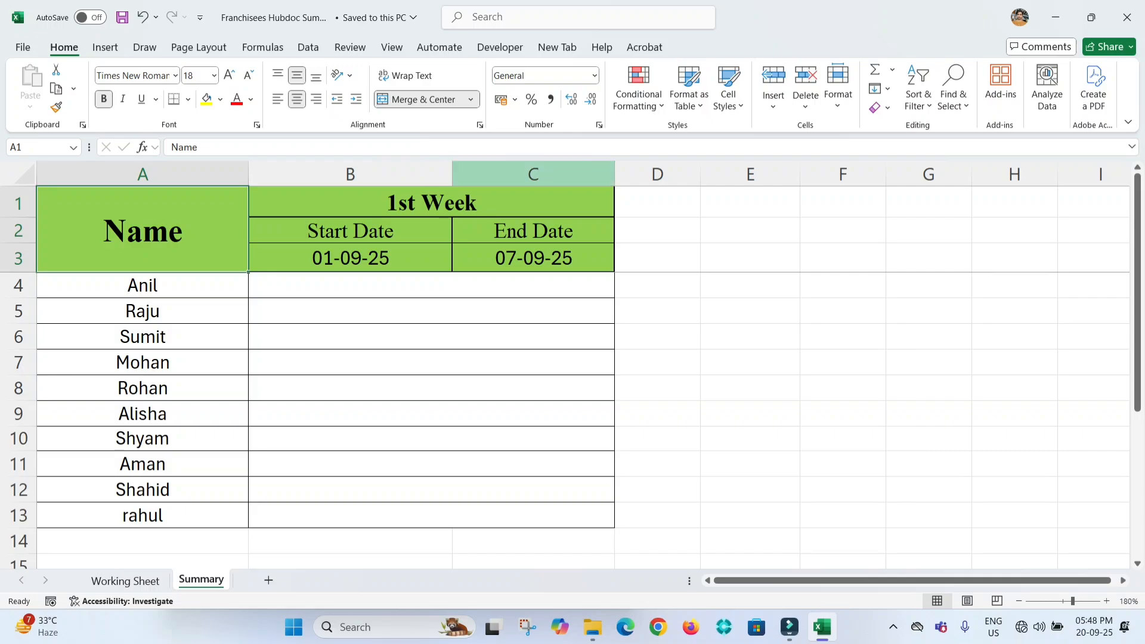
Step: Remove the filter from the data table on the Working Sheet
{"action": "left_click", "coordinate": [350, 230]}
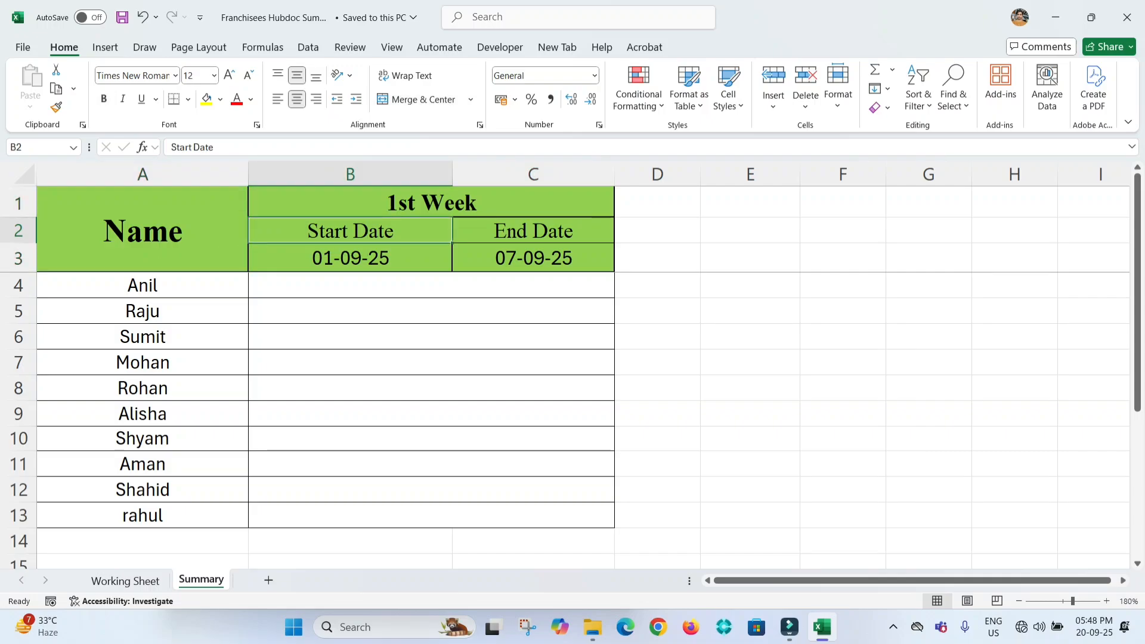
{"action": "left_click", "coordinate": [533, 258]}
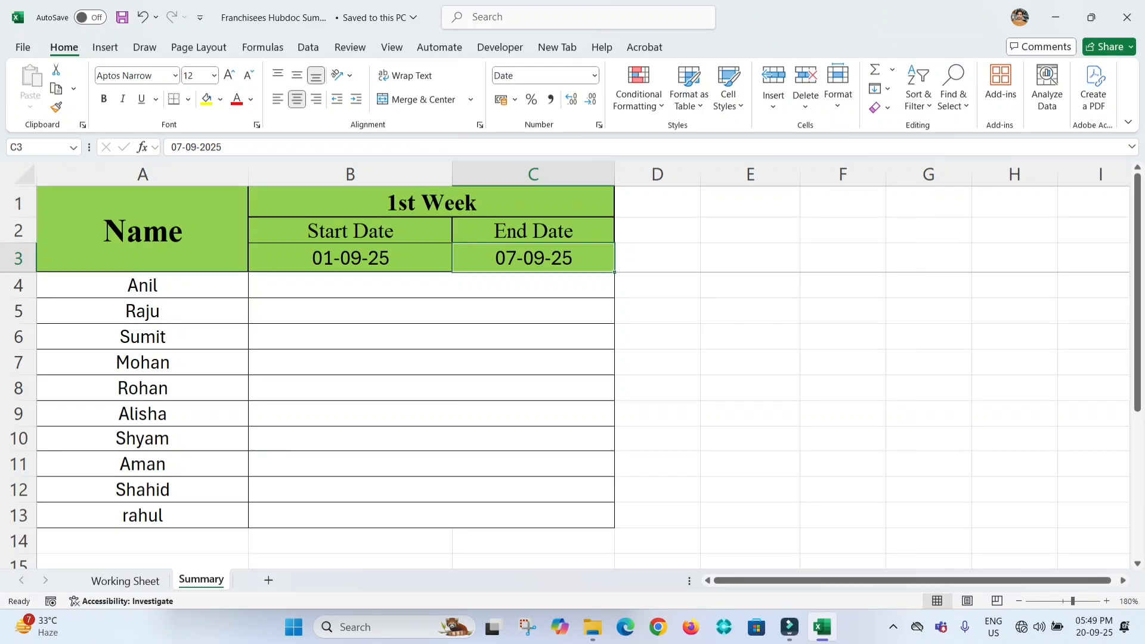
{"action": "key", "text": "ctrl+Page_Up"}
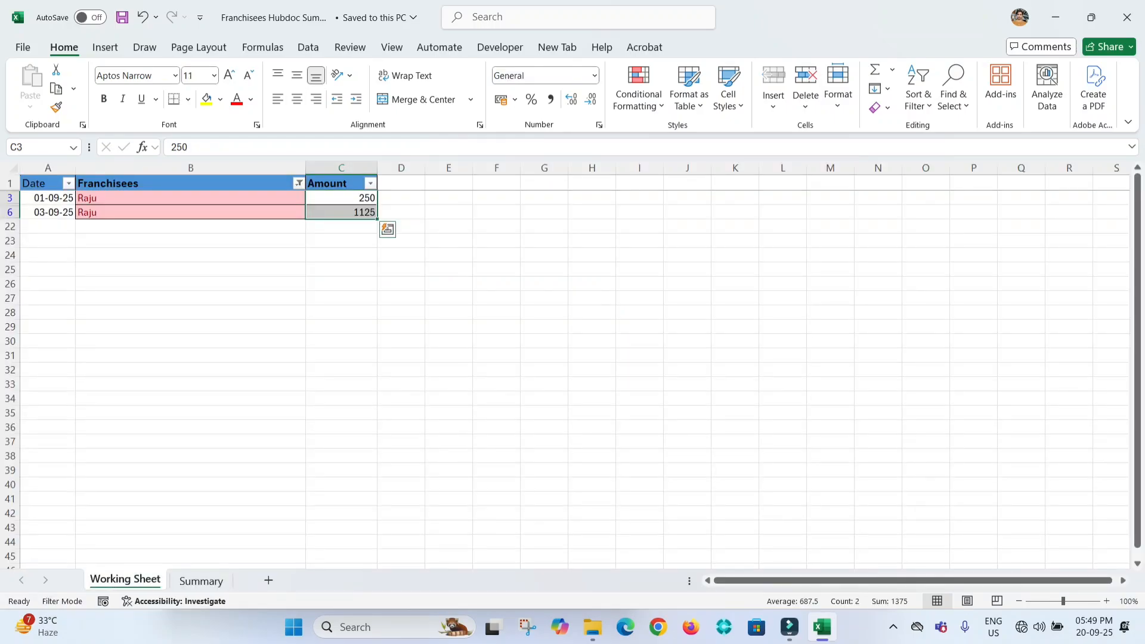
{"action": "key", "text": "ctrl+shift+l"}
{"action": "left_click", "coordinate": [191, 384]}
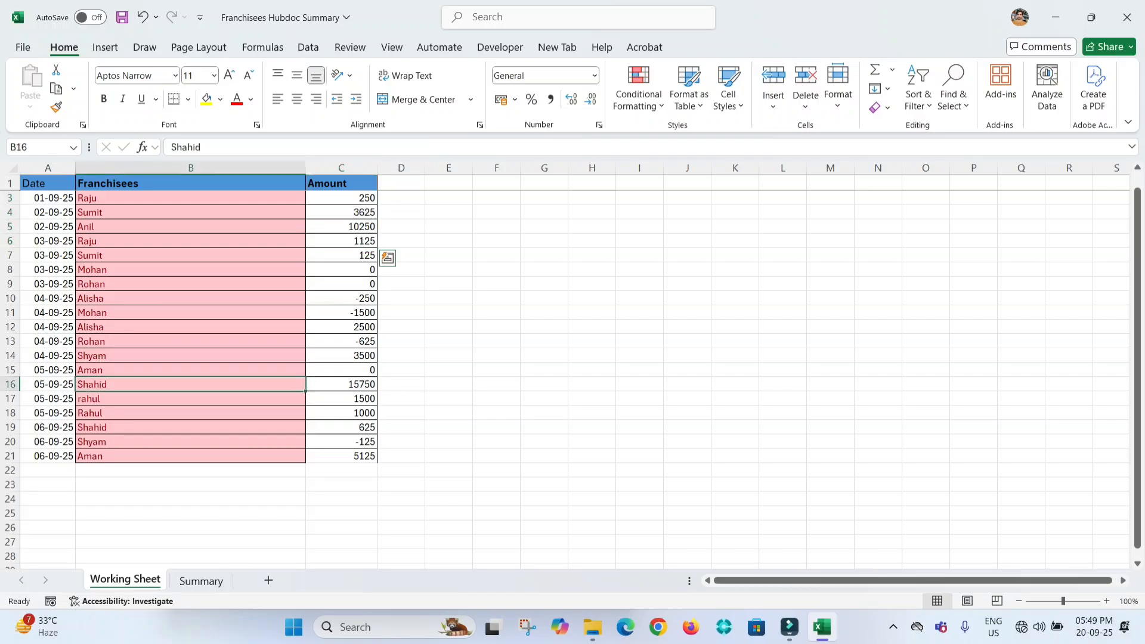
Step: Set the header in cell B1 of the Working Sheet to "Name" and save the workbook
{"action": "left_click", "coordinate": [191, 183]}
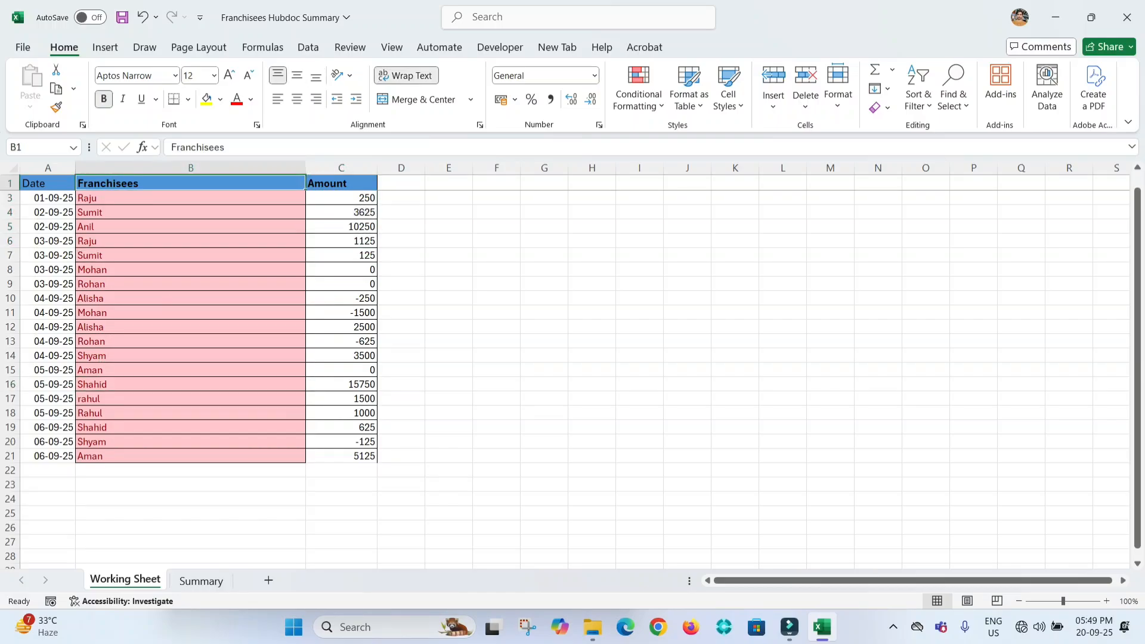
{"action": "type", "text": "Nmae"}
{"action": "key", "text": "Return"}
{"action": "scroll", "coordinate": [196, 322], "scroll_direction": "up", "scroll_amount": 1}
{"action": "type", "text": "Name"}
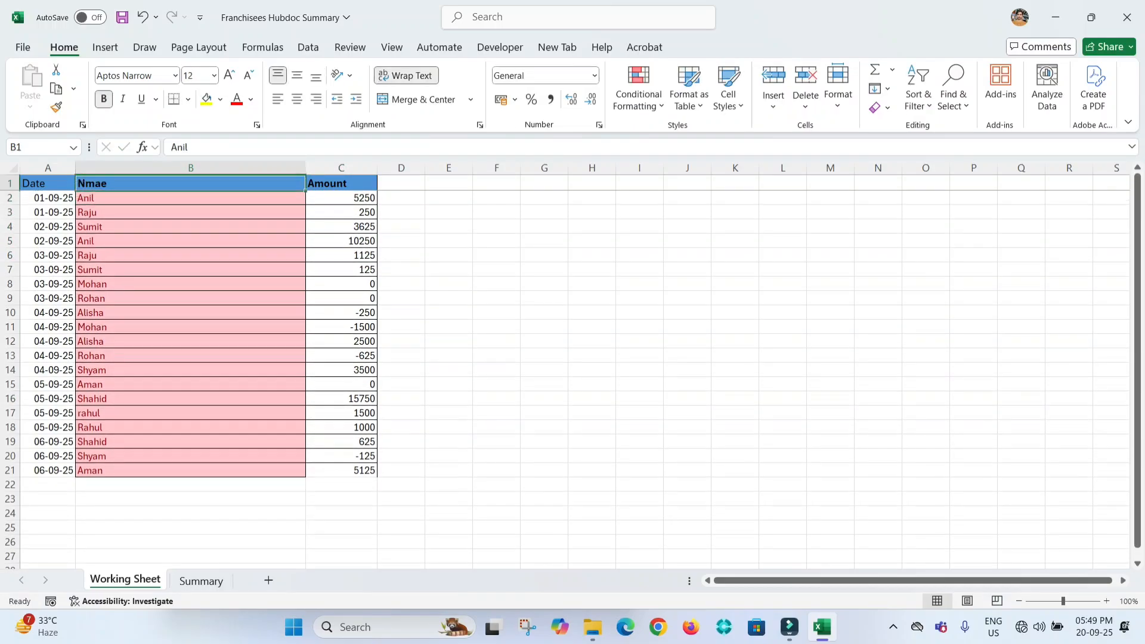
{"action": "key", "text": "Return"}
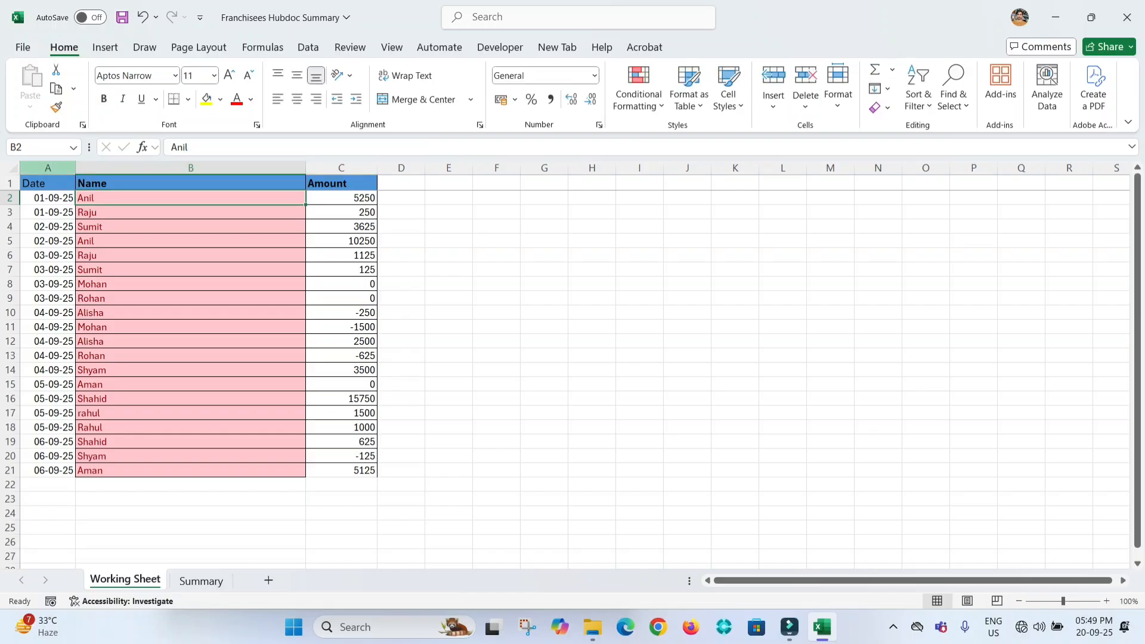
{"action": "left_click", "coordinate": [47, 168]}
{"action": "left_click", "coordinate": [48, 198]}
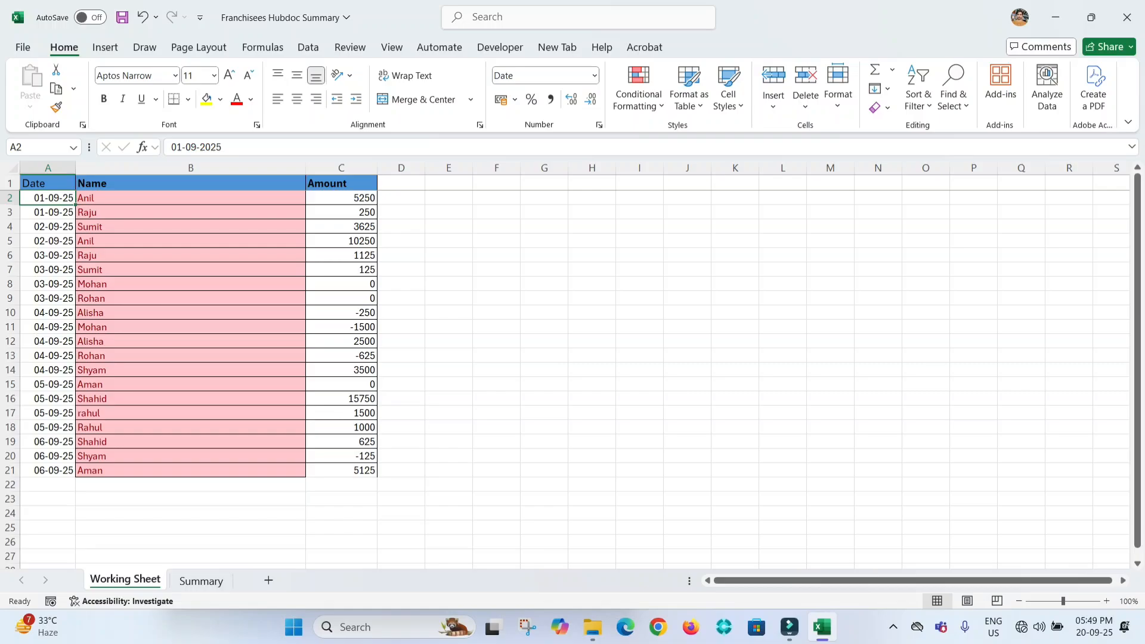
{"action": "key", "text": "ctrl+s"}
Step: Start a SUMIFS formula in cell B4 of the Summary sheet with Working Sheet column C as the sum range
{"action": "key", "text": "ctrl+Page_Down"}
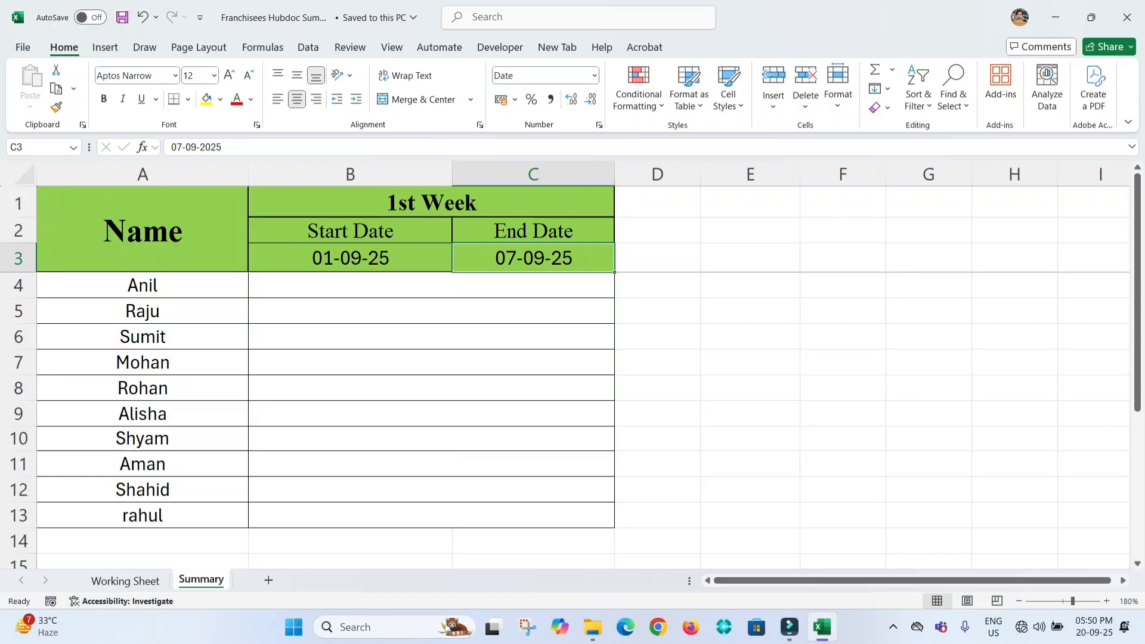
{"action": "left_click", "coordinate": [431, 285]}
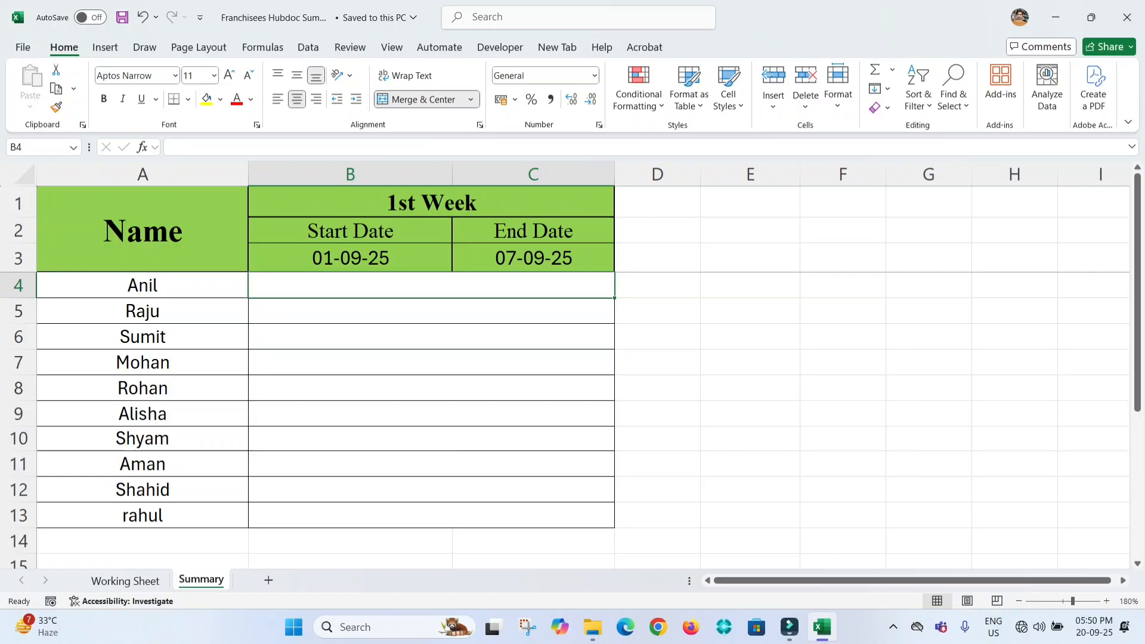
{"action": "type", "text": "="}
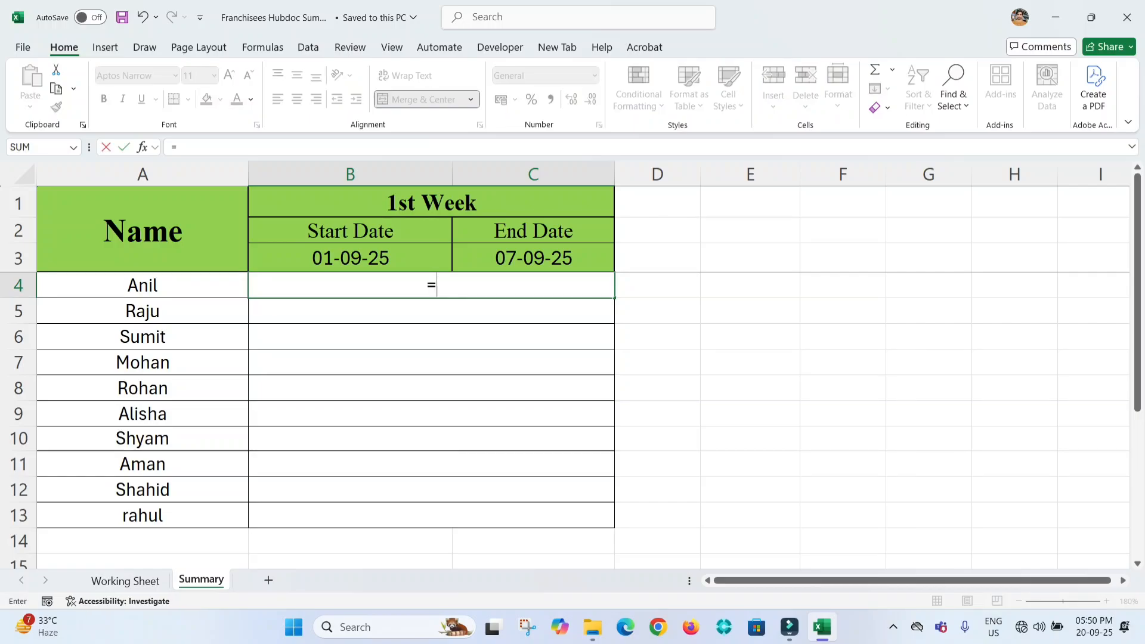
{"action": "type", "text": "sumi"}
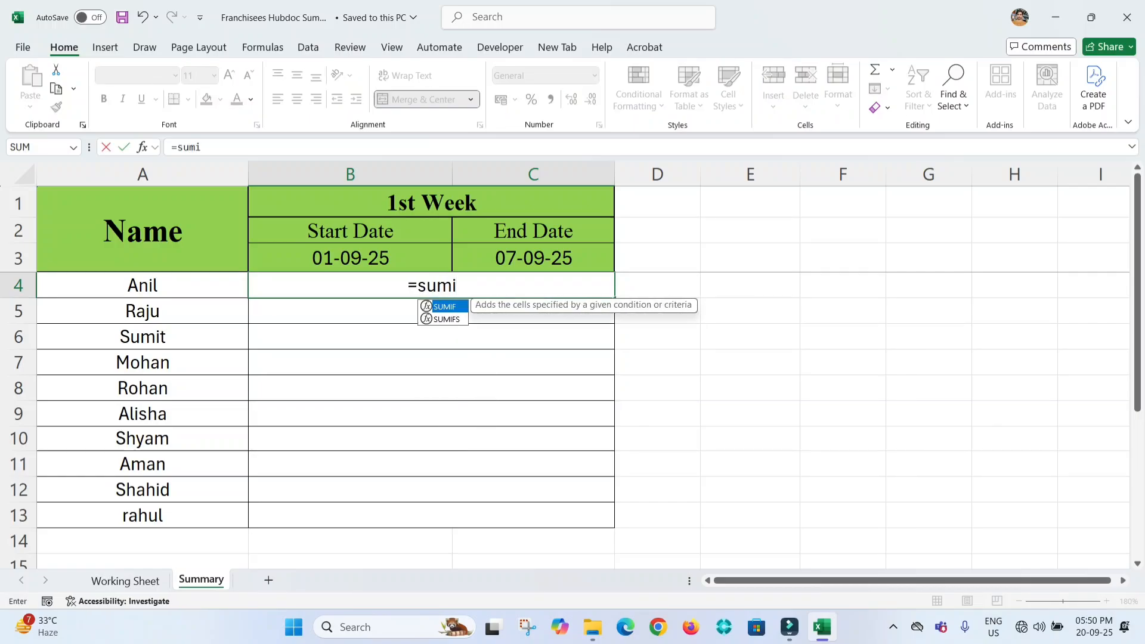
{"action": "key", "text": "Down"}
{"action": "key", "text": "Tab"}
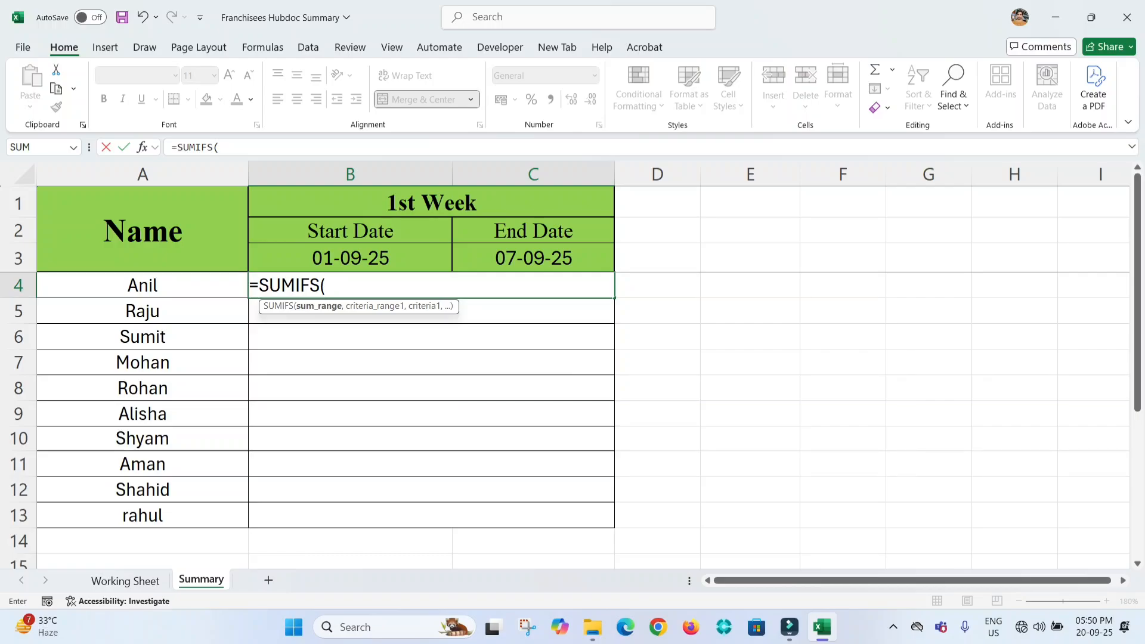
{"action": "left_click", "coordinate": [126, 581]}
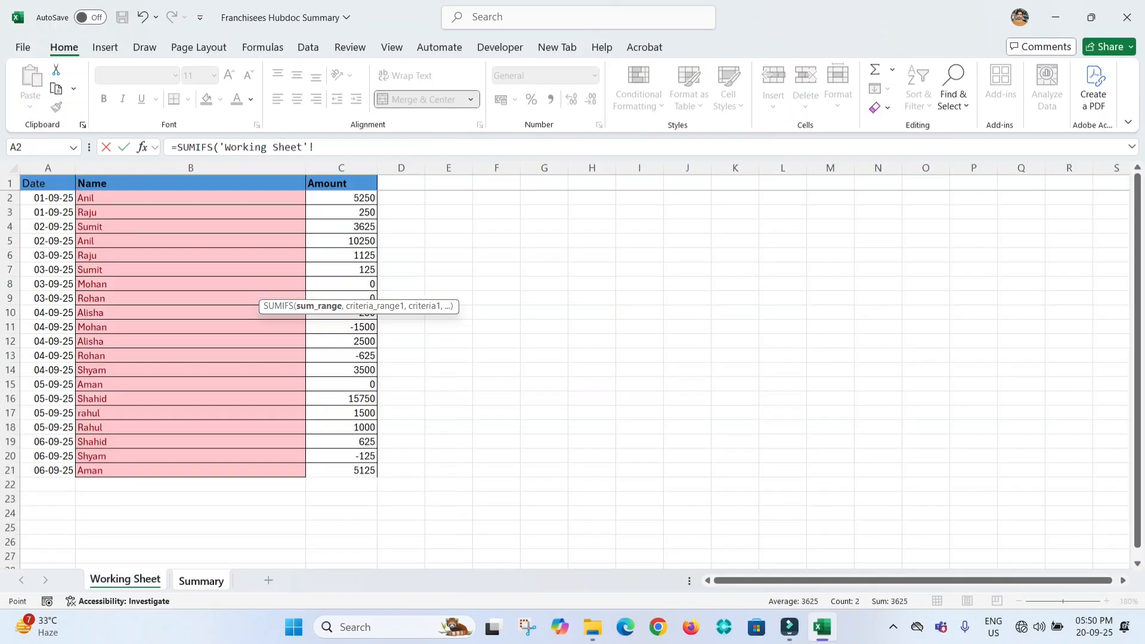
{"action": "left_click", "coordinate": [341, 169]}
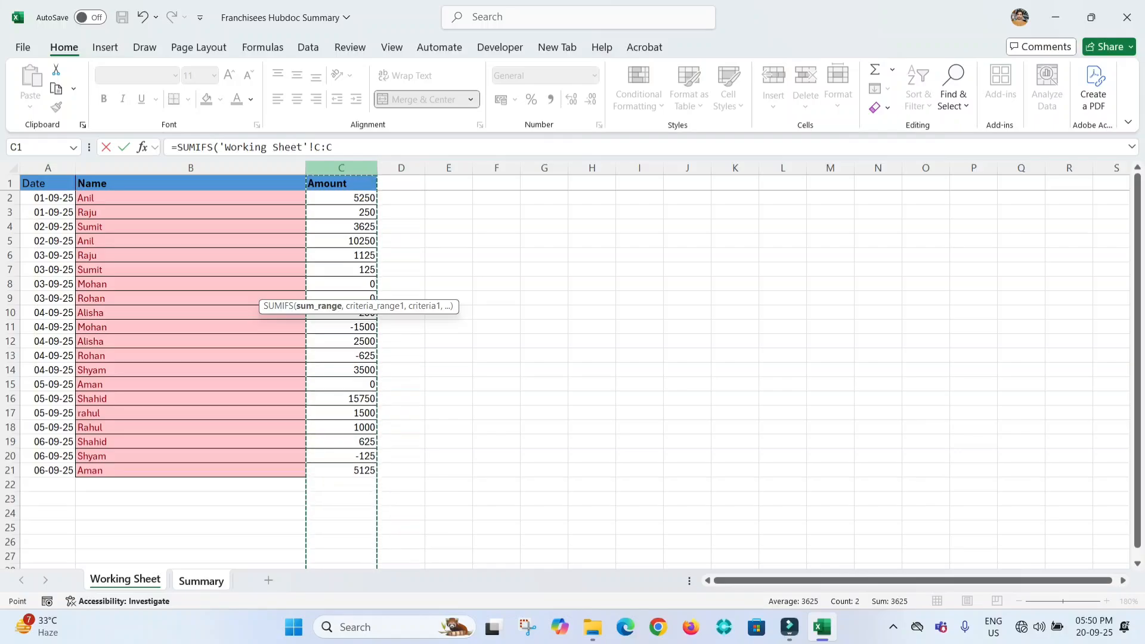
{"action": "type", "text": ","}
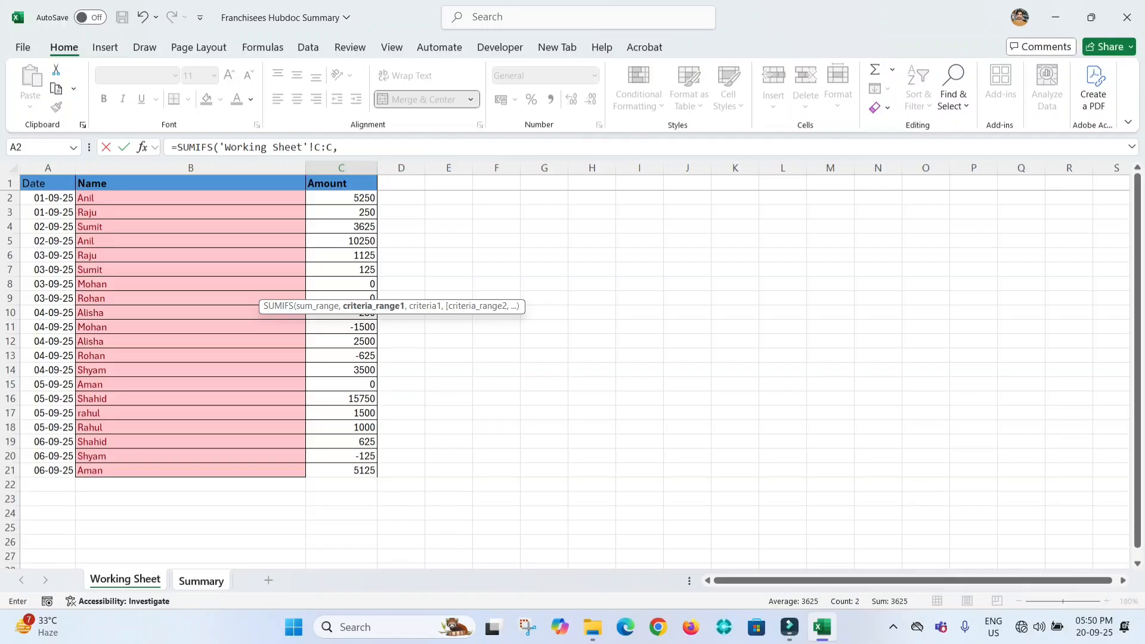
Step: Add Working Sheet column B as the formula's first criteria range and Summary cell A4 as its criterion
{"action": "left_click", "coordinate": [190, 168]}
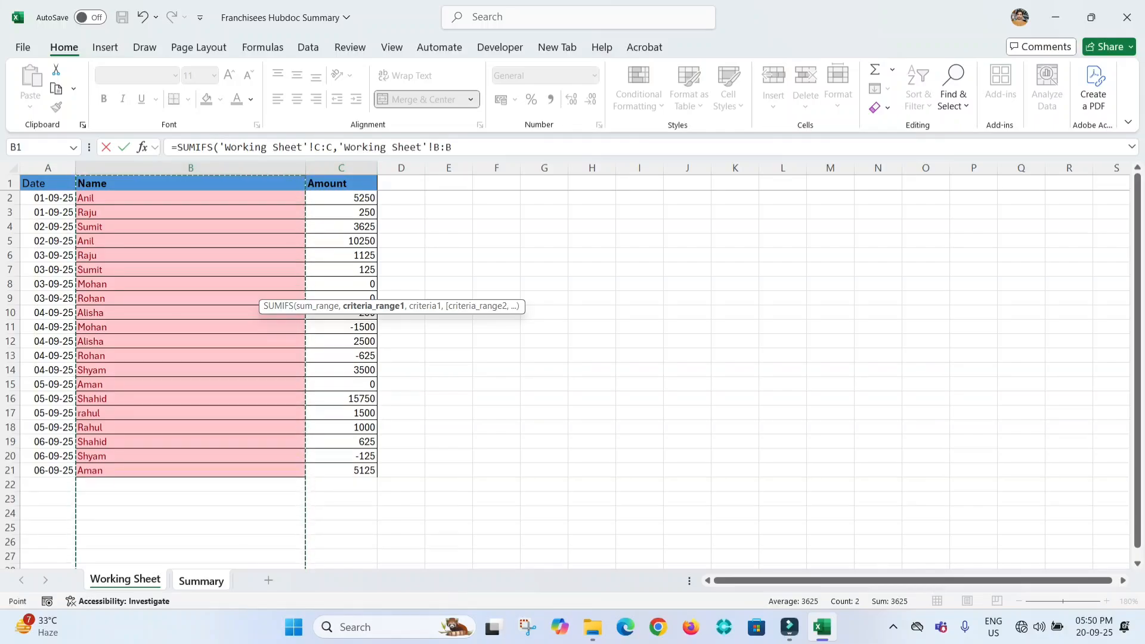
{"action": "type", "text": ","}
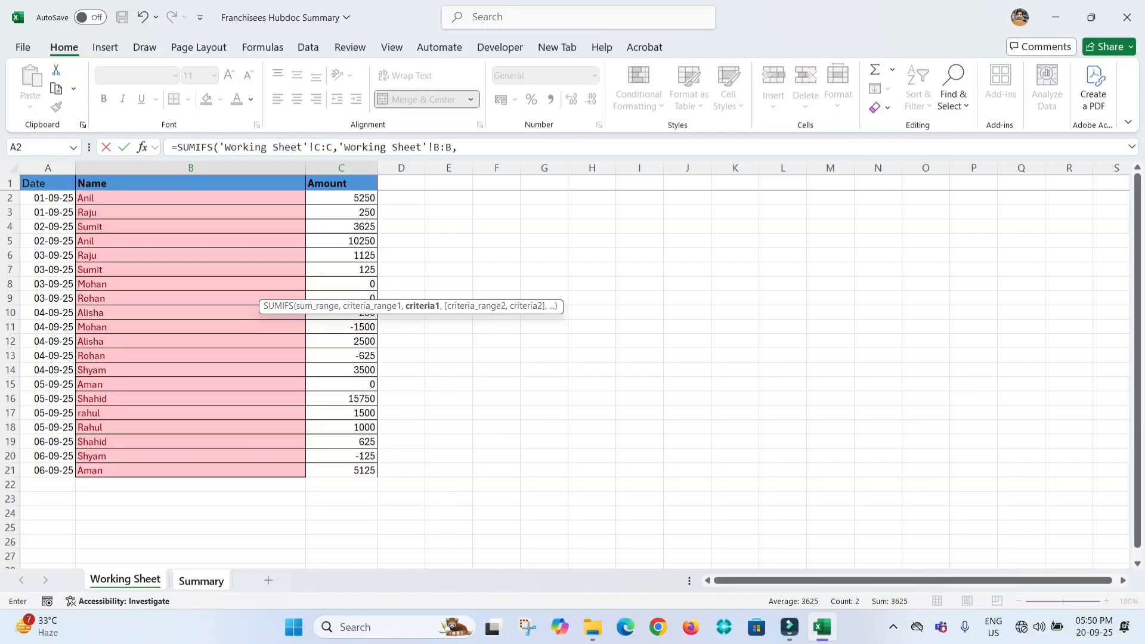
{"action": "key", "text": "ctrl+Page_Down"}
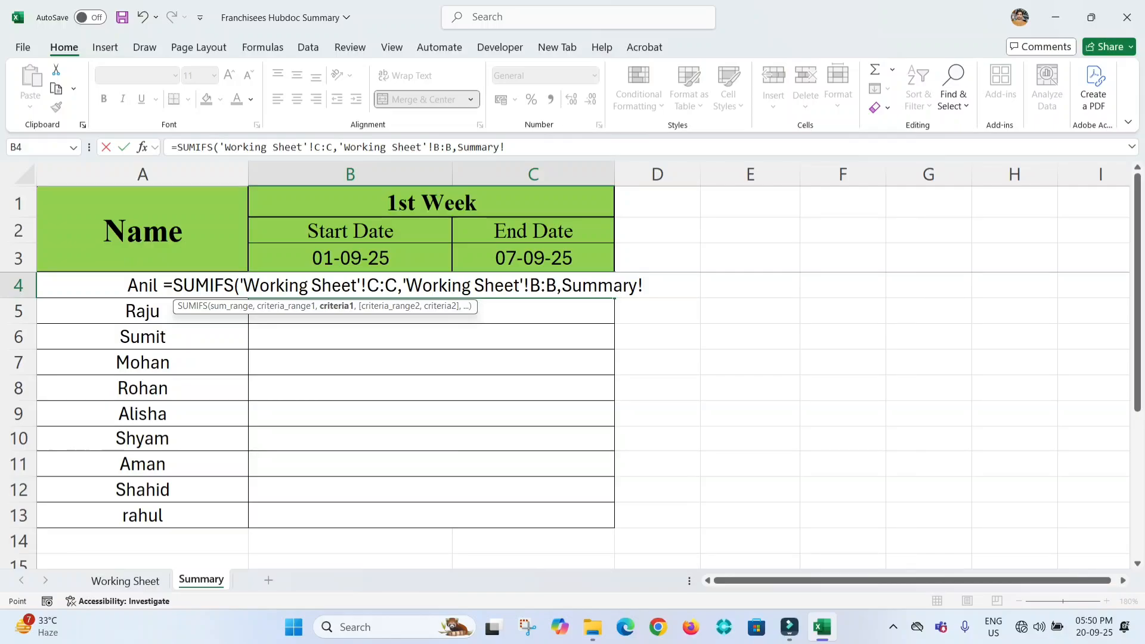
{"action": "key", "text": "Left"}
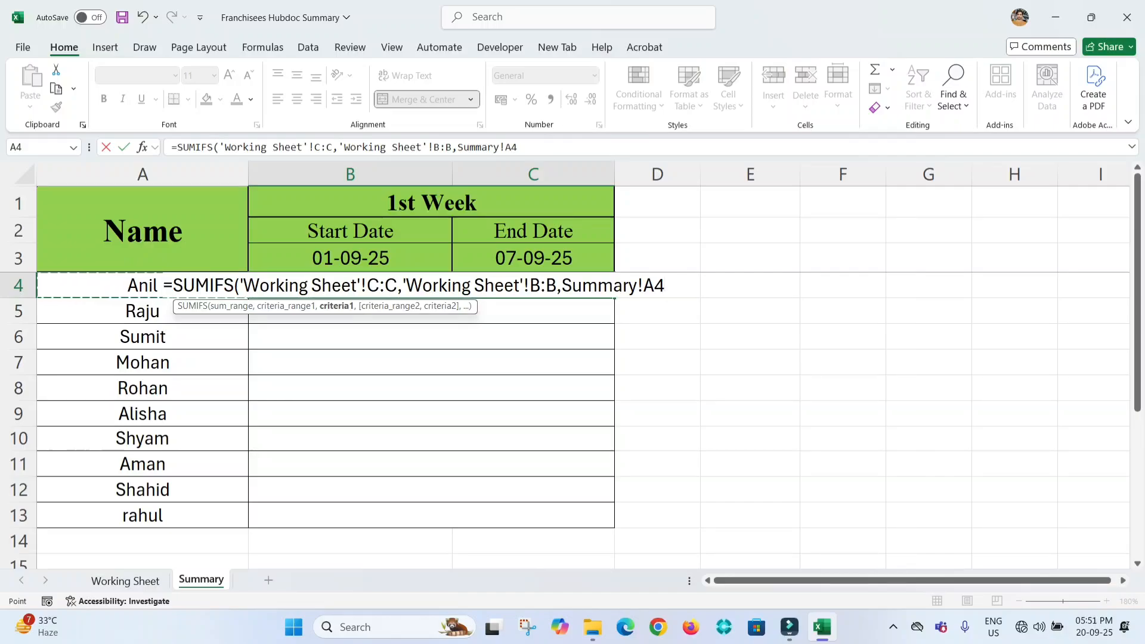
{"action": "type", "text": ","}
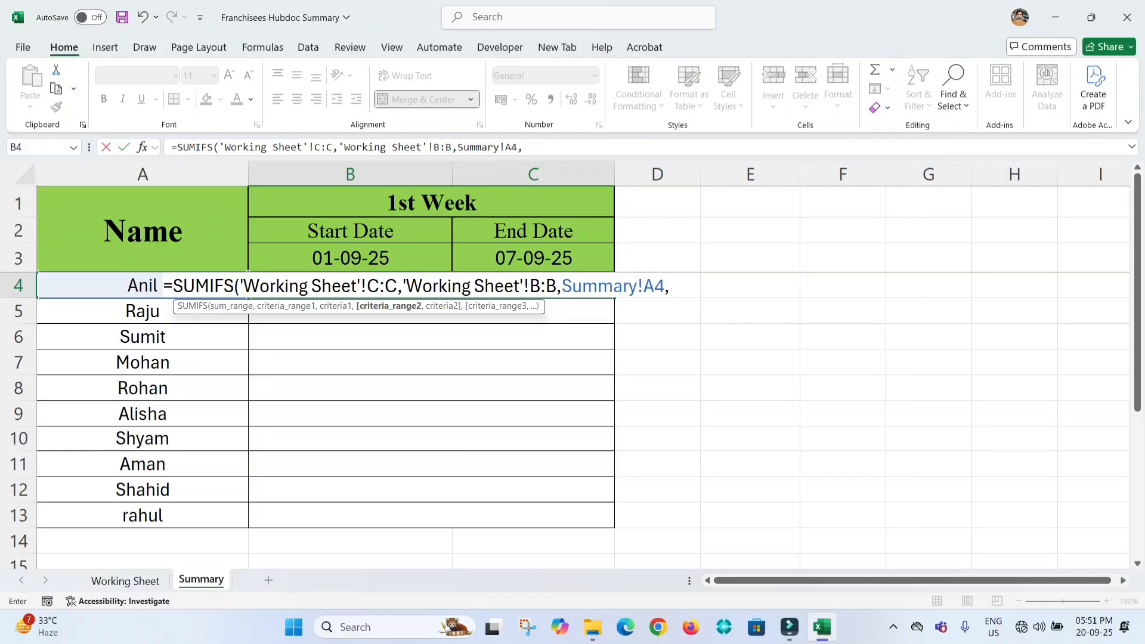
Step: Add Working Sheet column A as the formula's second criteria range and return to the Summary sheet
{"action": "key", "text": "ctrl+Page_Up"}
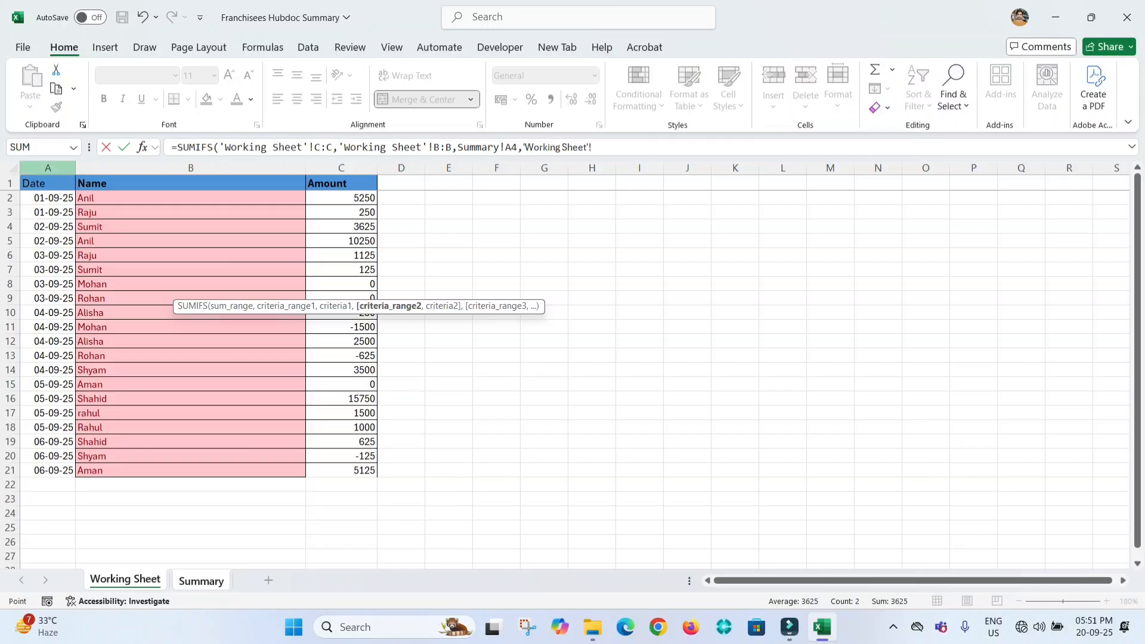
{"action": "left_click", "coordinate": [48, 167]}
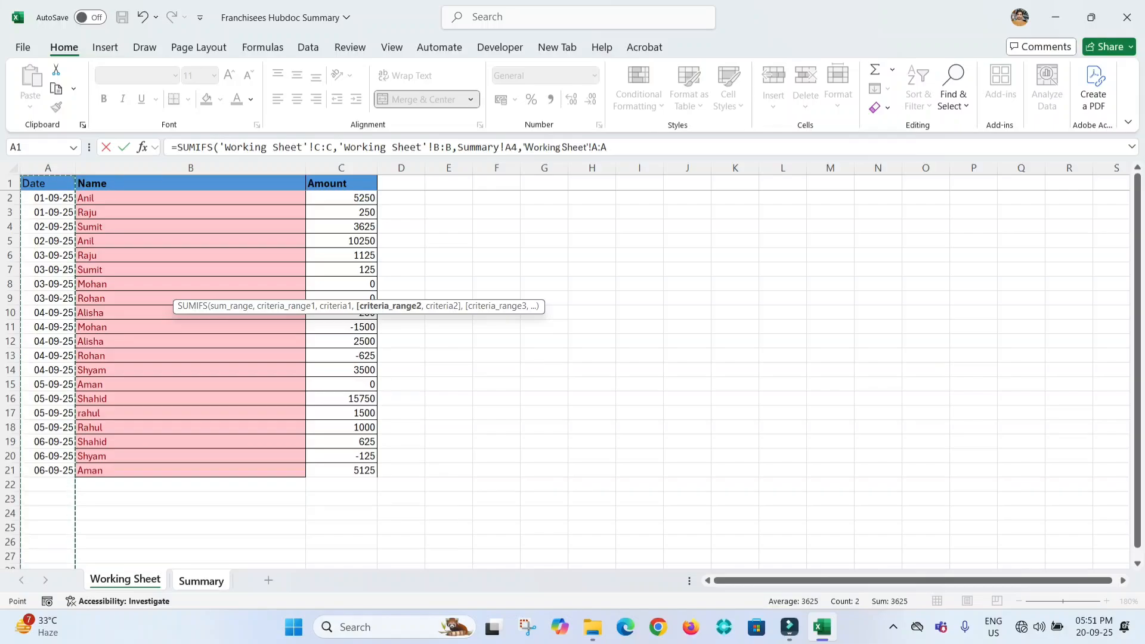
{"action": "type", "text": ","}
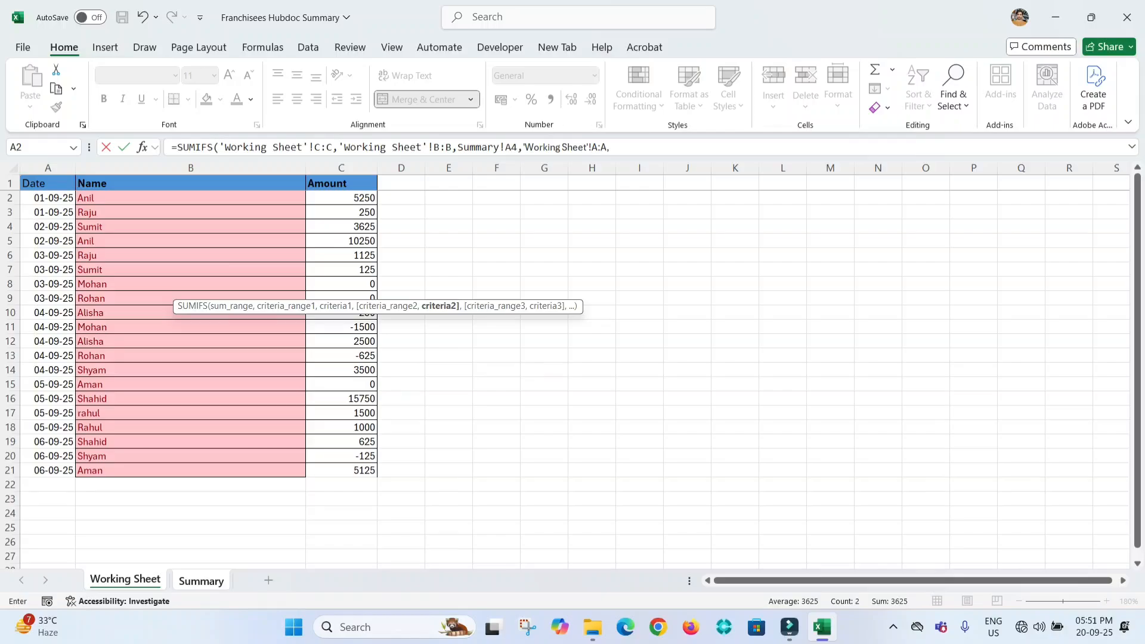
{"action": "key", "text": "ctrl+Page_Down"}
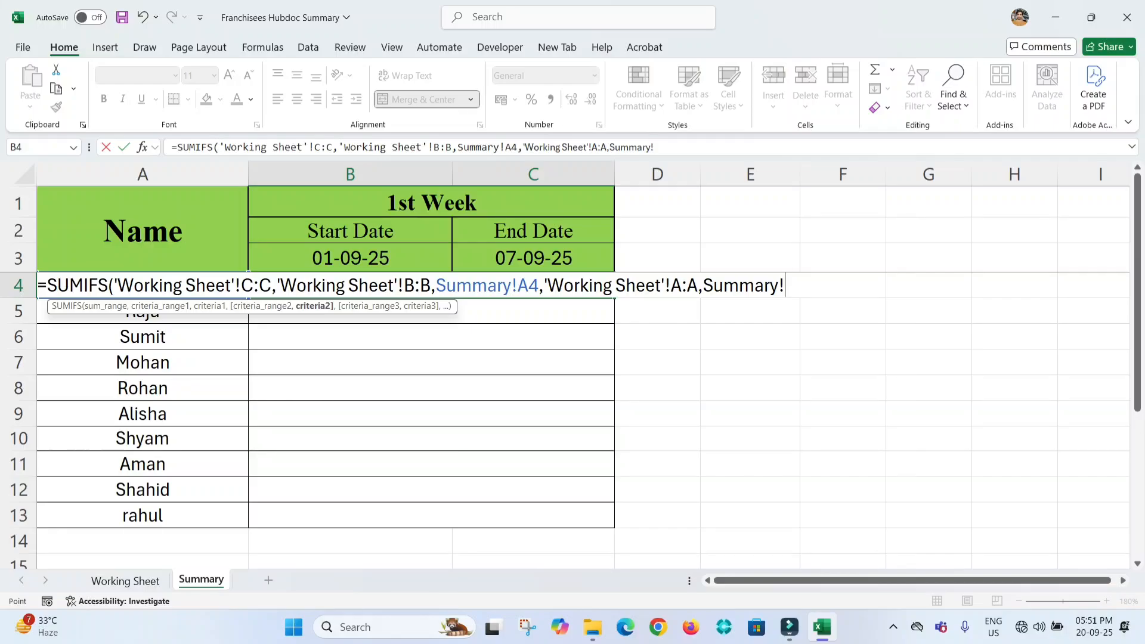
{"action": "left_click", "coordinate": [350, 258]}
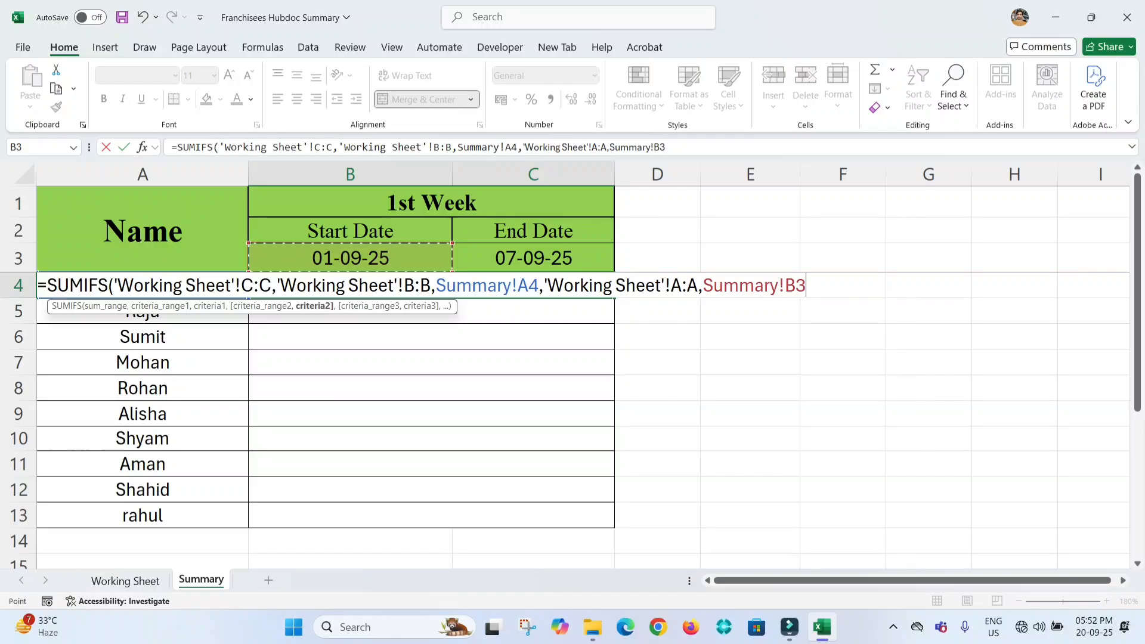
{"action": "key", "text": "BackSpace"}
{"action": "key", "text": "BackSpace"}
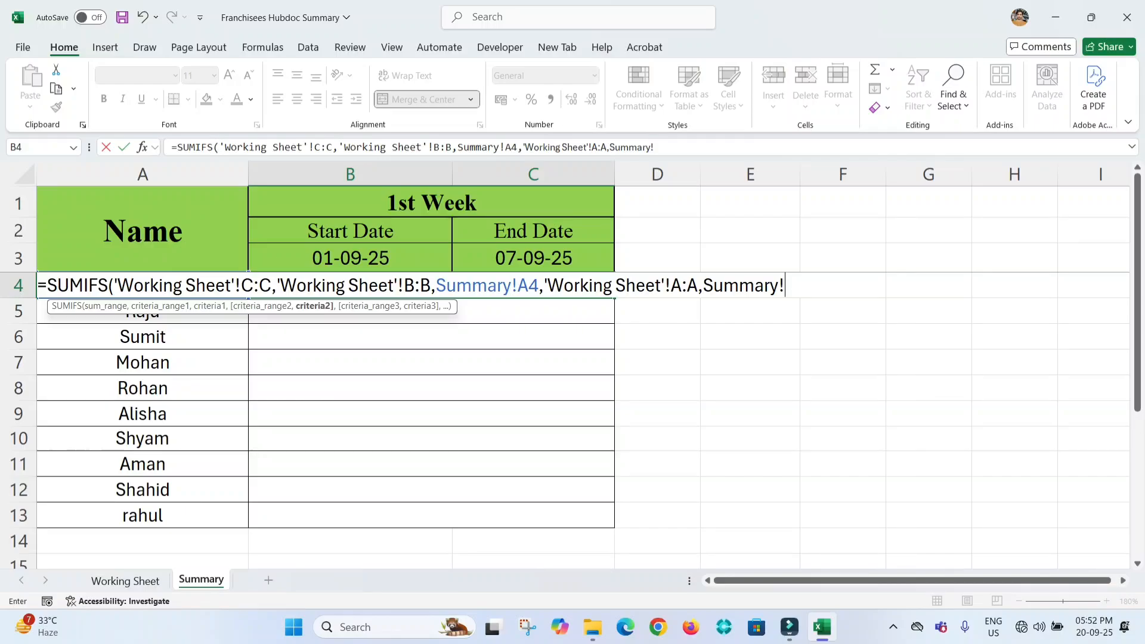
{"action": "left_click_drag", "start_coordinate": [704, 285], "coordinate": [784, 286]}
{"action": "left_click", "coordinate": [785, 285]}
{"action": "type", "text": "\">"}
{"action": "type", "text": "="}
{"action": "type", "text": "\""}
{"action": "key", "text": "BackSpace"}
{"action": "key", "text": "BackSpace"}
{"action": "key", "text": "BackSpace"}
{"action": "key", "text": "BackSpace"}
Step: Replace the trailing "Summary!" in the formula with the second criterion ">="&Summary!B3
{"action": "key", "text": "BackSpace"}
{"action": "key", "text": "BackSpace"}
{"action": "key", "text": "BackSpace"}
{"action": "key", "text": "BackSpace"}
{"action": "key", "text": "BackSpace"}
{"action": "key", "text": "BackSpace"}
{"action": "key", "text": "BackSpace"}
{"action": "key", "text": "BackSpace"}
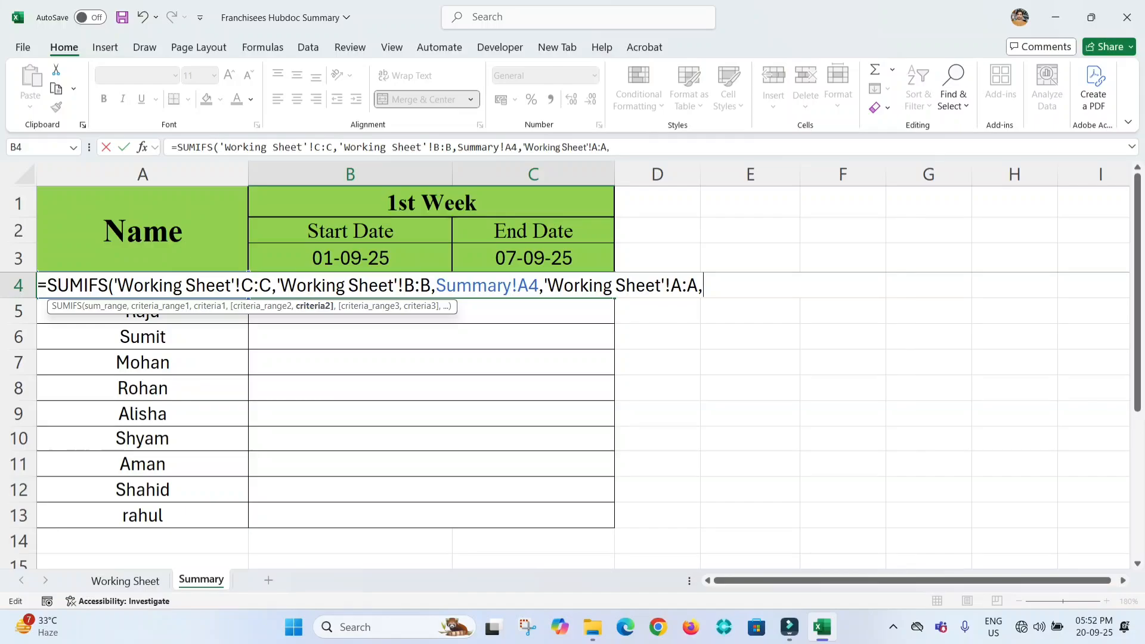
{"action": "type", "text": "\">=\""}
{"action": "type", "text": "&"}
{"action": "left_click", "coordinate": [350, 258]}
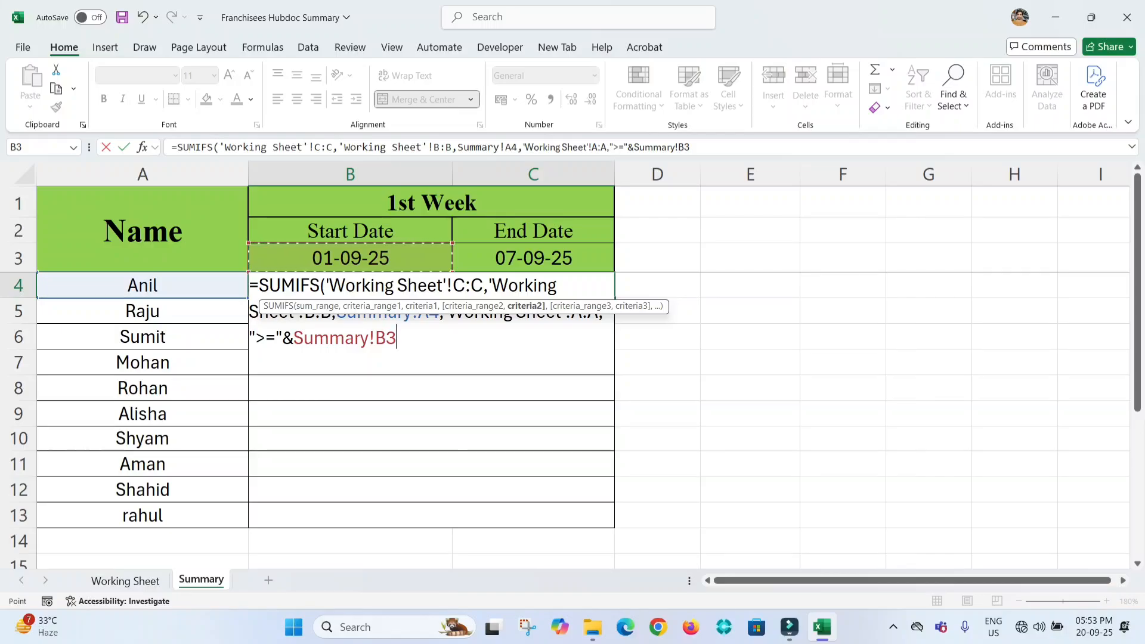
{"action": "type", "text": ","}
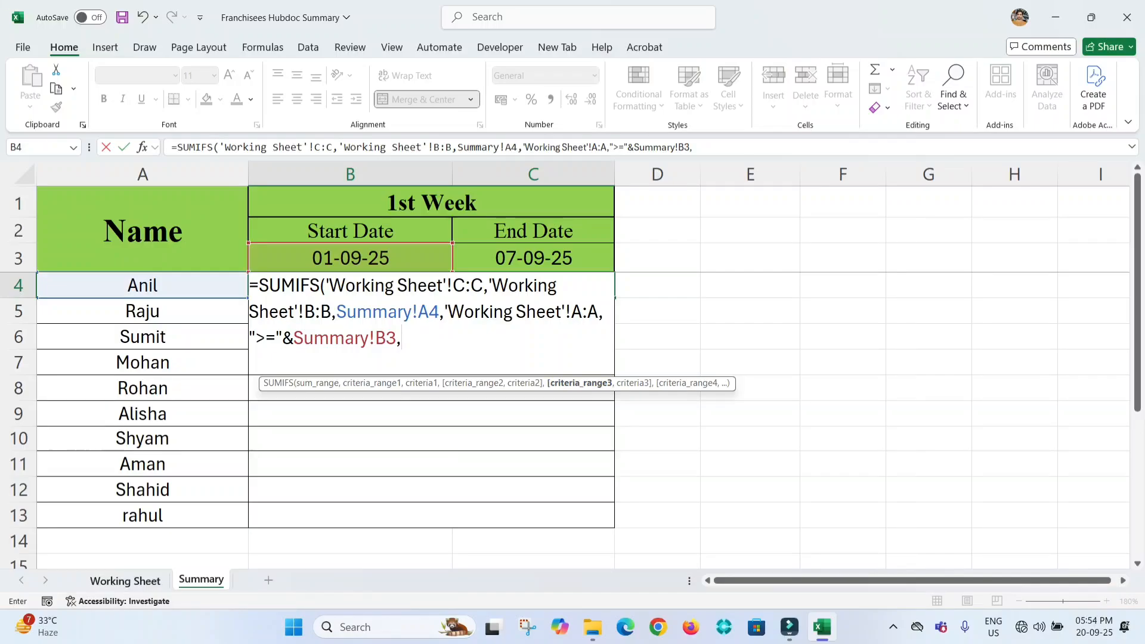
Step: Add Working Sheet column A as the formula's third criteria range and return to the Summary sheet
{"action": "key", "text": "ctrl+Page_Up"}
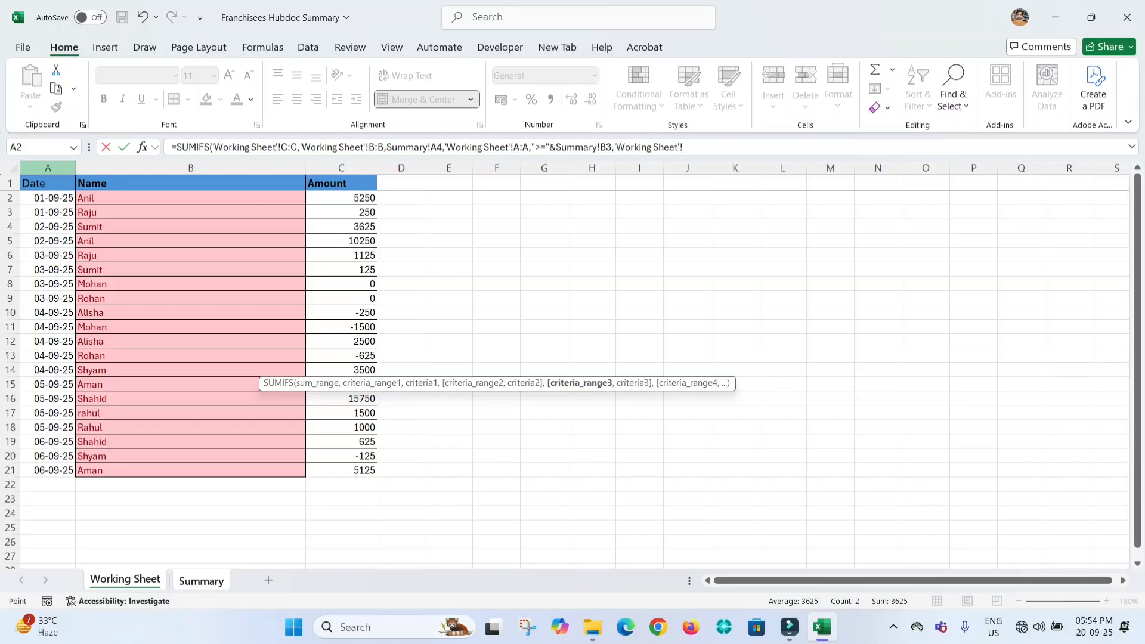
{"action": "left_click", "coordinate": [47, 167]}
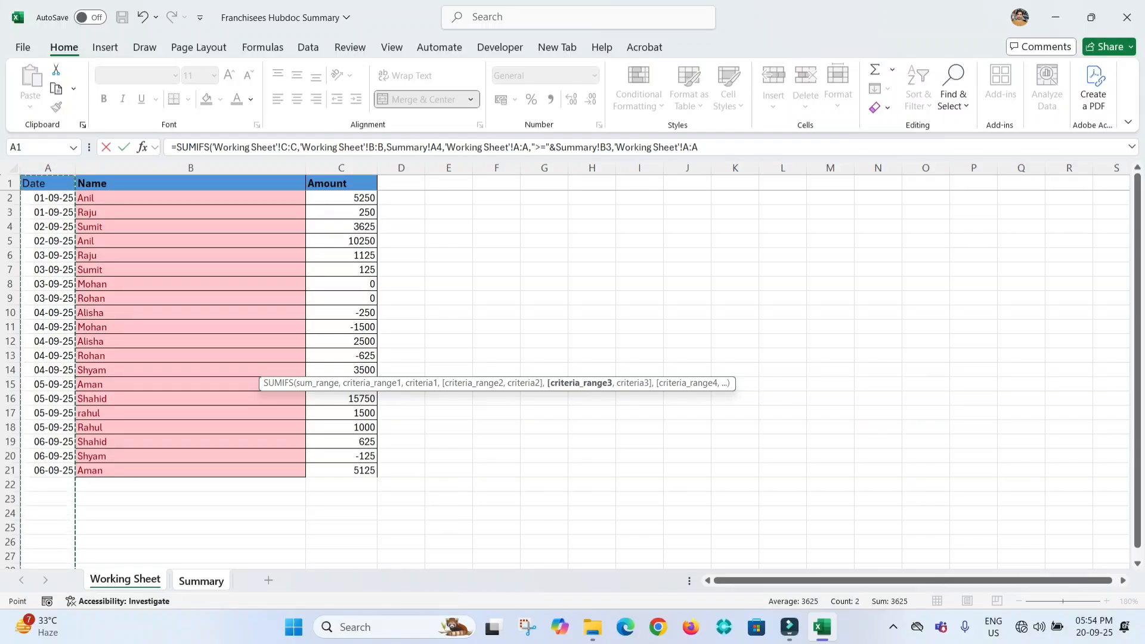
{"action": "type", "text": ","}
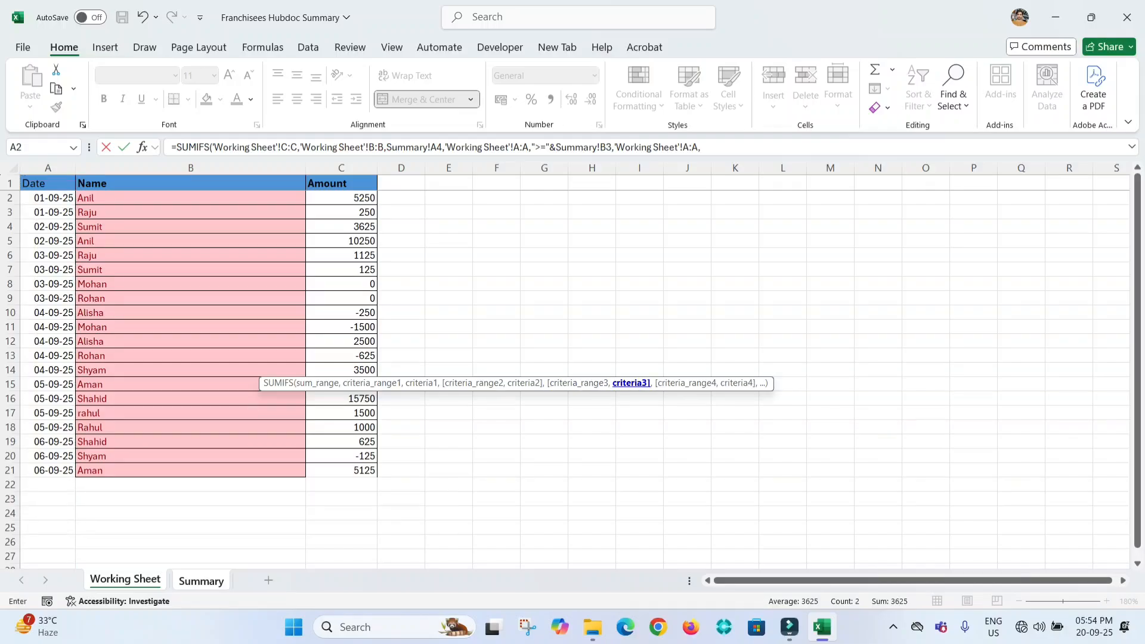
{"action": "key", "text": "ctrl+Page_Down"}
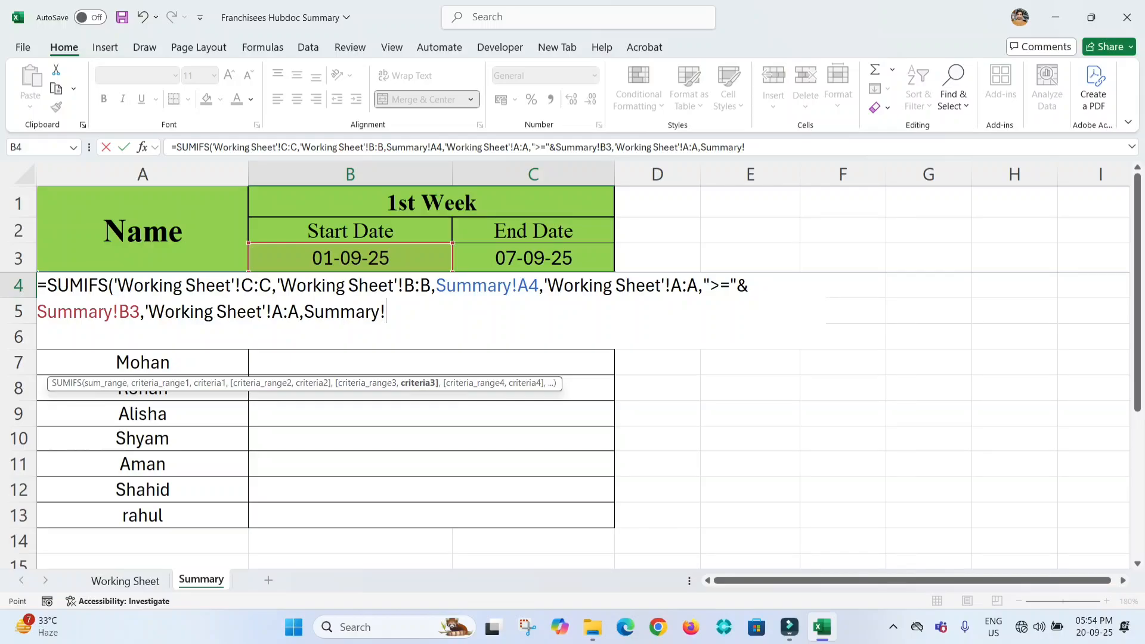
Step: Remove the trailing "Summary!" from the unfinished SUMIFS formula in cell B4
{"action": "key", "text": "F2"}
{"action": "key", "text": "shift+Left"}
{"action": "key", "text": "shift+Left"}
{"action": "key", "text": "shift+Left"}
{"action": "key", "text": "shift+Left"}
{"action": "key", "text": "shift+Left"}
{"action": "key", "text": "shift+Left"}
{"action": "key", "text": "shift+Left"}
{"action": "key", "text": "shift+Left"}
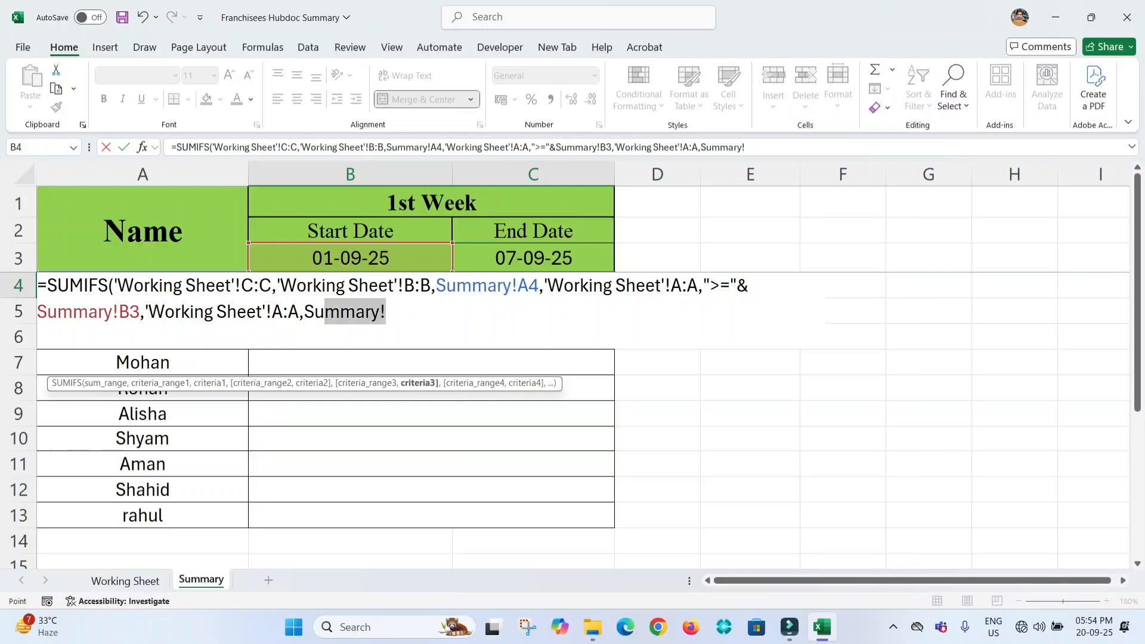
{"action": "key", "text": "BackSpace"}
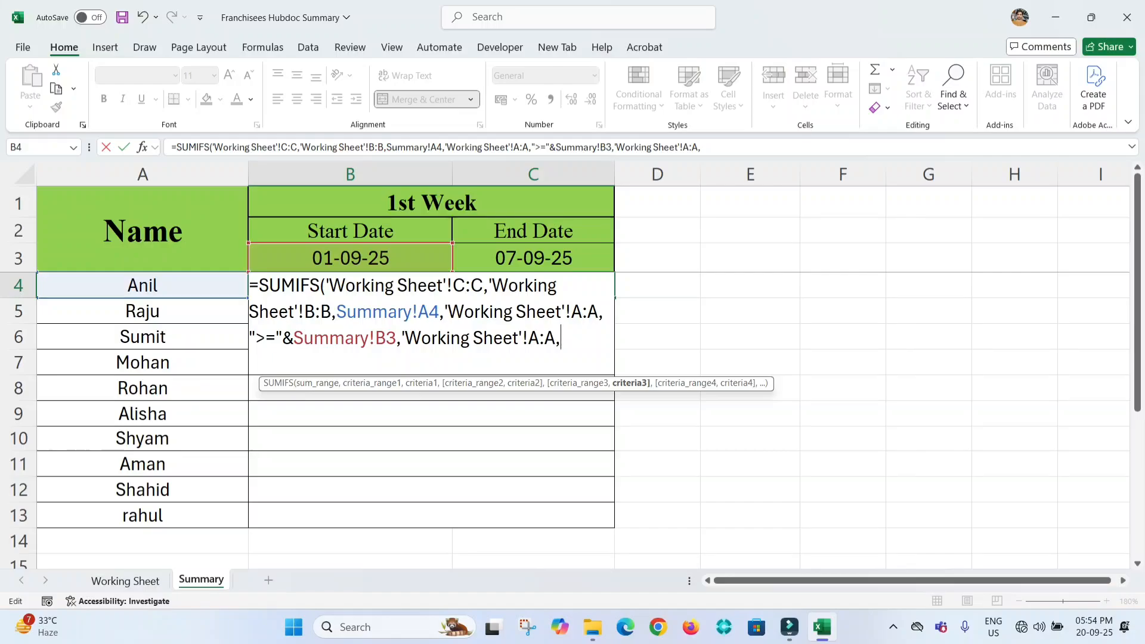
Step: Add "<="&Summary!C3 as the third criterion, close the SUMIFS formula and enter it in B4
{"action": "type", "text": "\""}
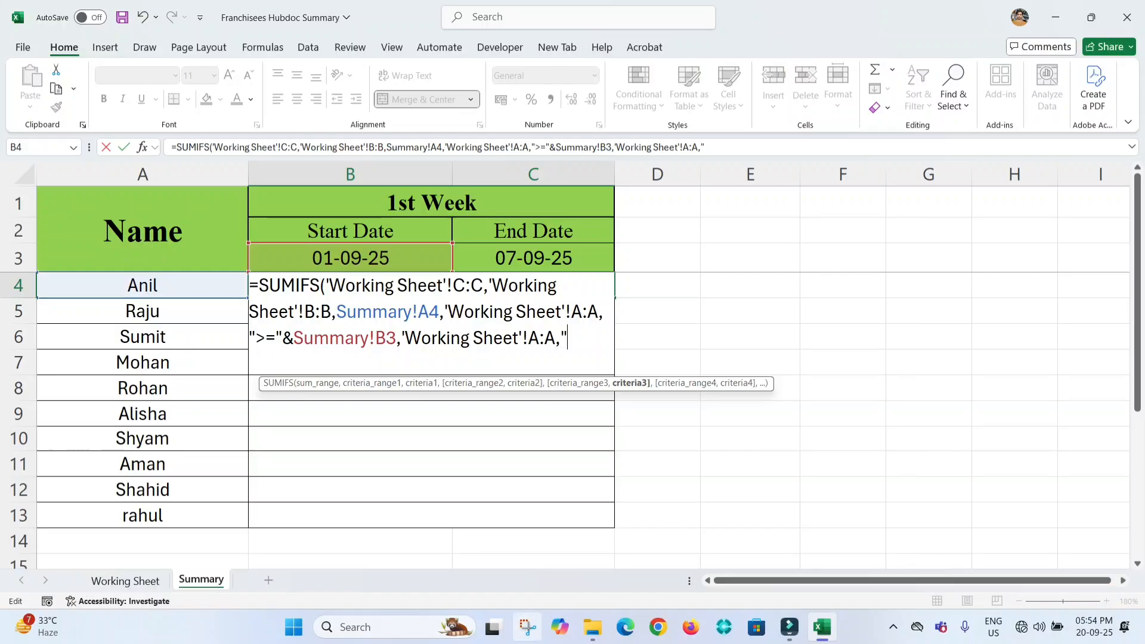
{"action": "type", "text": "<="}
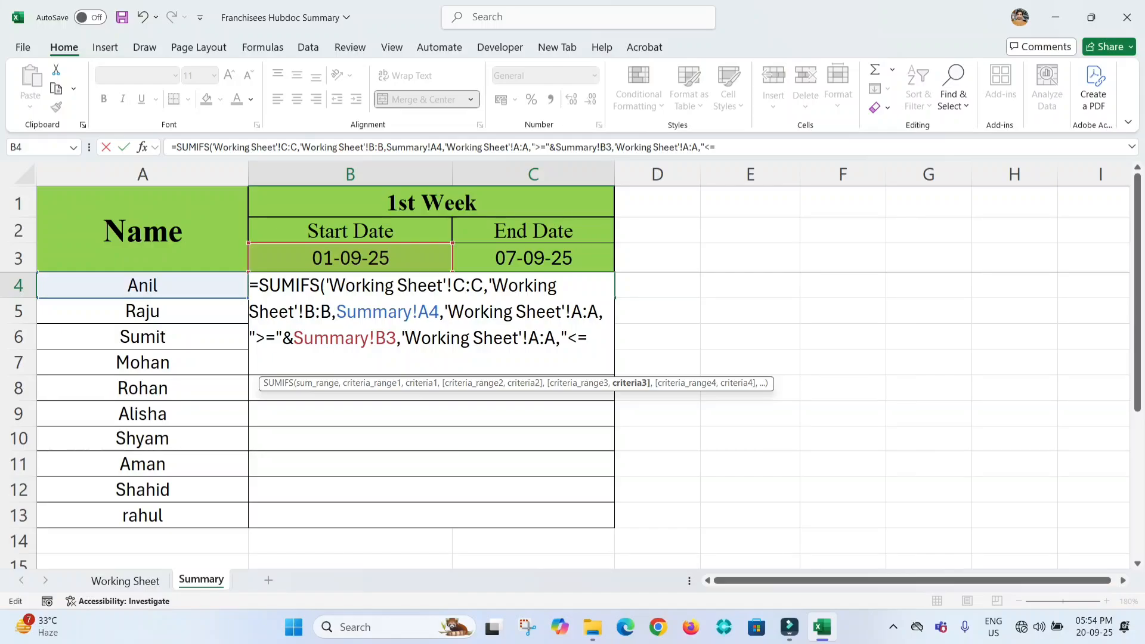
{"action": "type", "text": "\"&"}
{"action": "left_click", "coordinate": [533, 259]}
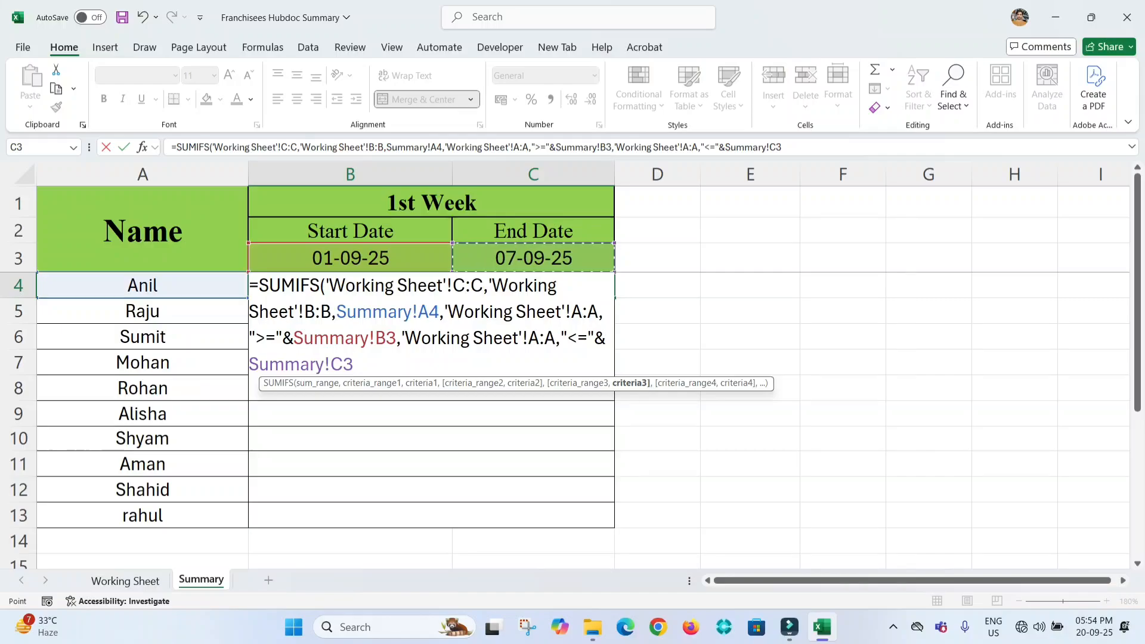
{"action": "type", "text": ")"}
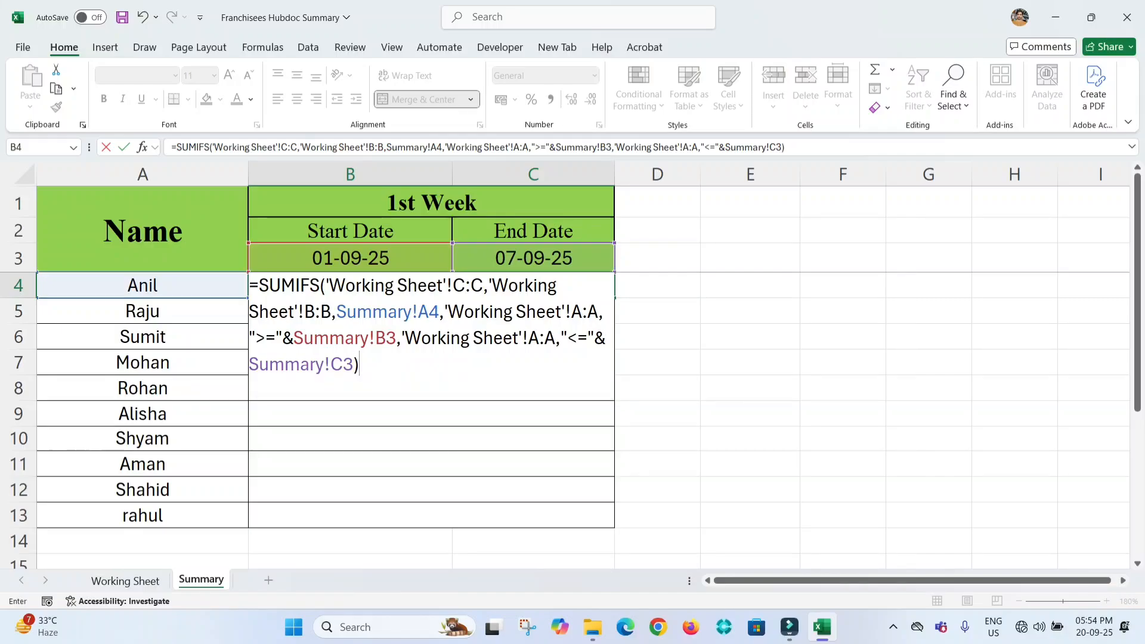
{"action": "key", "text": "Return"}
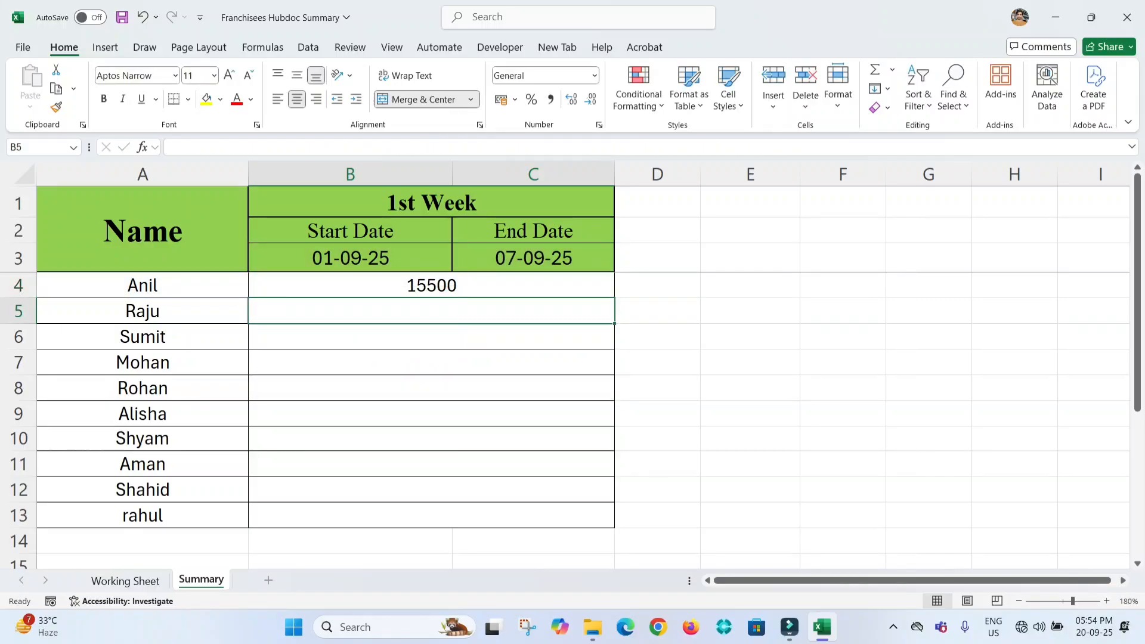
Step: Filter the Working Sheet's Name column to the person in Summary cell A4, check their amounts' sum, and return to Summary
{"action": "key", "text": "Up"}
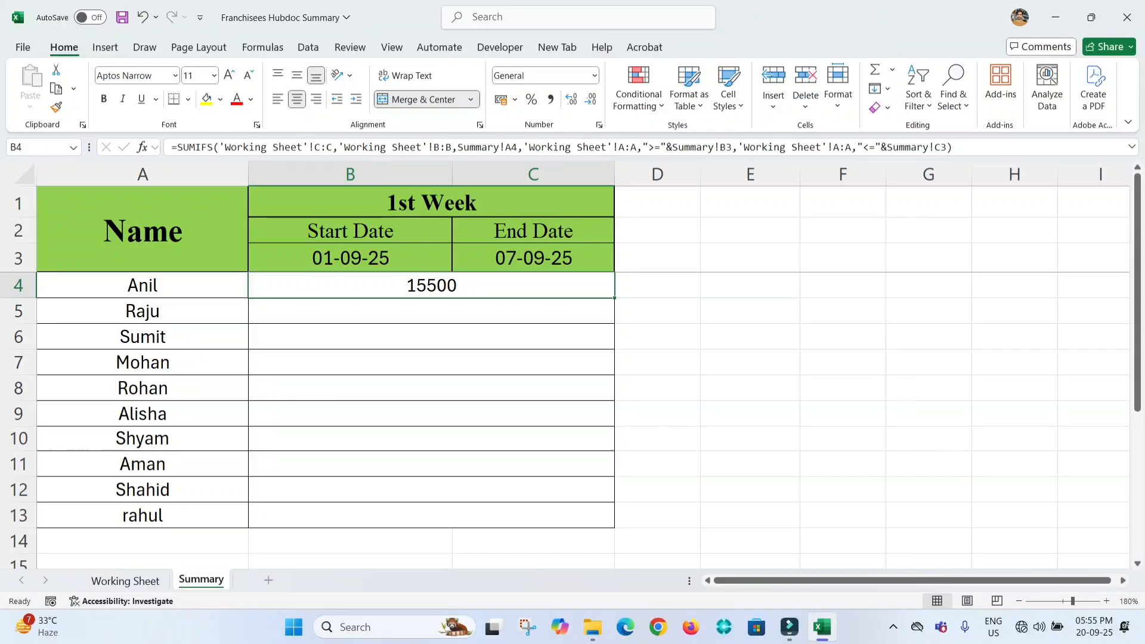
{"action": "key", "text": "Left"}
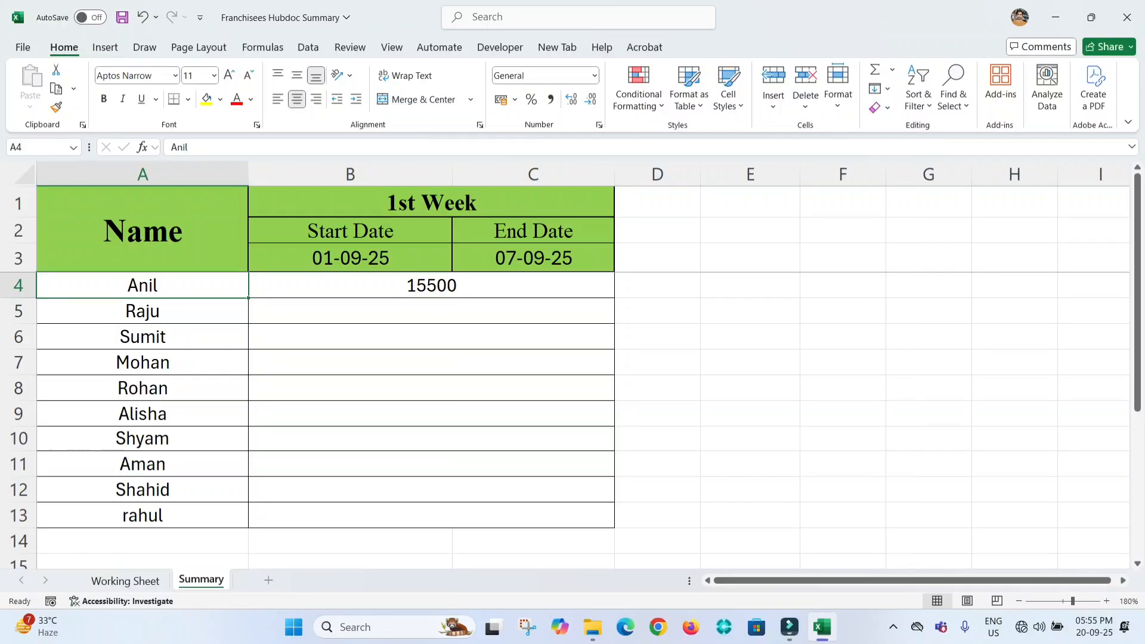
{"action": "key", "text": "ctrl+c"}
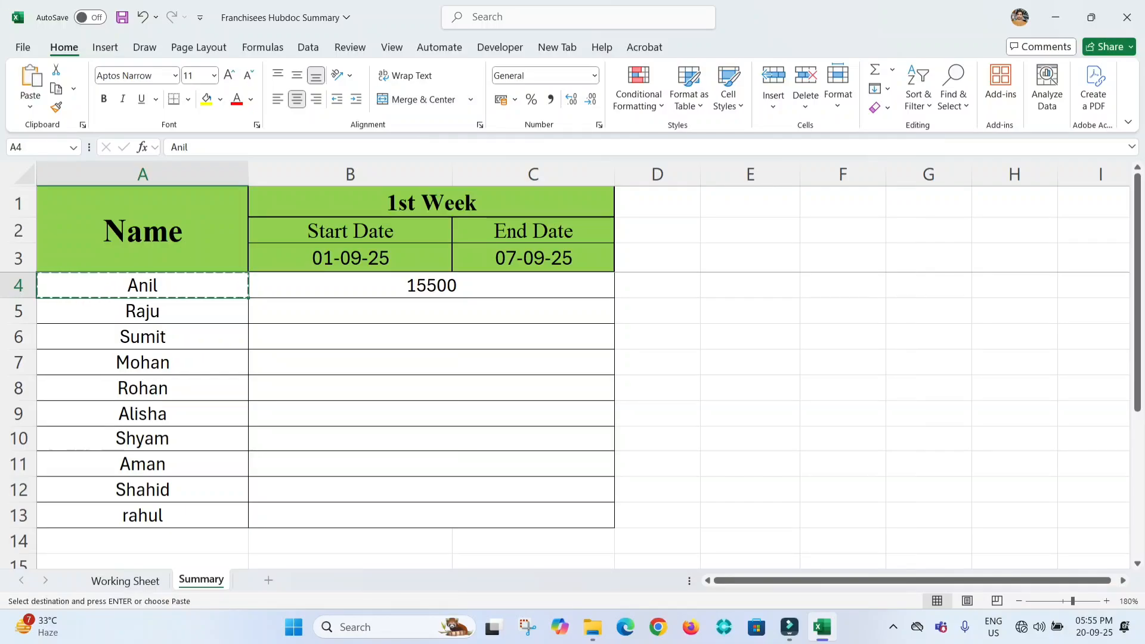
{"action": "key", "text": "ctrl+Page_Up"}
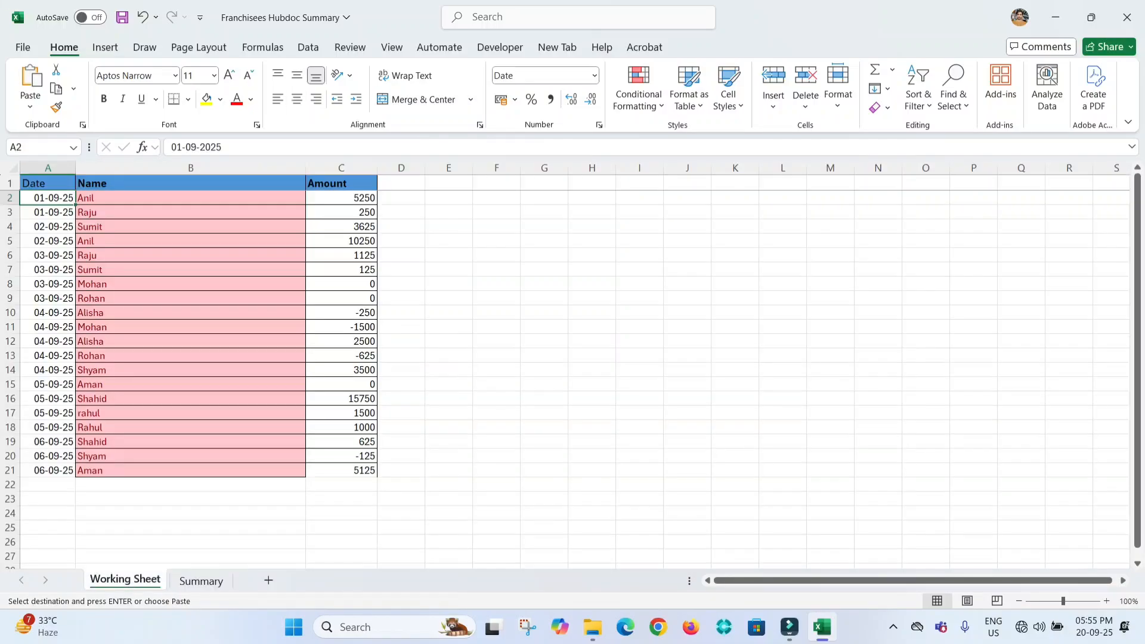
{"action": "left_click", "coordinate": [191, 241]}
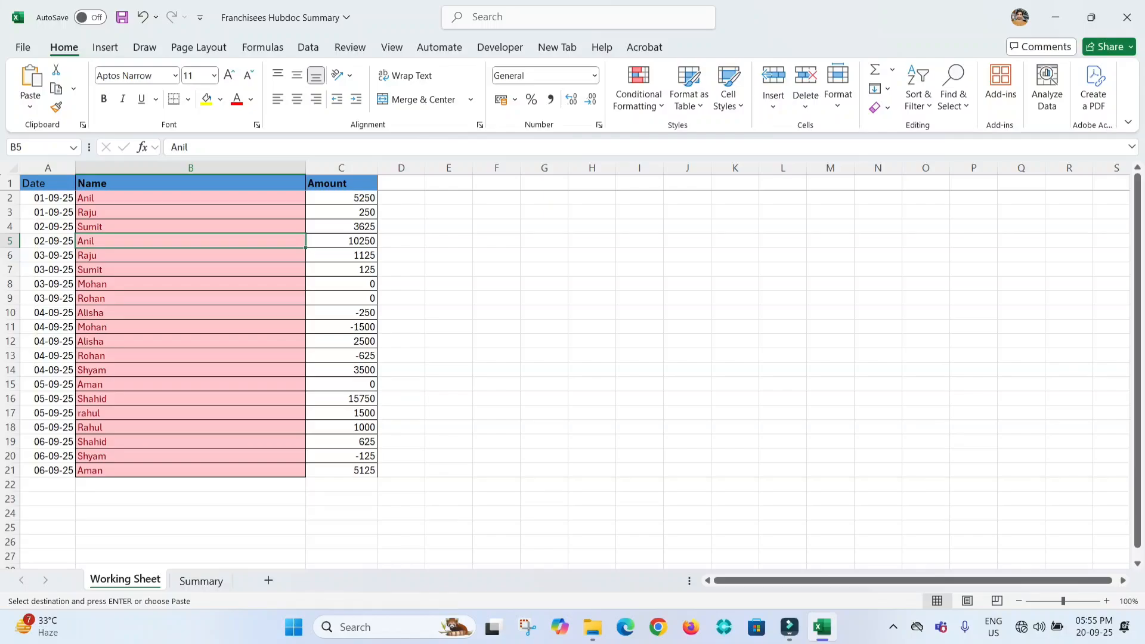
{"action": "key", "text": "ctrl+shift+l"}
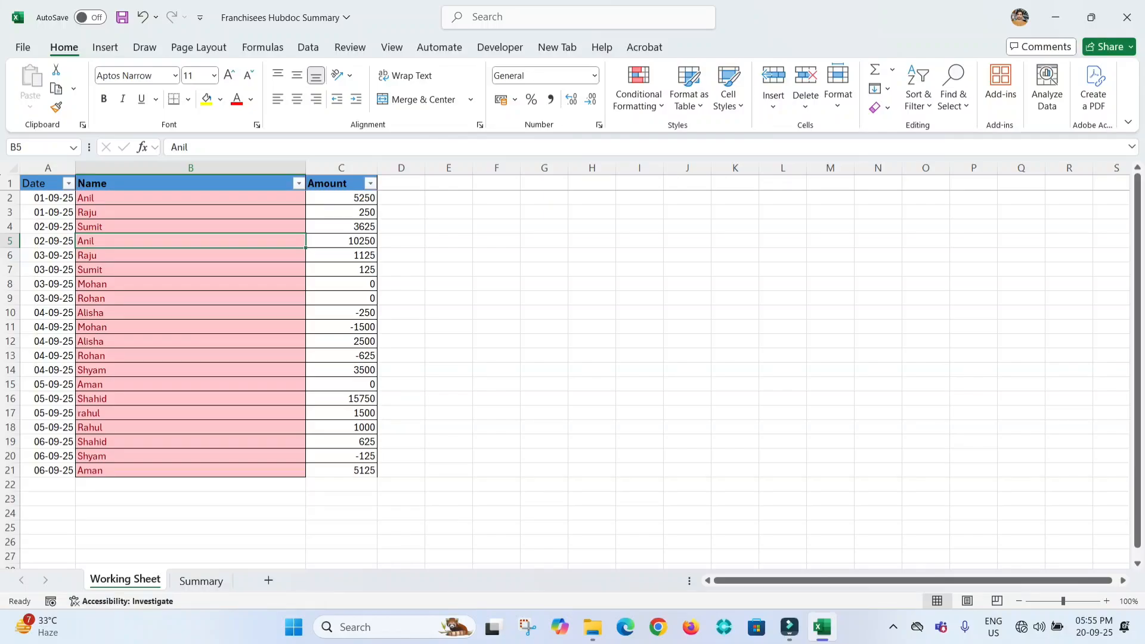
{"action": "left_click", "coordinate": [299, 184]}
{"action": "left_click", "coordinate": [214, 357]}
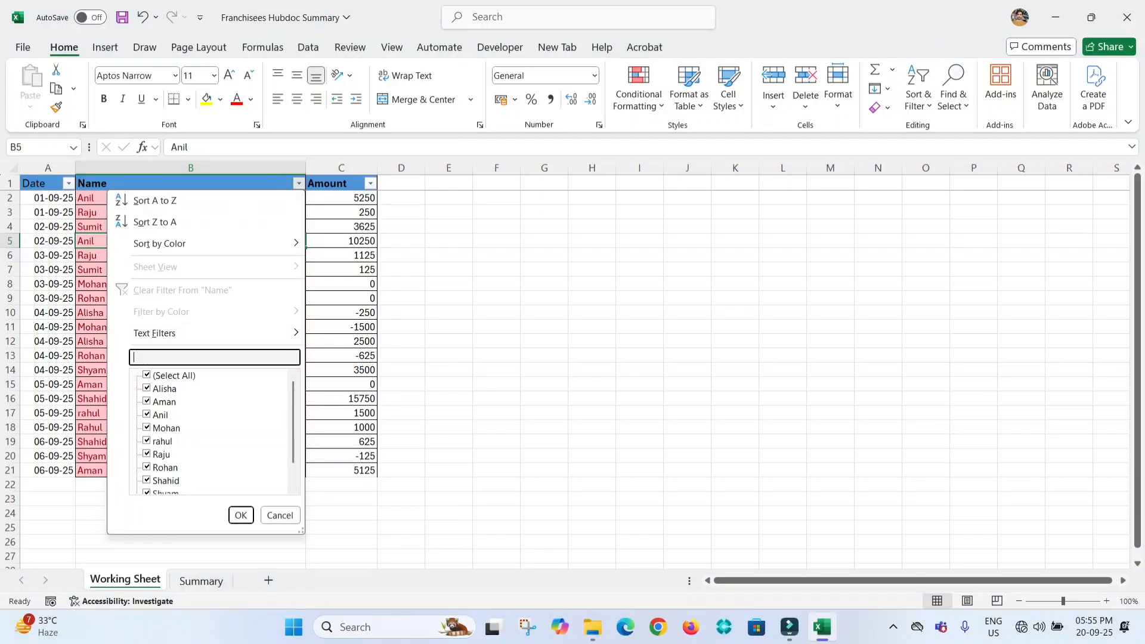
{"action": "type", "text": "anil"}
{"action": "key", "text": "Return"}
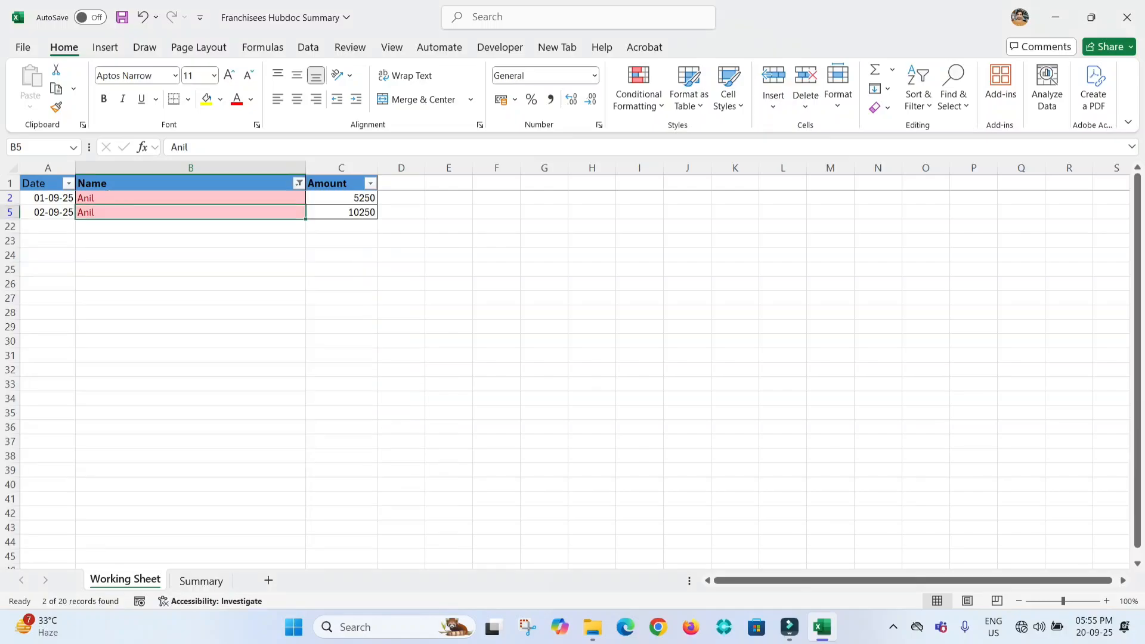
{"action": "left_click_drag", "start_coordinate": [341, 198], "coordinate": [341, 213]}
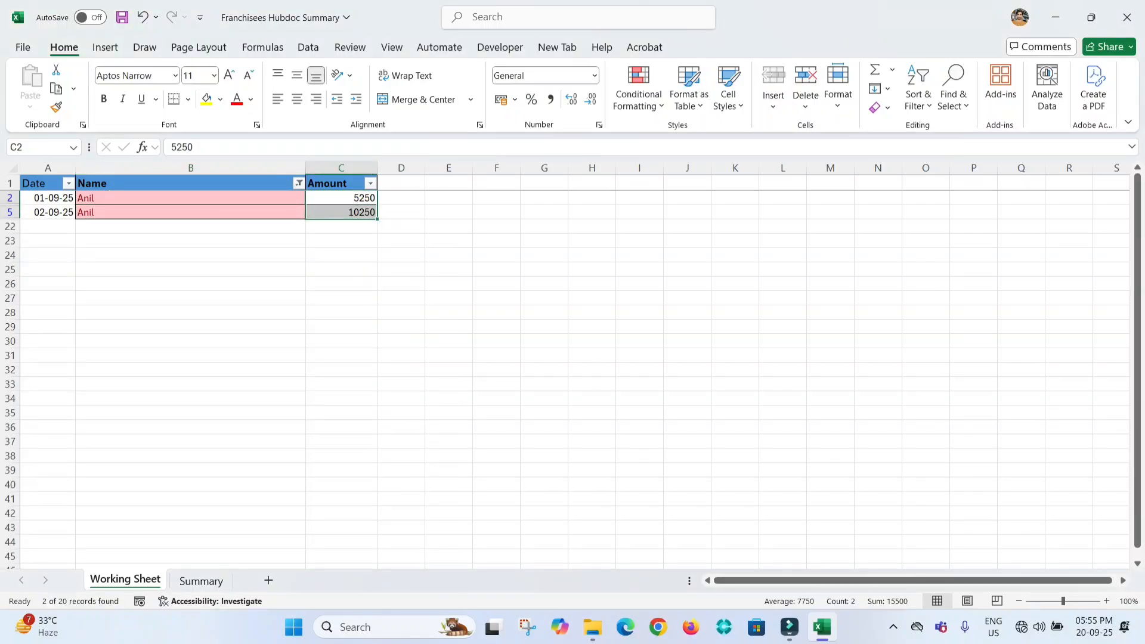
{"action": "key", "text": "ctrl+Page_Down"}
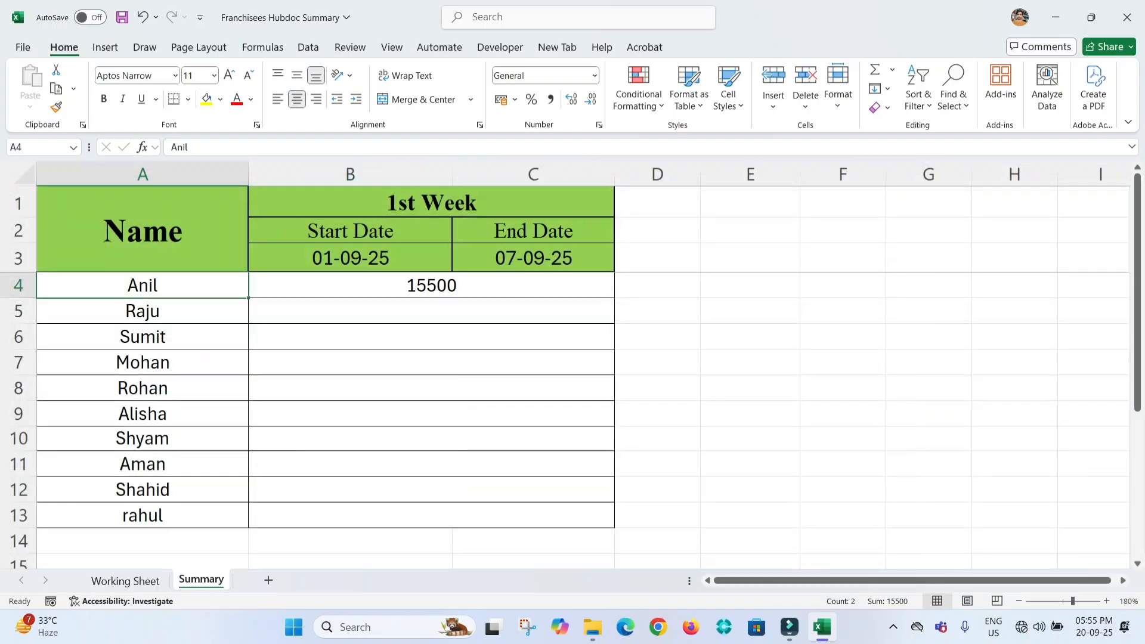
{"action": "key", "text": "Down"}
{"action": "key", "text": "Right"}
{"action": "key", "text": "Up"}
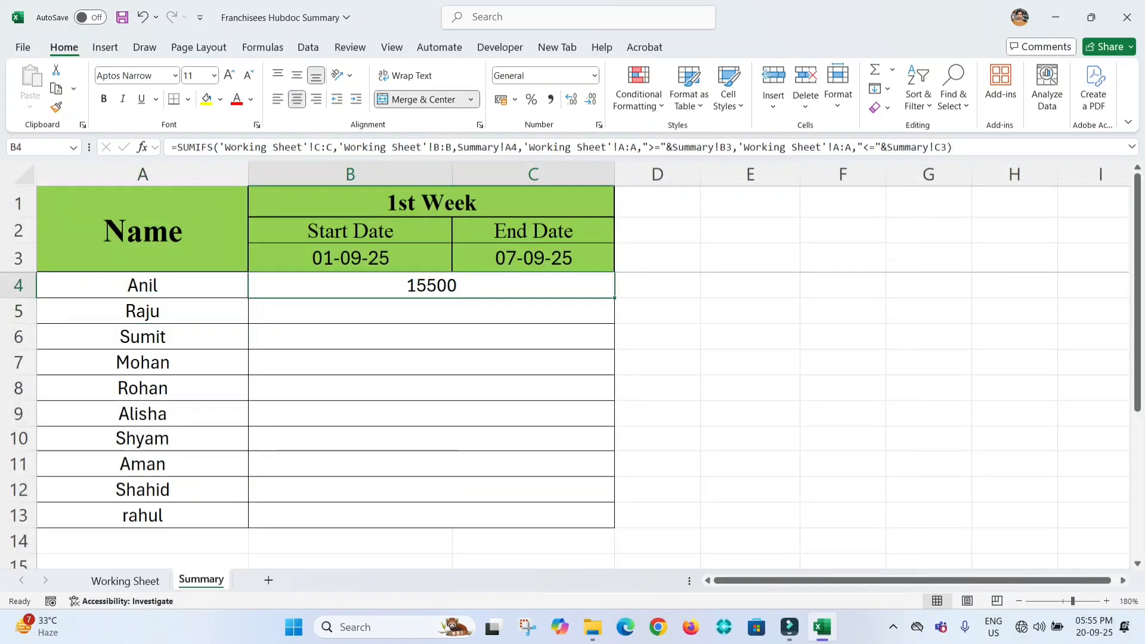
{"action": "key", "text": "ctrl+c"}
{"action": "key", "text": "Down"}
{"action": "key", "text": "Escape"}
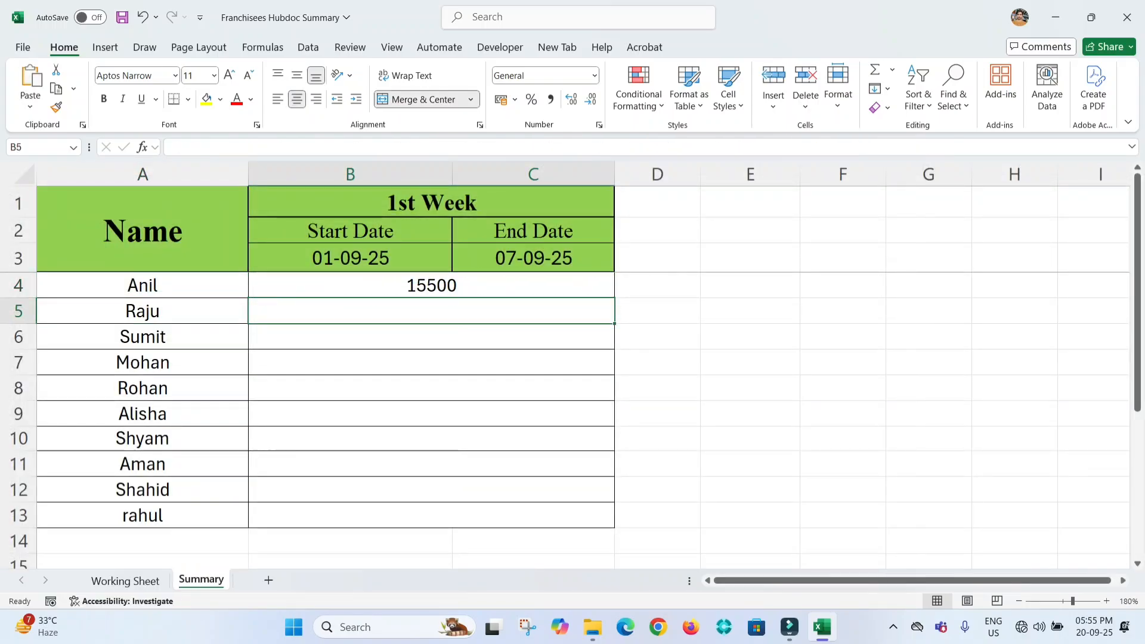
Step: Fill the SUMIFS formula from B4 down to row 13 with its relative date references
{"action": "left_click", "coordinate": [431, 286]}
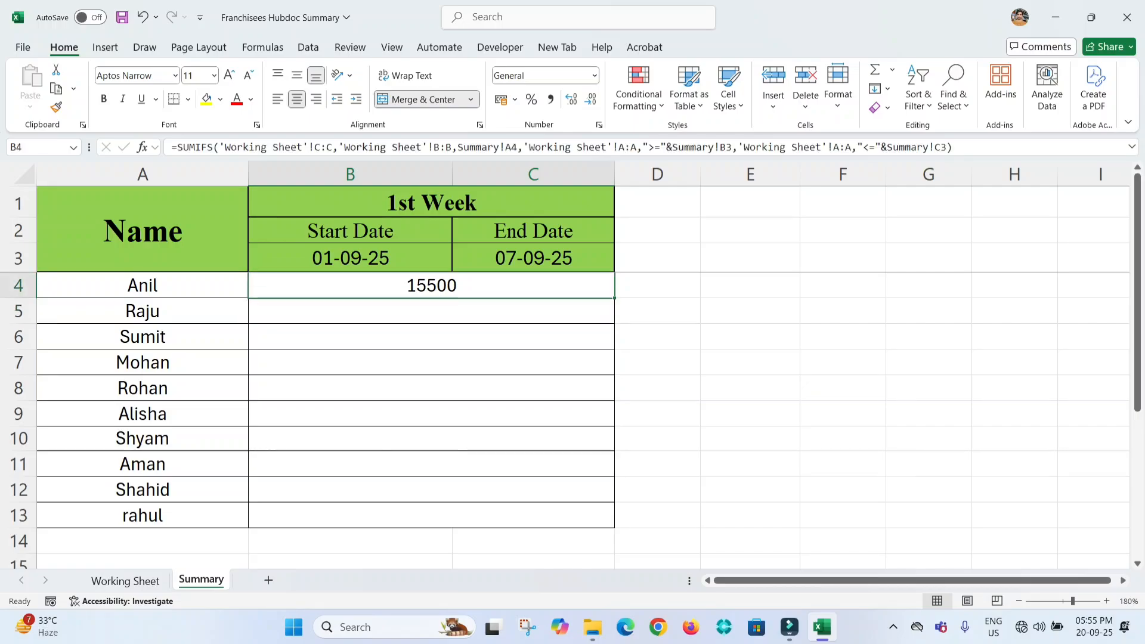
{"action": "left_click_drag", "start_coordinate": [614, 298], "coordinate": [614, 527]}
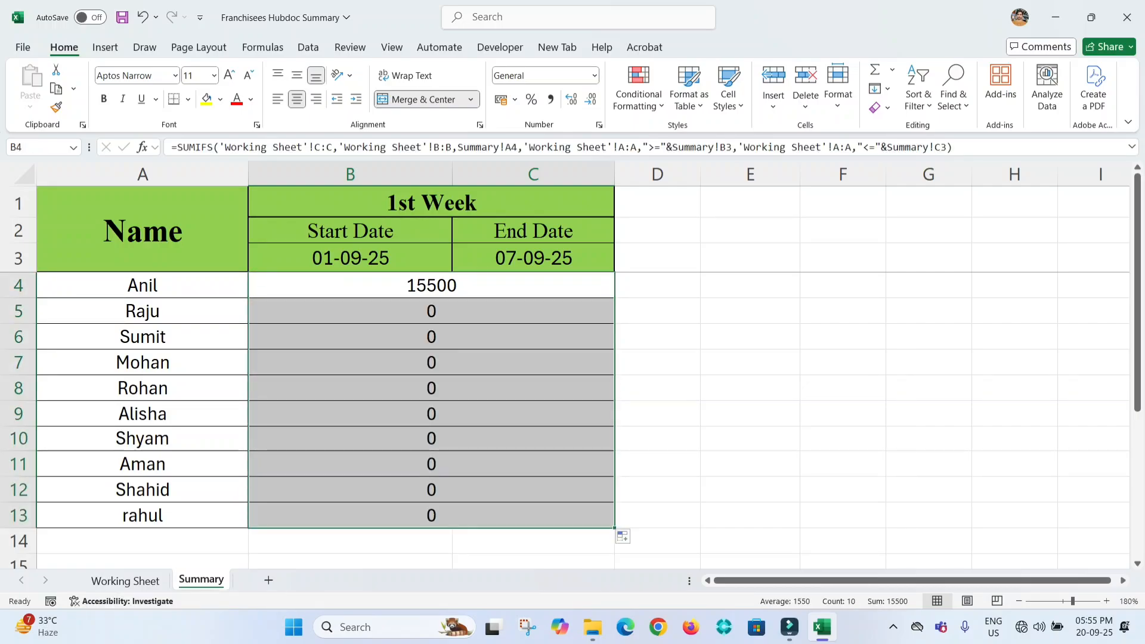
Step: Compare the date cell references in the formulas of B4 and B5 with the week's start and end date cells
{"action": "left_click", "coordinate": [431, 311]}
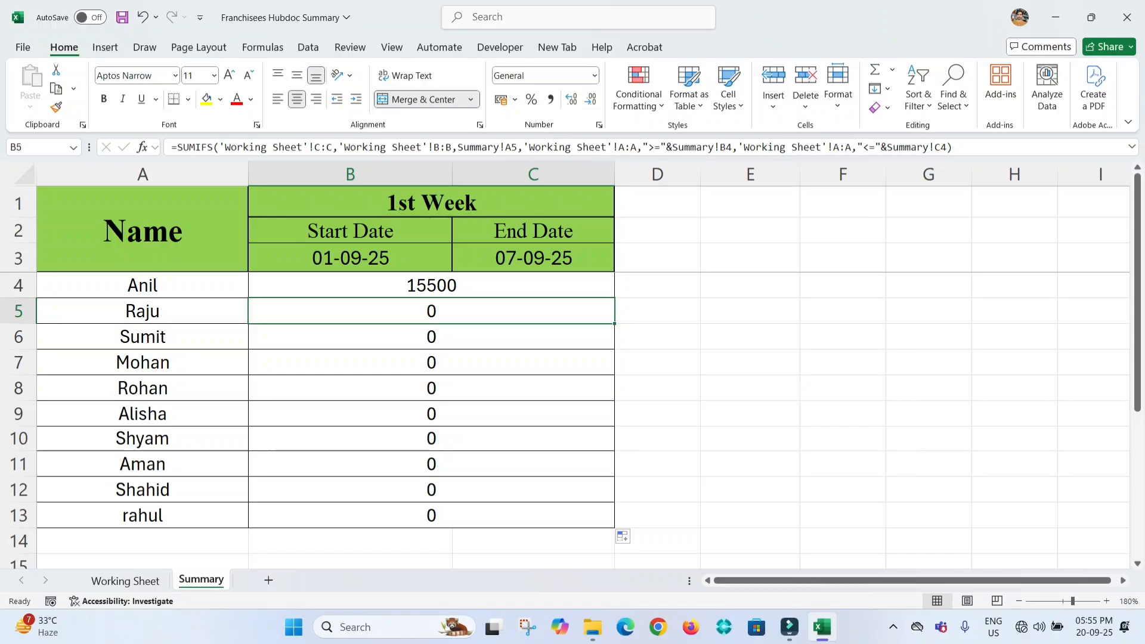
{"action": "left_click", "coordinate": [432, 286]}
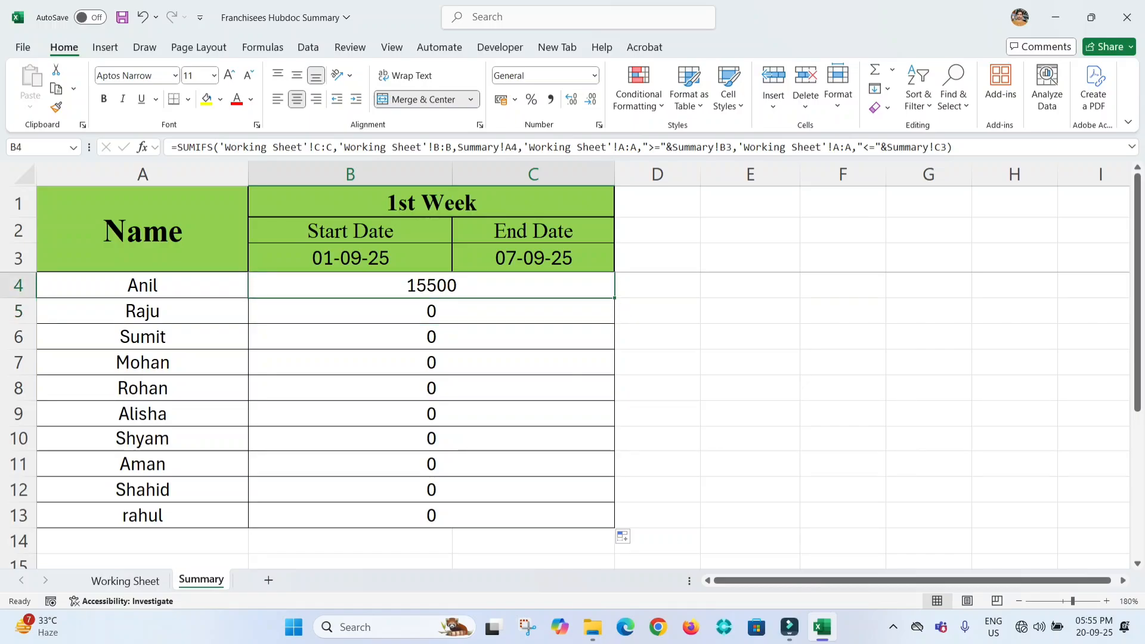
{"action": "key", "text": "F2"}
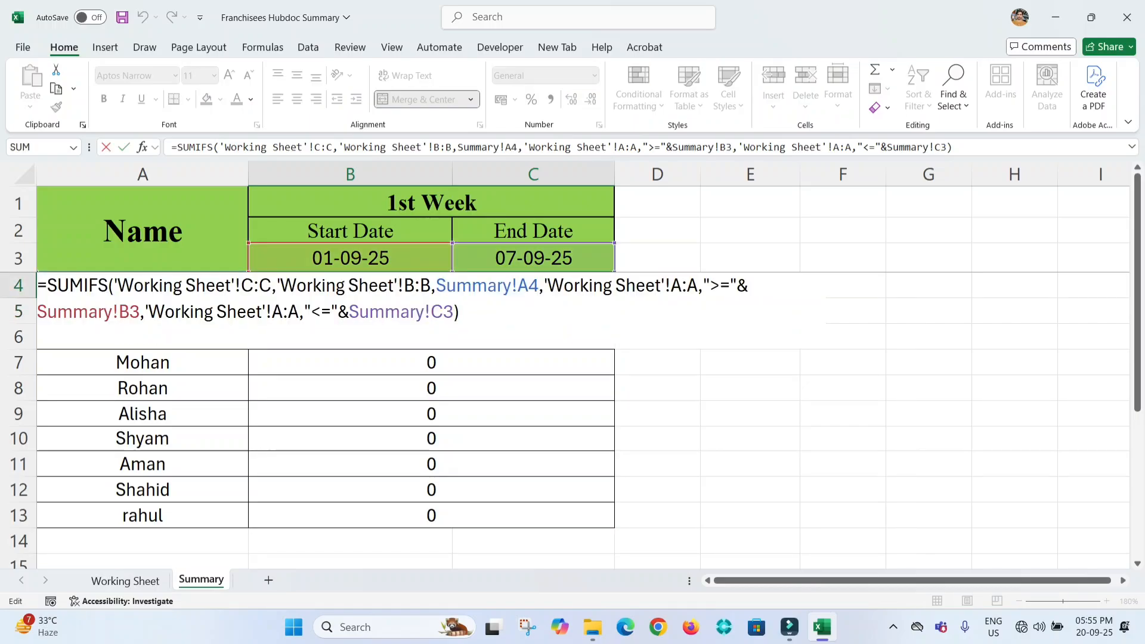
{"action": "key", "text": "ctrl+Return"}
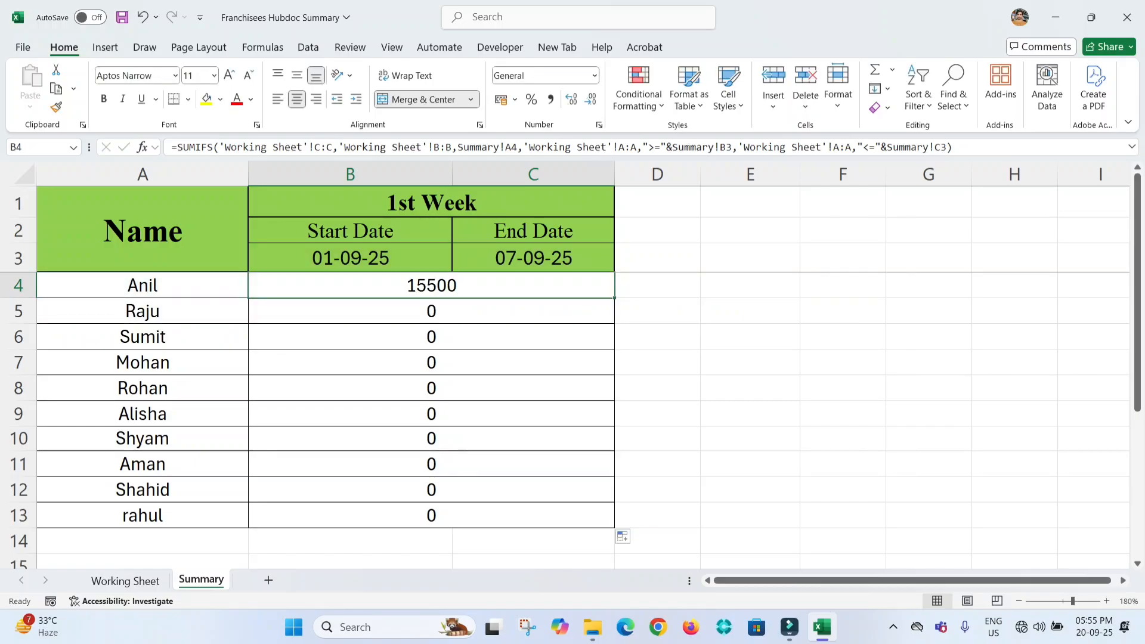
{"action": "left_click", "coordinate": [432, 310]}
{"action": "key", "text": "F2"}
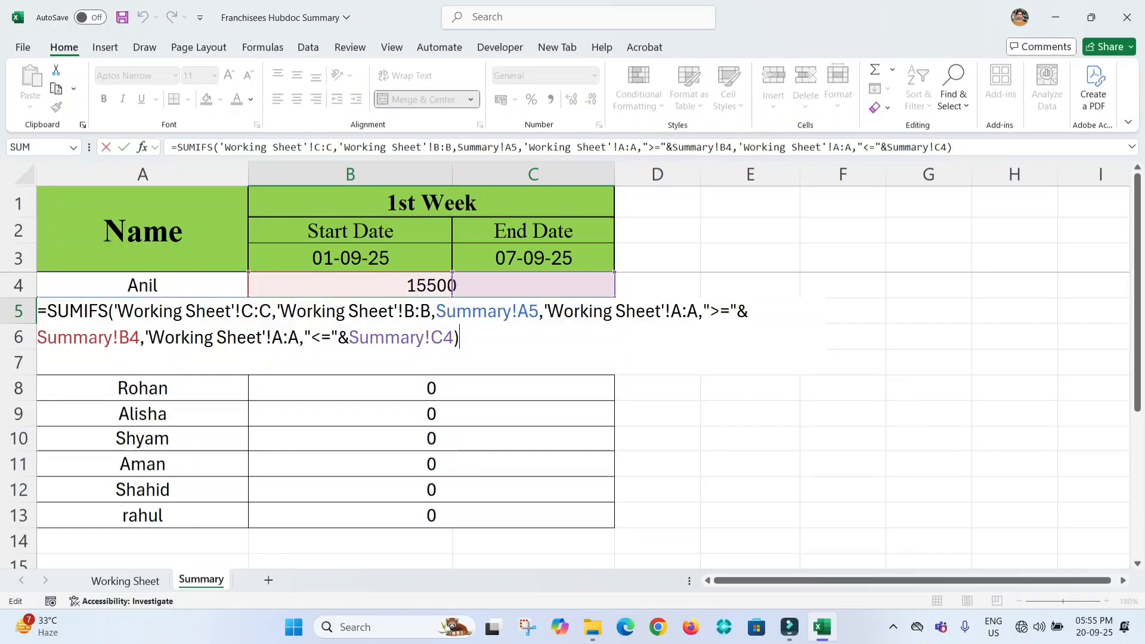
{"action": "left_click", "coordinate": [533, 258]}
Step: Make the start and end date references in B4's formula absolute as $B$3 and $C$3
{"action": "left_click", "coordinate": [431, 286]}
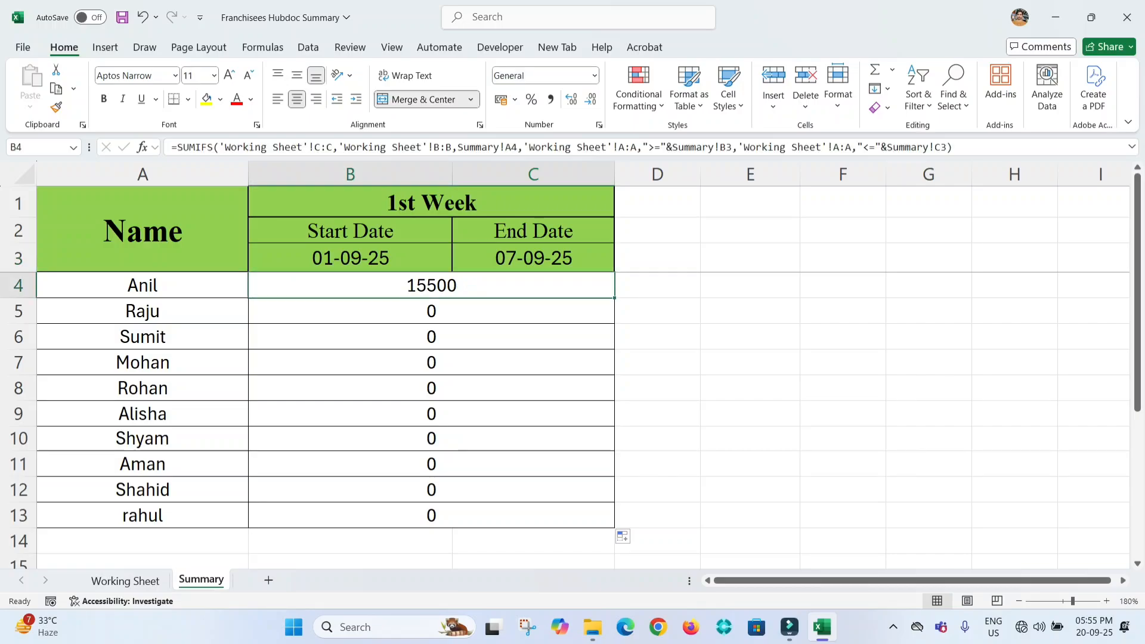
{"action": "key", "text": "F2"}
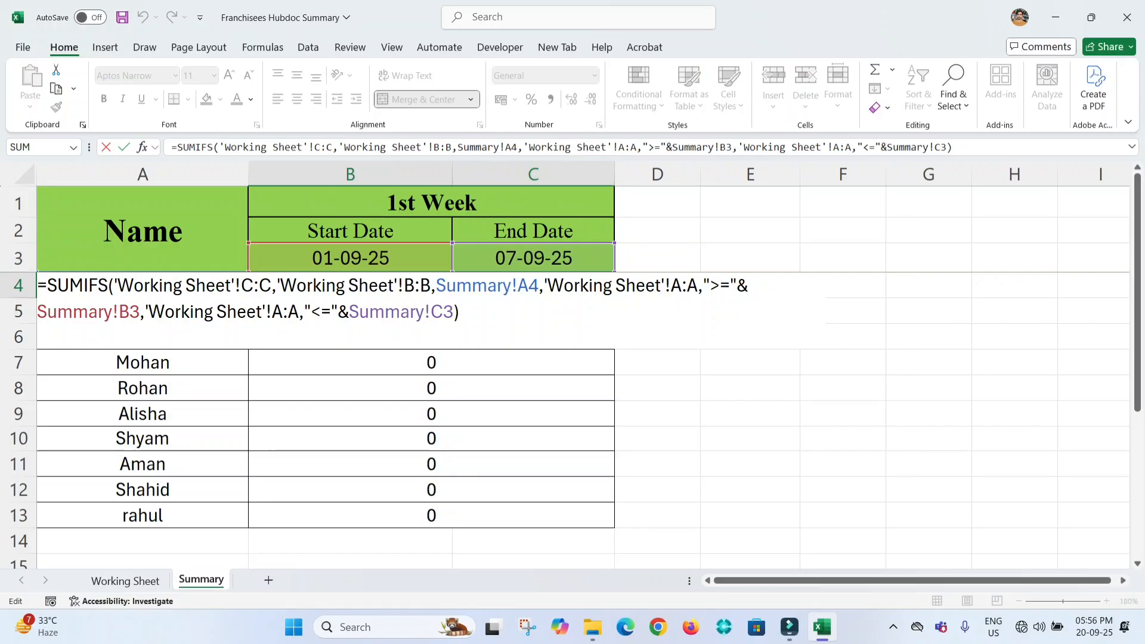
{"action": "key", "text": "Left"}
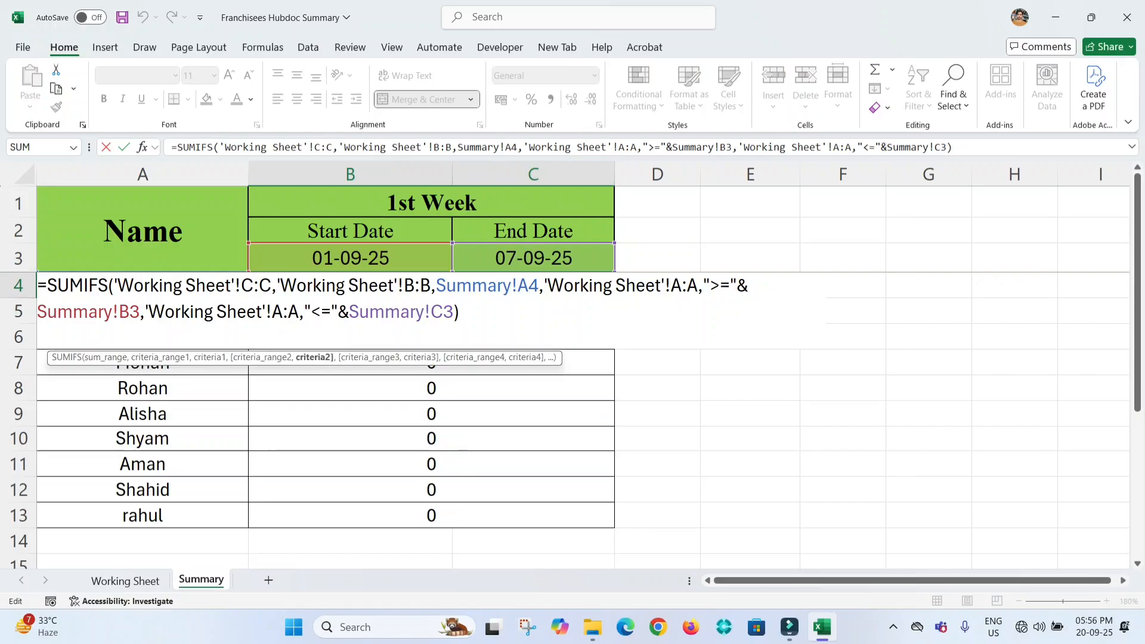
{"action": "key", "text": "F4"}
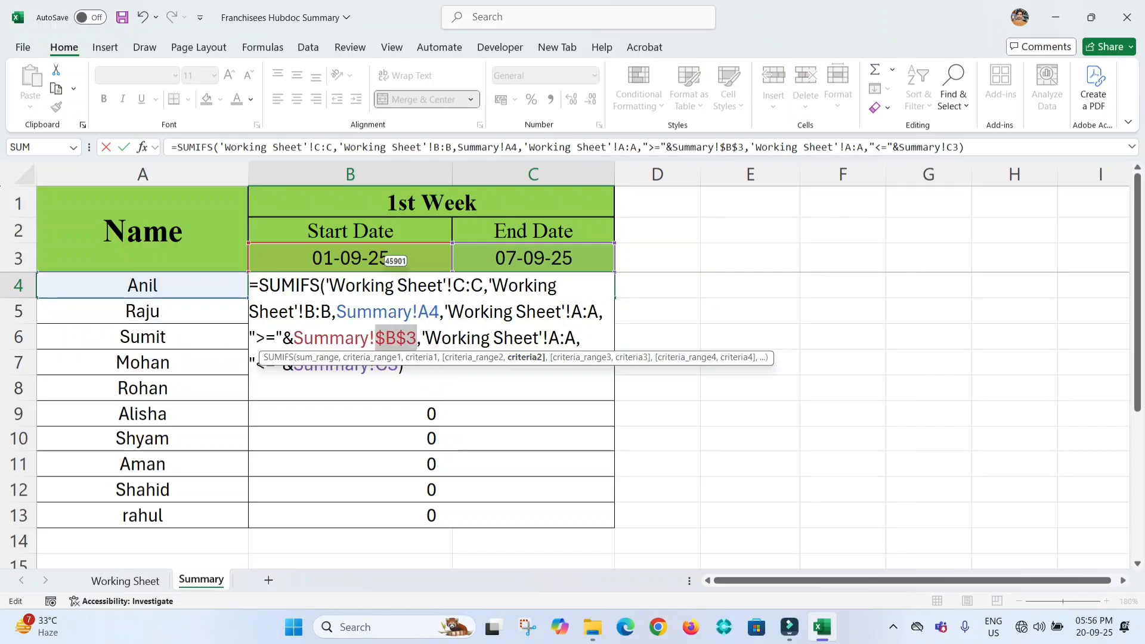
{"action": "left_click", "coordinate": [376, 368]}
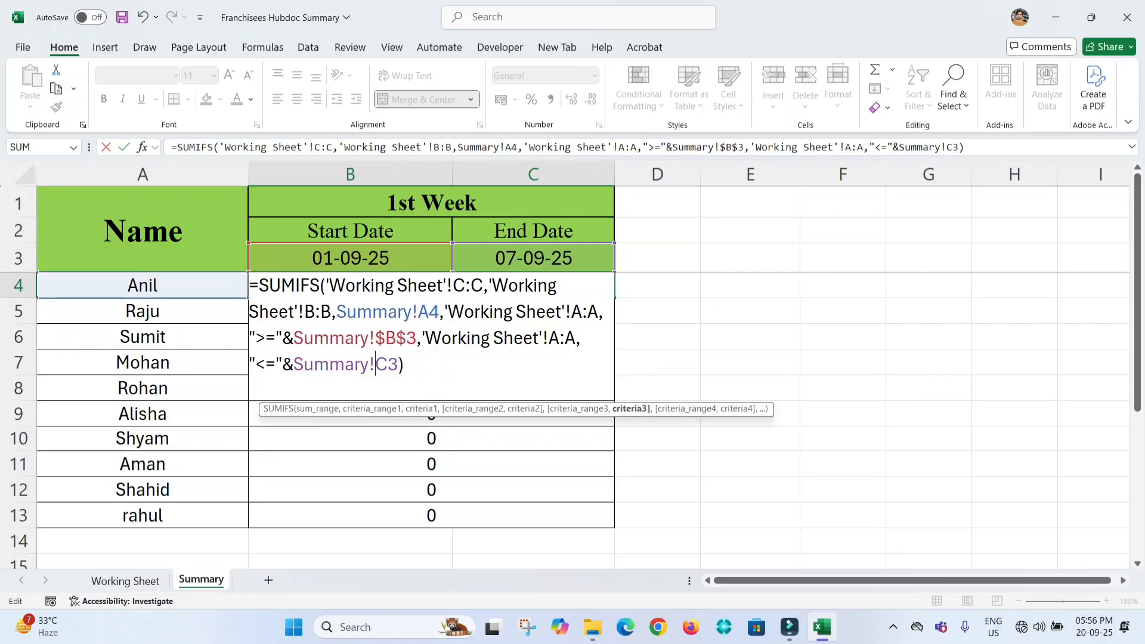
{"action": "key", "text": "F4"}
{"action": "key", "text": "Return"}
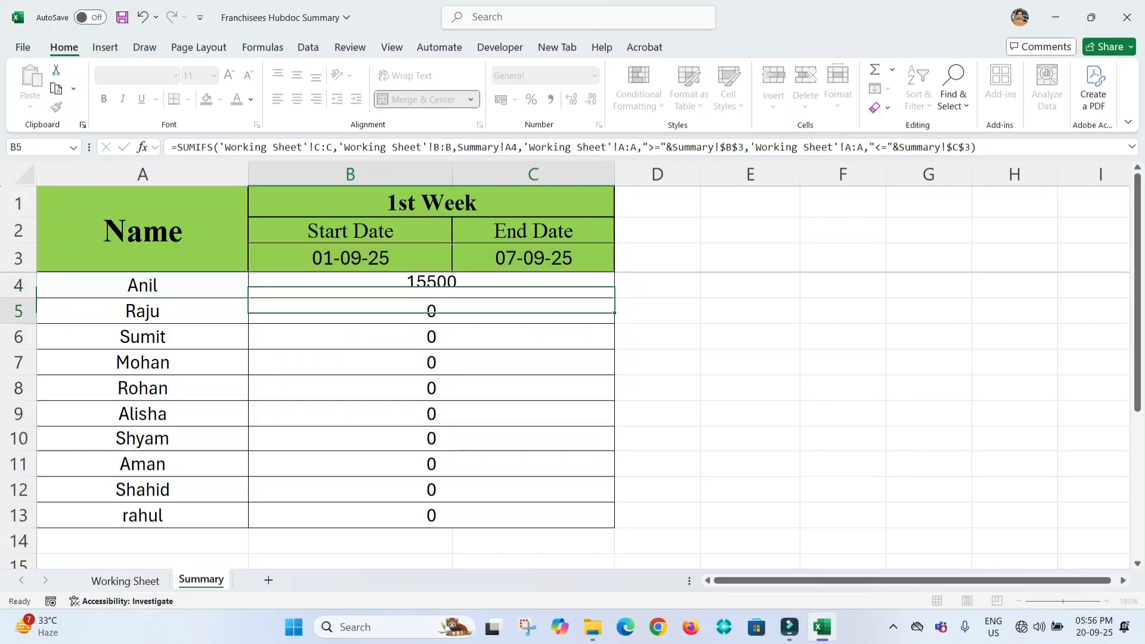
Step: Fill B4's formula with the locked date references down to row 13 and inspect the copy in B8
{"action": "key", "text": "Page_Down"}
{"action": "key", "text": "Page_Up"}
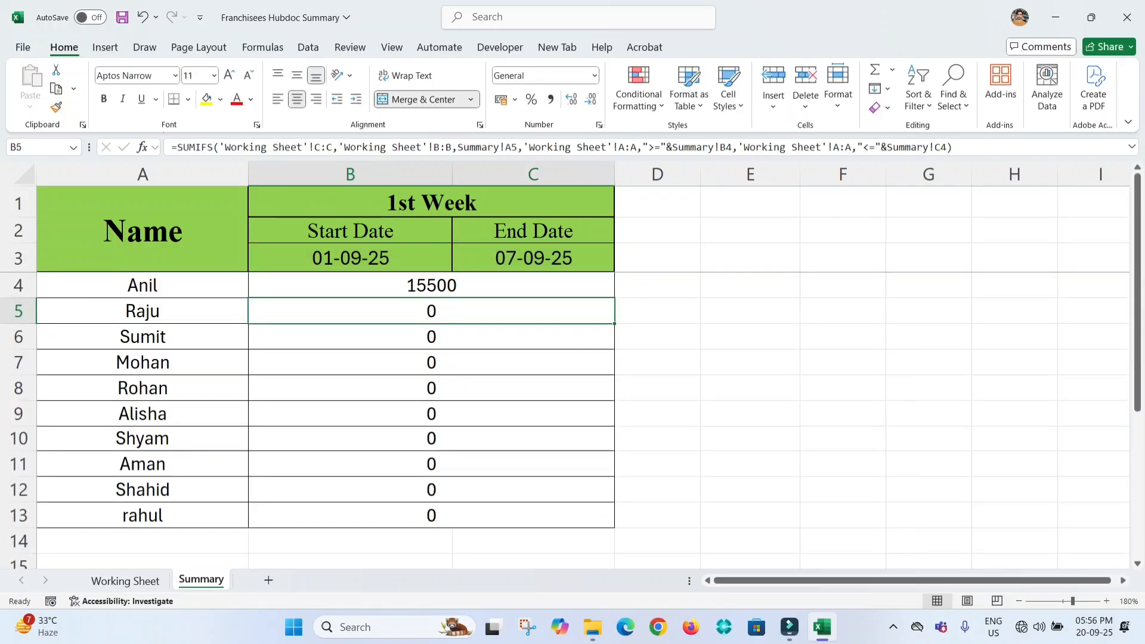
{"action": "key", "text": "Up"}
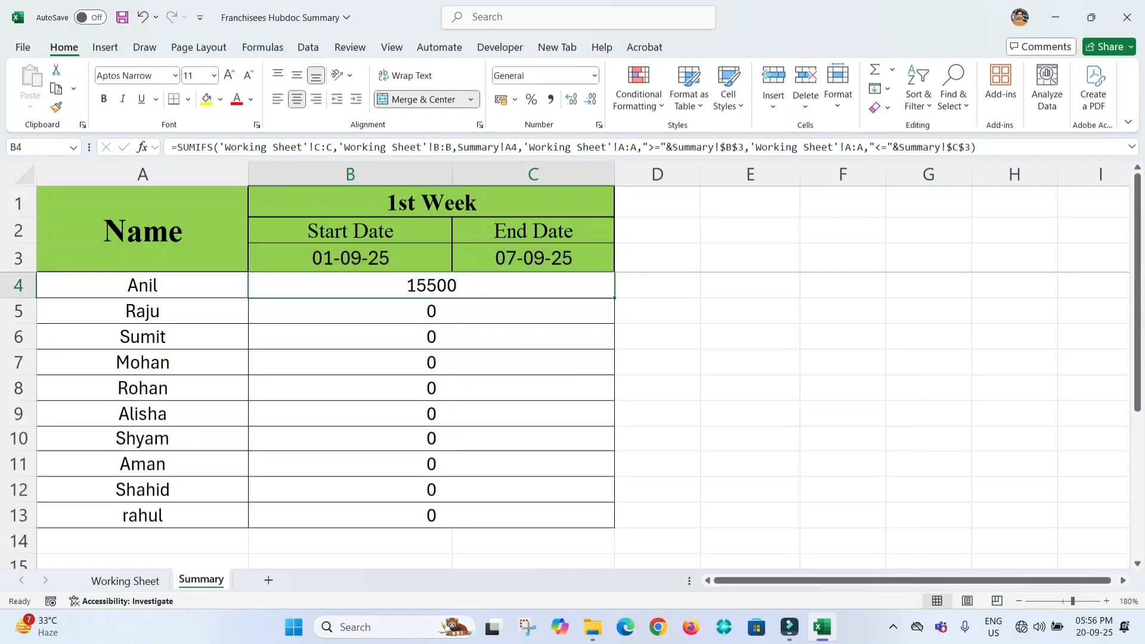
{"action": "left_click_drag", "start_coordinate": [615, 298], "coordinate": [614, 525]}
{"action": "left_click", "coordinate": [431, 388]}
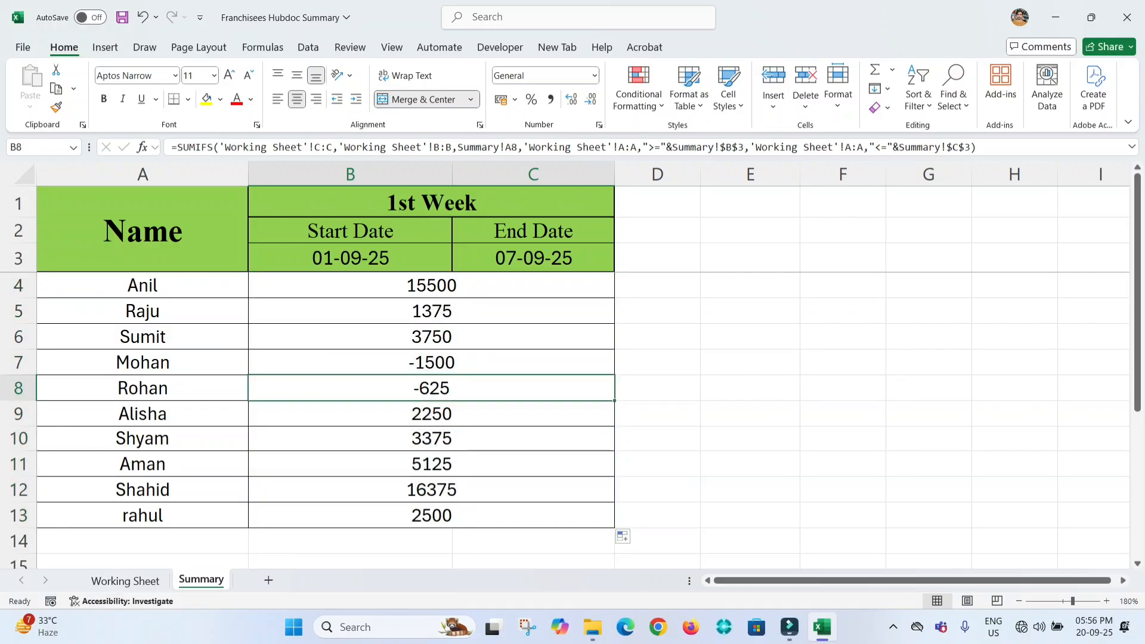
Step: Save the workbook and filter the Working Sheet's Name column to the person listed in Summary cell A6
{"action": "key", "text": "ctrl+s"}
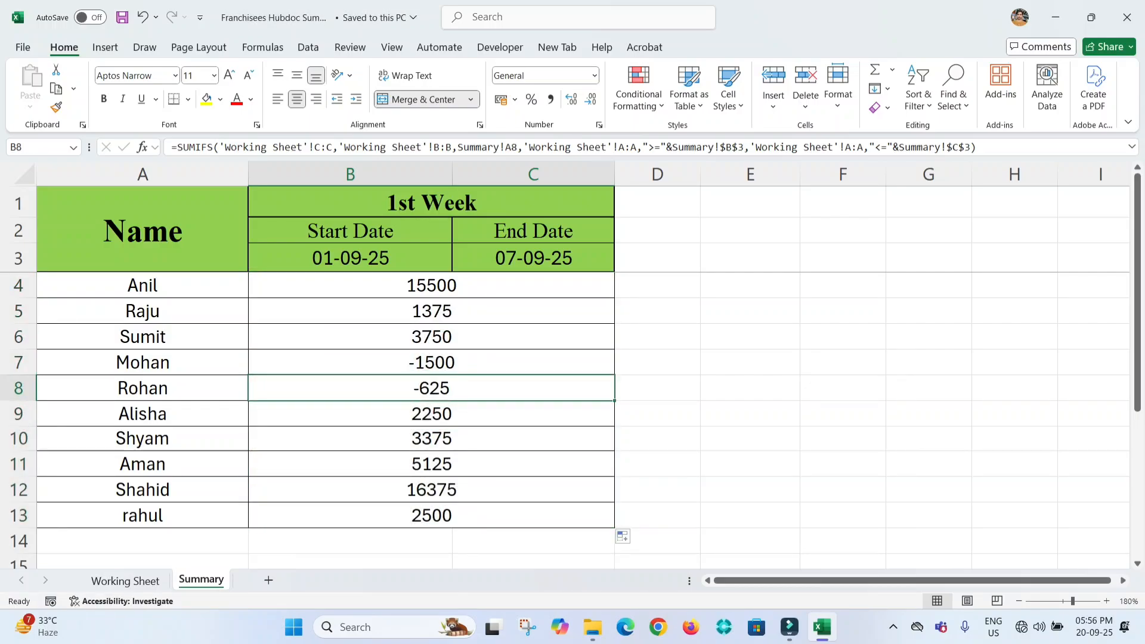
{"action": "left_click", "coordinate": [143, 337]}
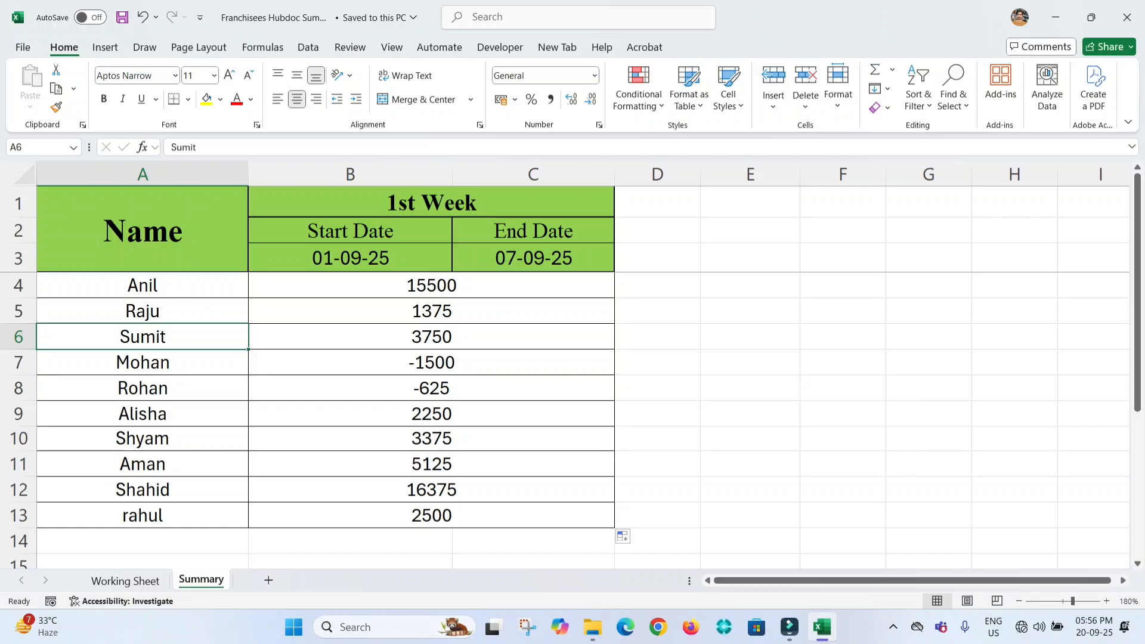
{"action": "key", "text": "ctrl+Page_Up"}
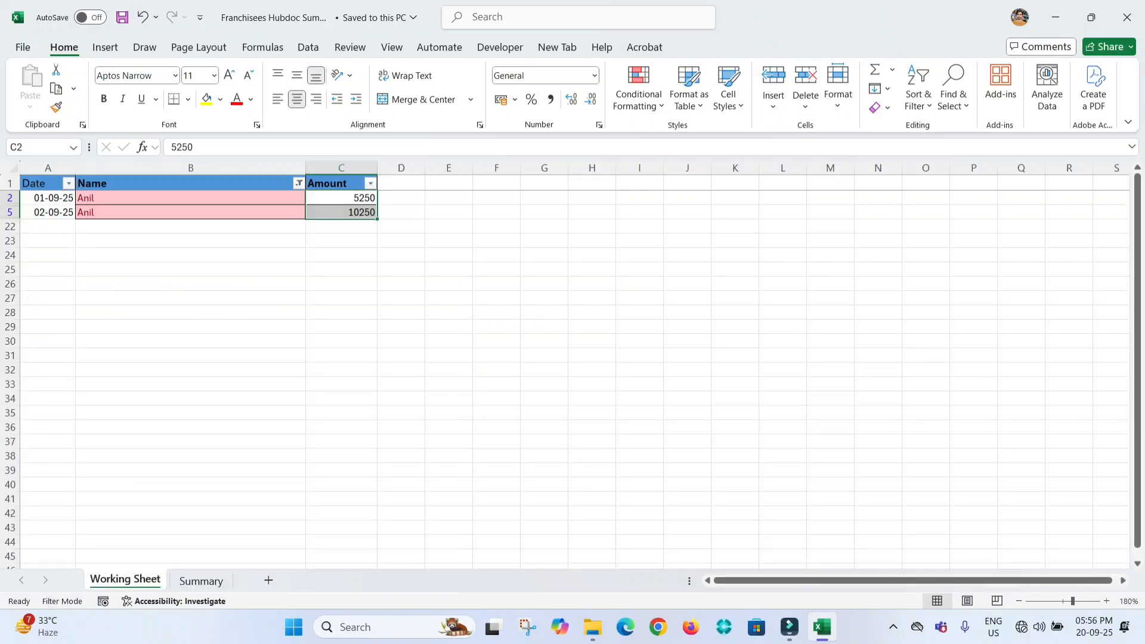
{"action": "left_click", "coordinate": [299, 183]}
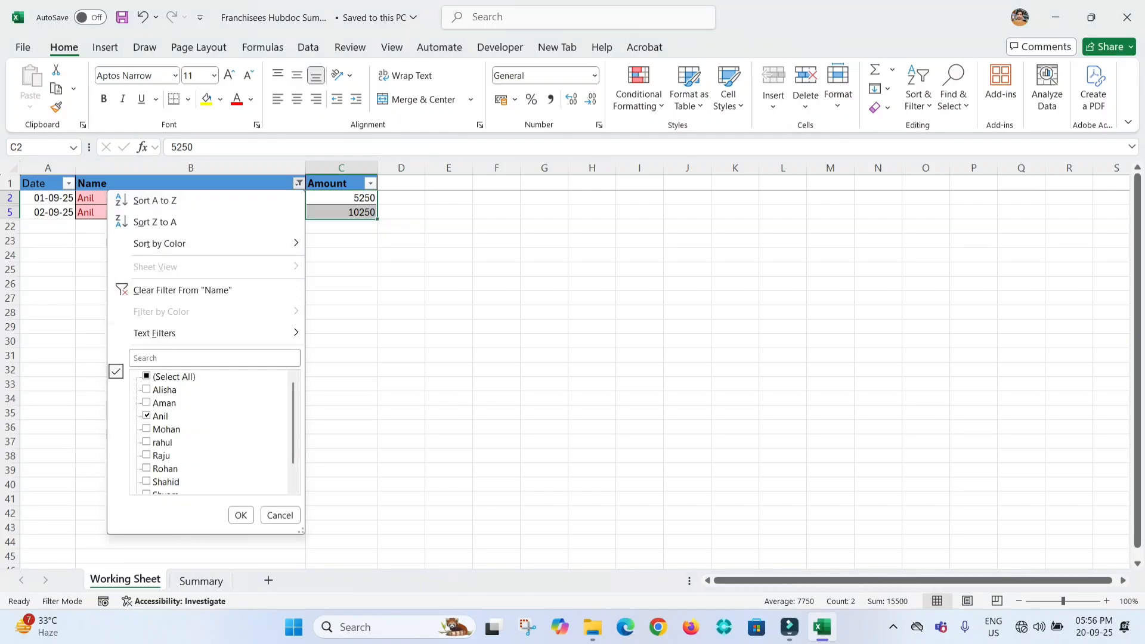
{"action": "type", "text": "sumit"}
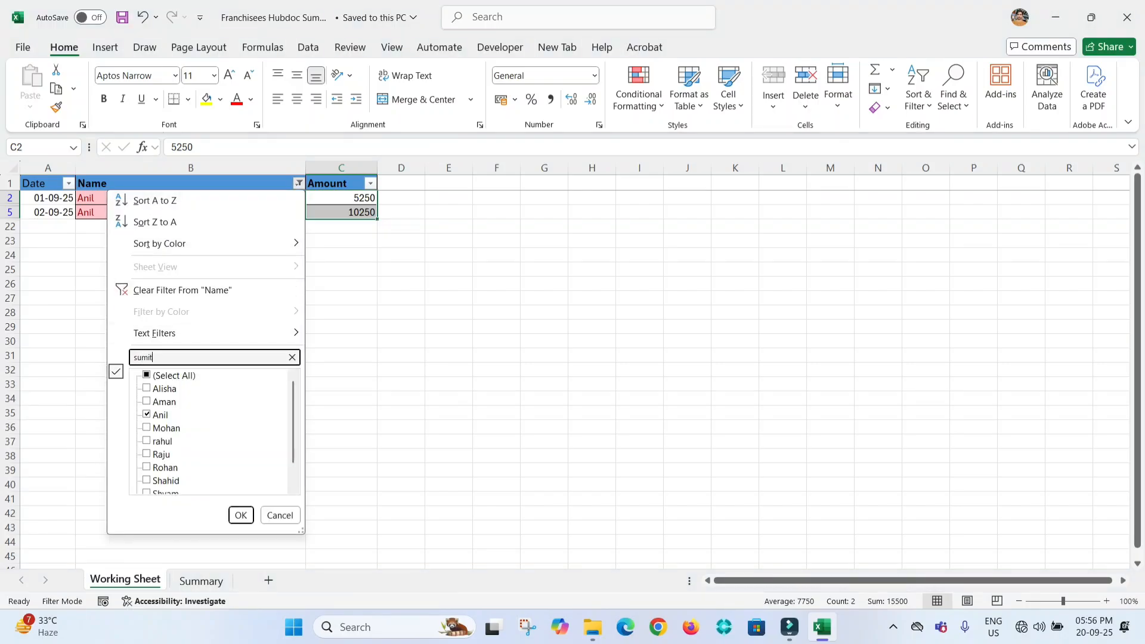
{"action": "key", "text": "Return"}
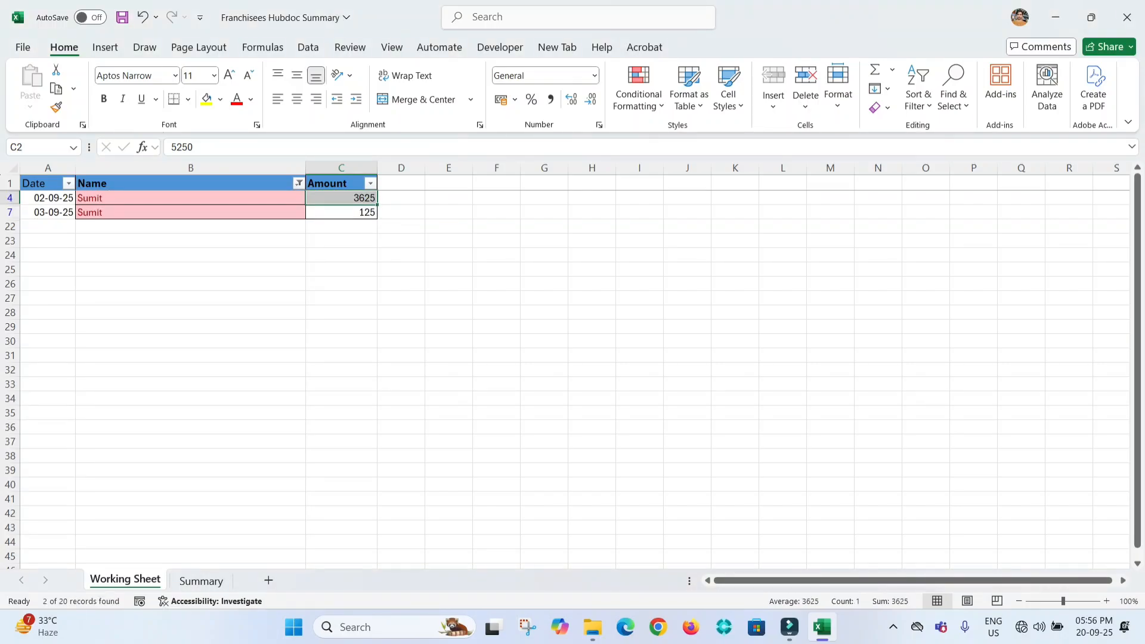
Step: Select the filtered amounts in the Working Sheet to check their sum, and return to the totals in the Summary sheet
{"action": "key", "text": "Down"}
{"action": "key", "text": "Up"}
{"action": "key", "text": "Down"}
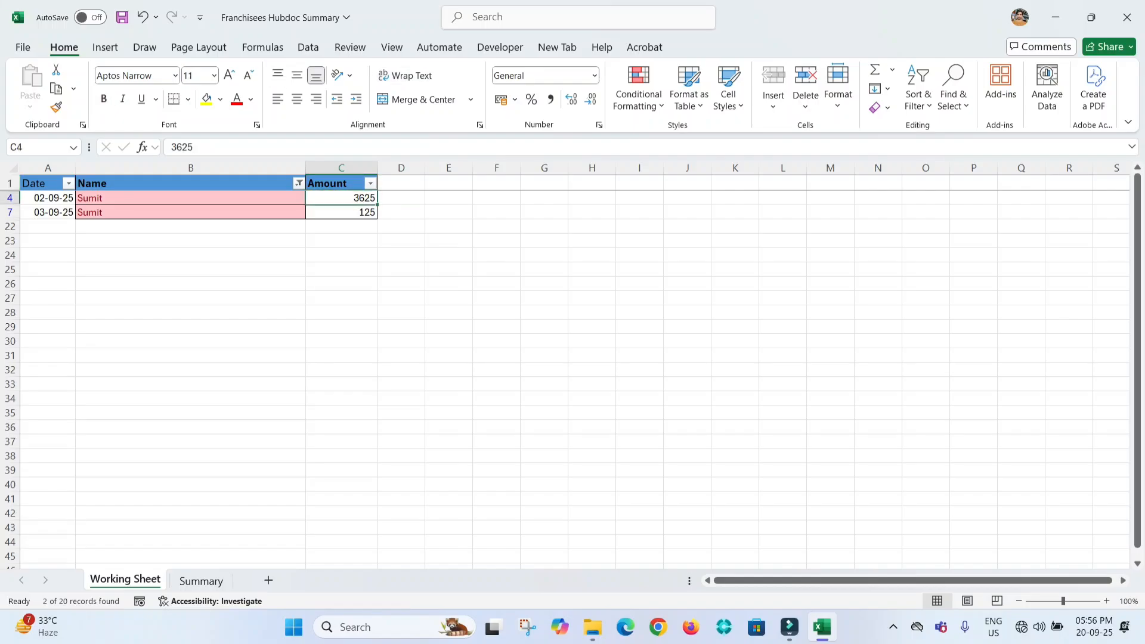
{"action": "key", "text": "ctrl+shift+Down"}
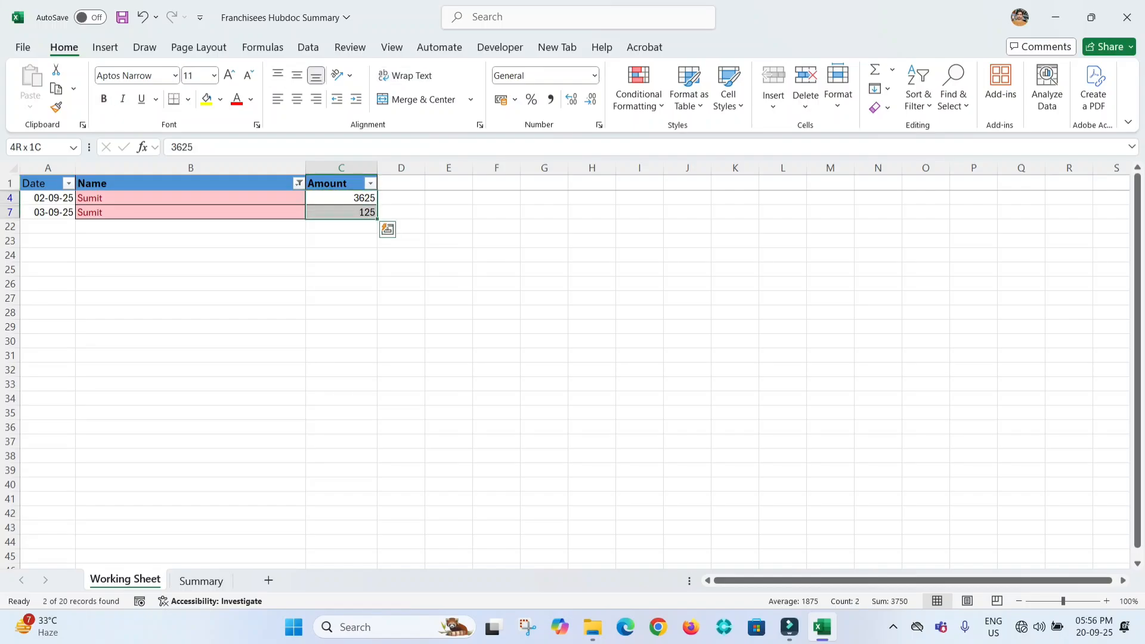
{"action": "key", "text": "ctrl+Page_Down"}
{"action": "key", "text": "Down"}
{"action": "key", "text": "Down"}
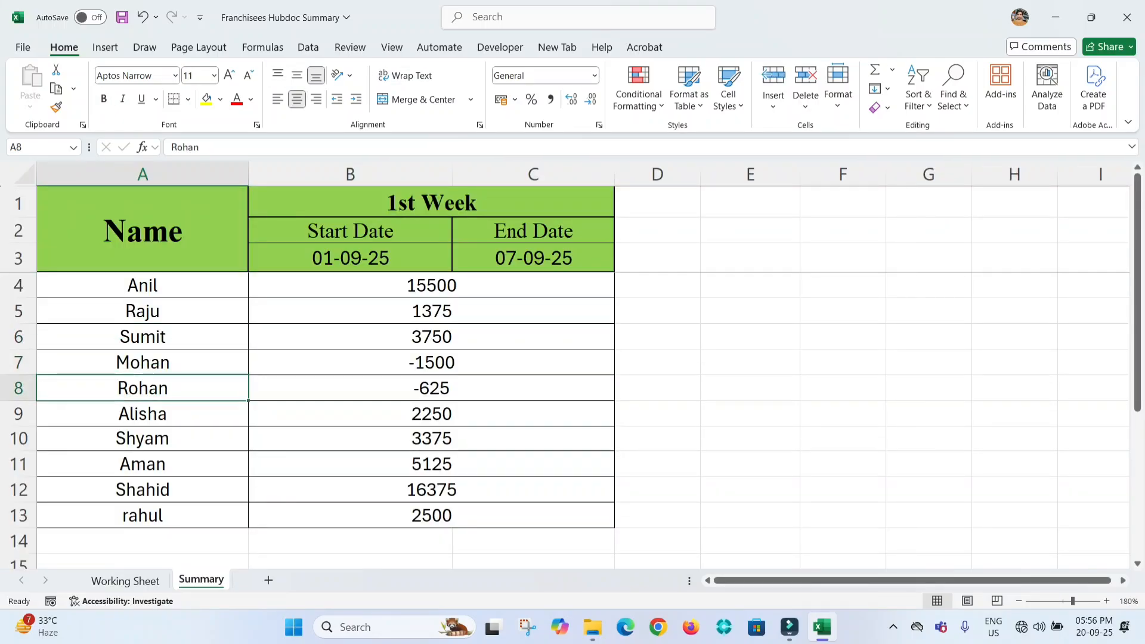
{"action": "key", "text": "Right"}
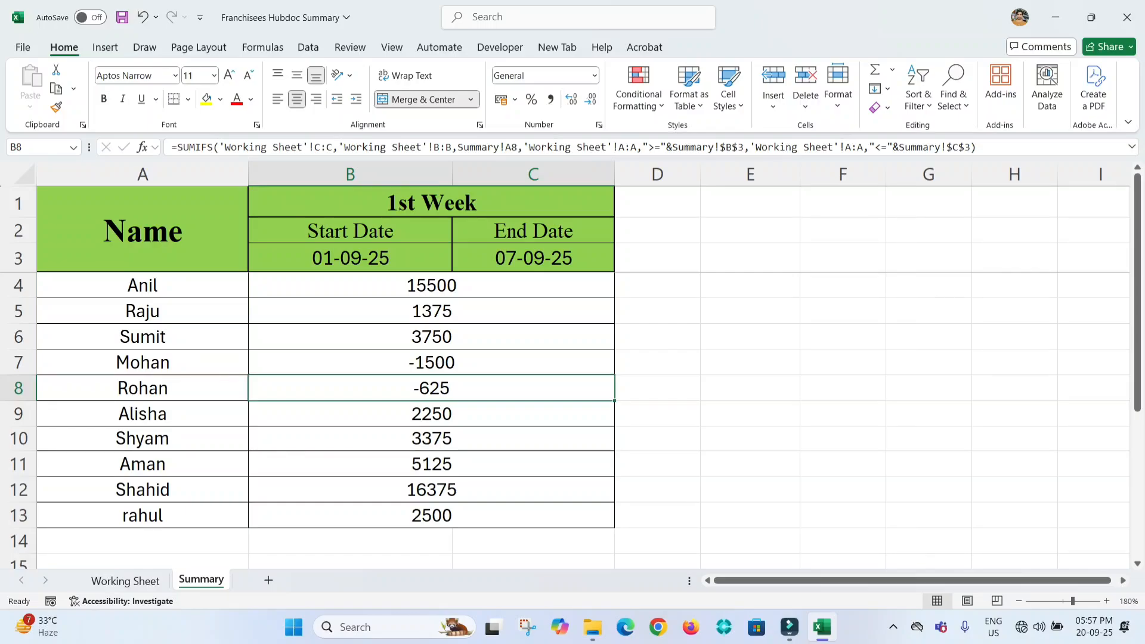
Step: Enter a formula in Summary cell E3 that references the start date in B3
{"action": "key", "text": "Up"}
{"action": "key", "text": "Up"}
{"action": "key", "text": "Up"}
{"action": "key", "text": "Up"}
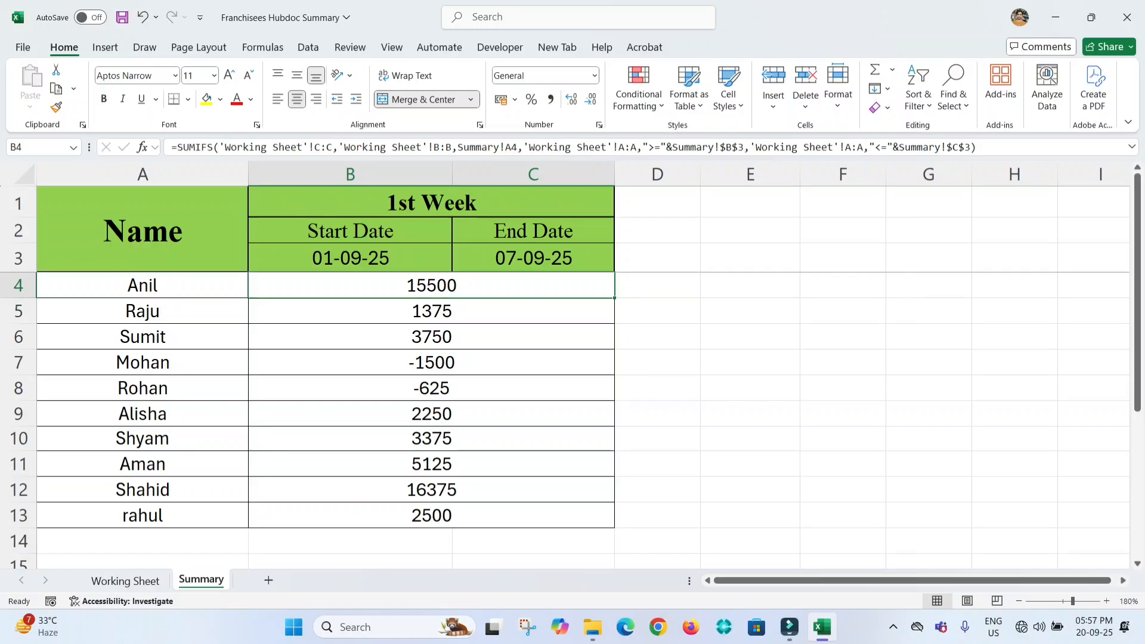
{"action": "key", "text": "Right"}
{"action": "key", "text": "Right"}
{"action": "key", "text": "Up"}
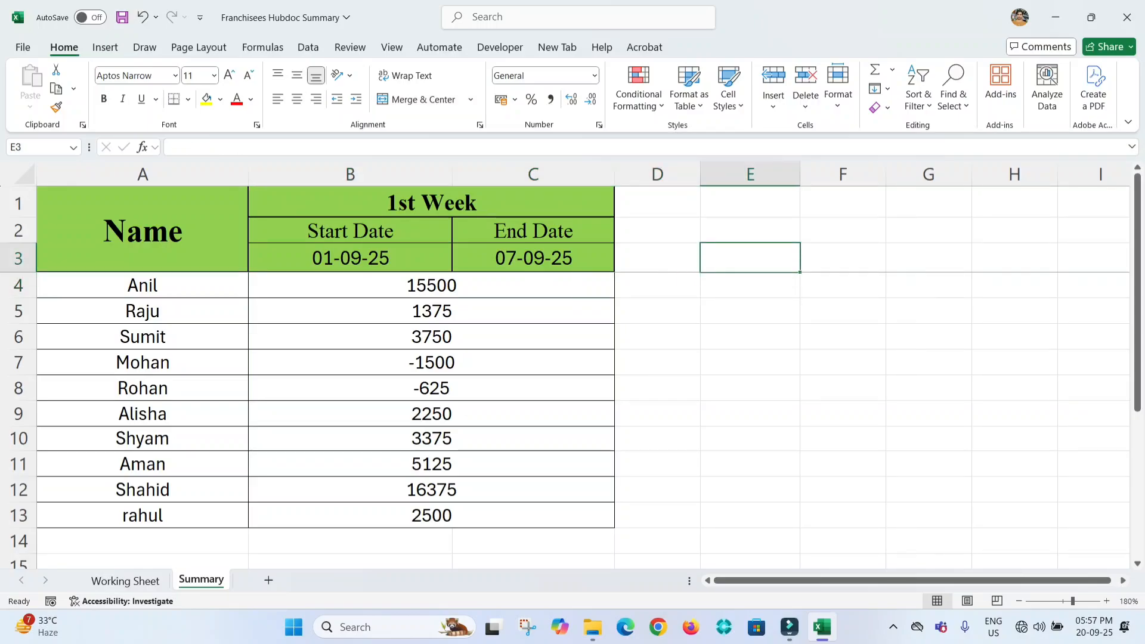
{"action": "type", "text": "="}
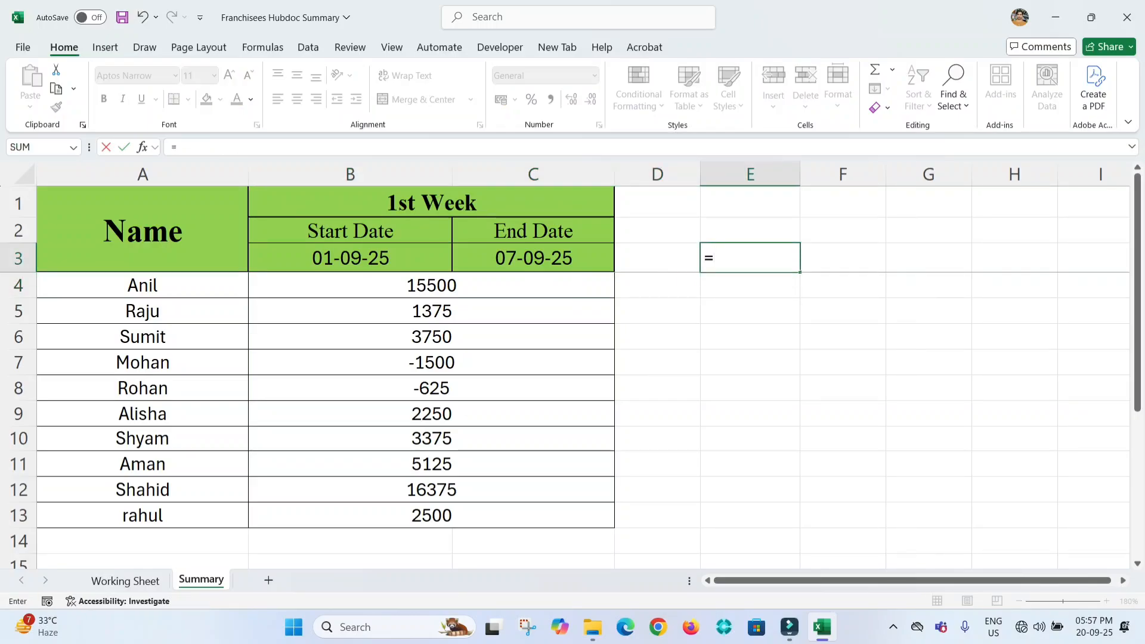
{"action": "key", "text": "Left"}
{"action": "key", "text": "Left"}
{"action": "key", "text": "Left"}
{"action": "key", "text": "Return"}
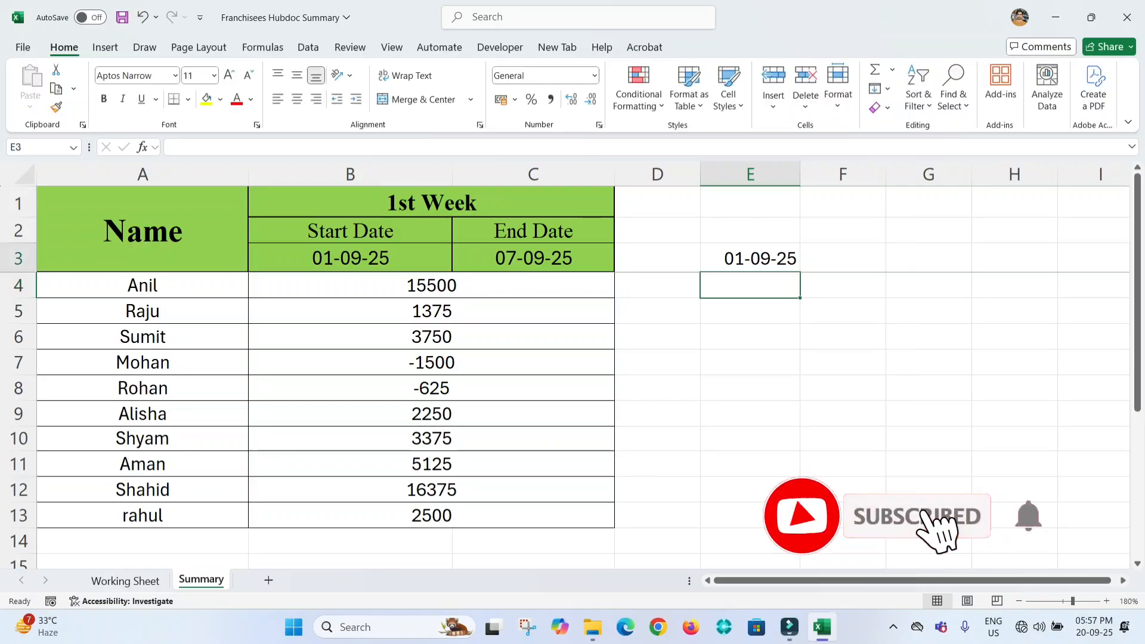
Step: Format E3 as a Number with no decimal places to expose the date's serial value
{"action": "key", "text": "Up"}
{"action": "left_click", "coordinate": [595, 76]}
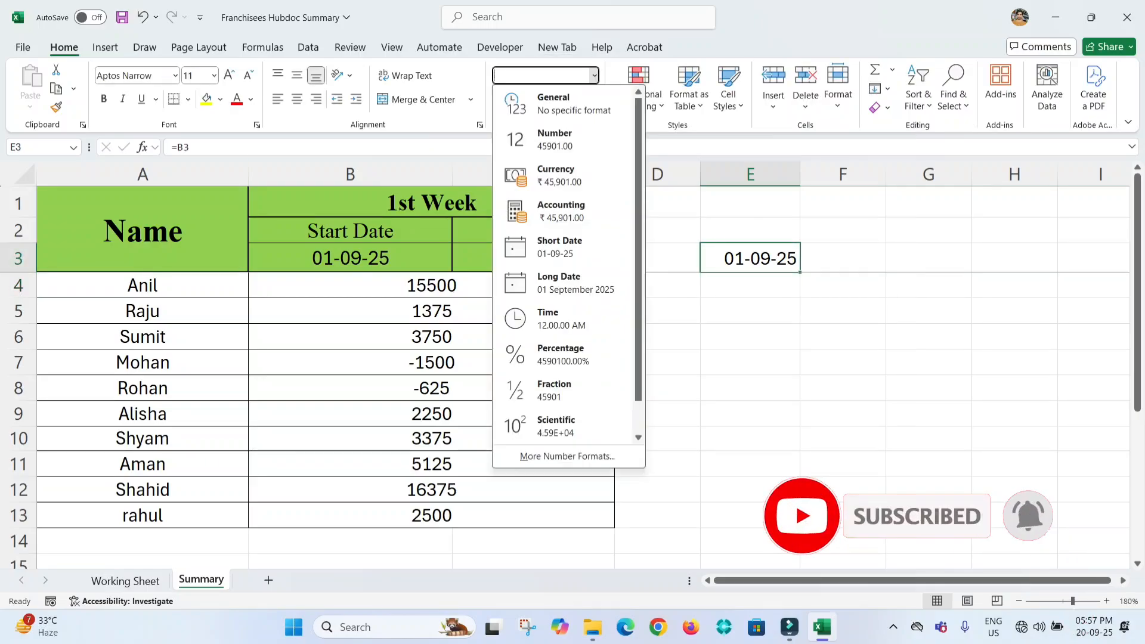
{"action": "left_click", "coordinate": [555, 139]}
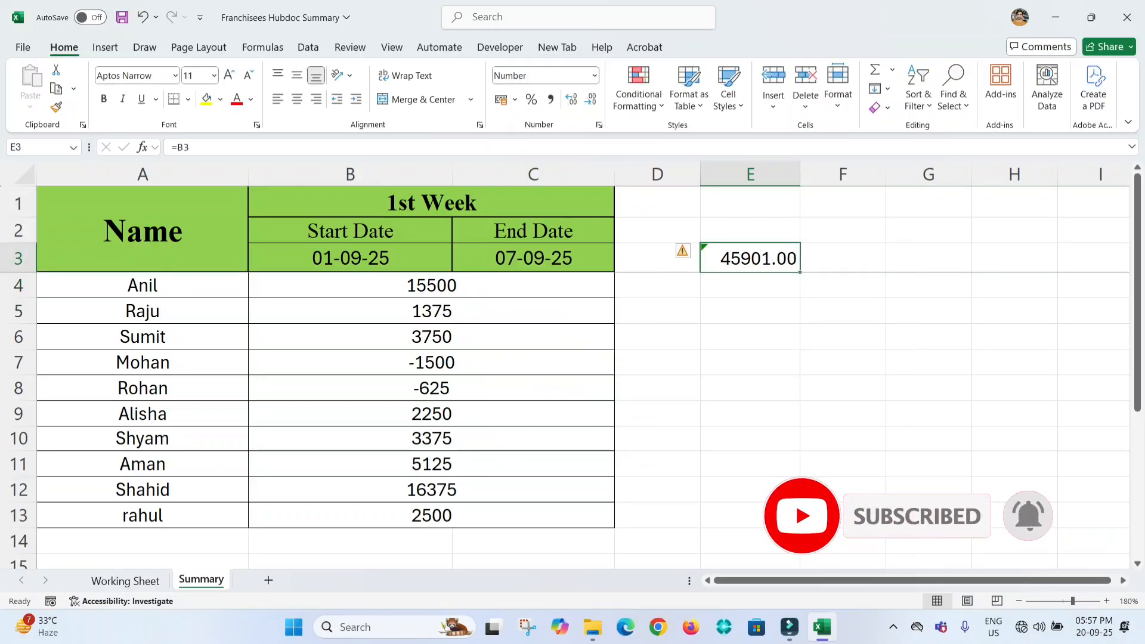
{"action": "left_click", "coordinate": [590, 99]}
{"action": "left_click", "coordinate": [590, 99]}
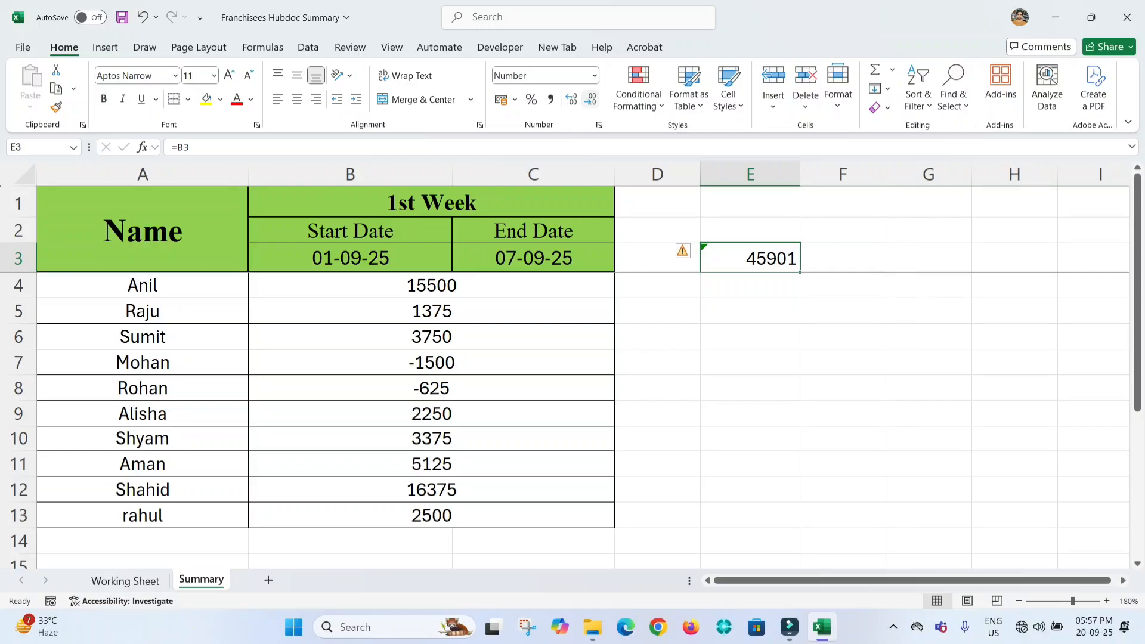
{"action": "left_click", "coordinate": [658, 414]}
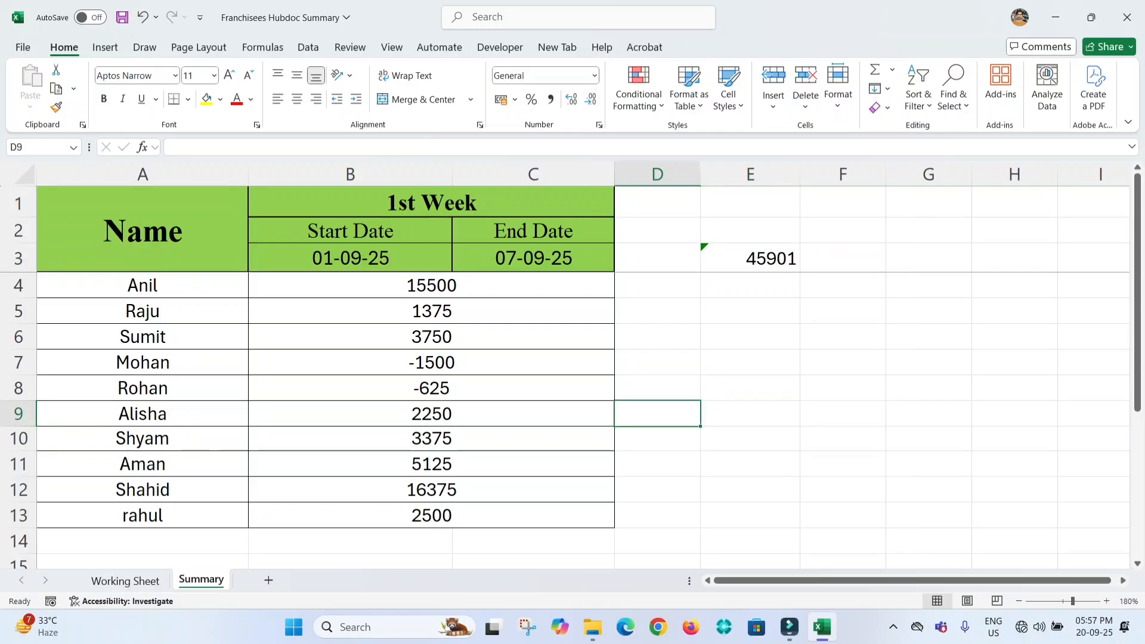
Step: Compare the serial value in E3 with the date criteria in B4's SUMIFS formula
{"action": "left_click", "coordinate": [751, 259]}
{"action": "left_click_drag", "start_coordinate": [431, 285], "coordinate": [431, 517]}
{"action": "left_click", "coordinate": [431, 286]}
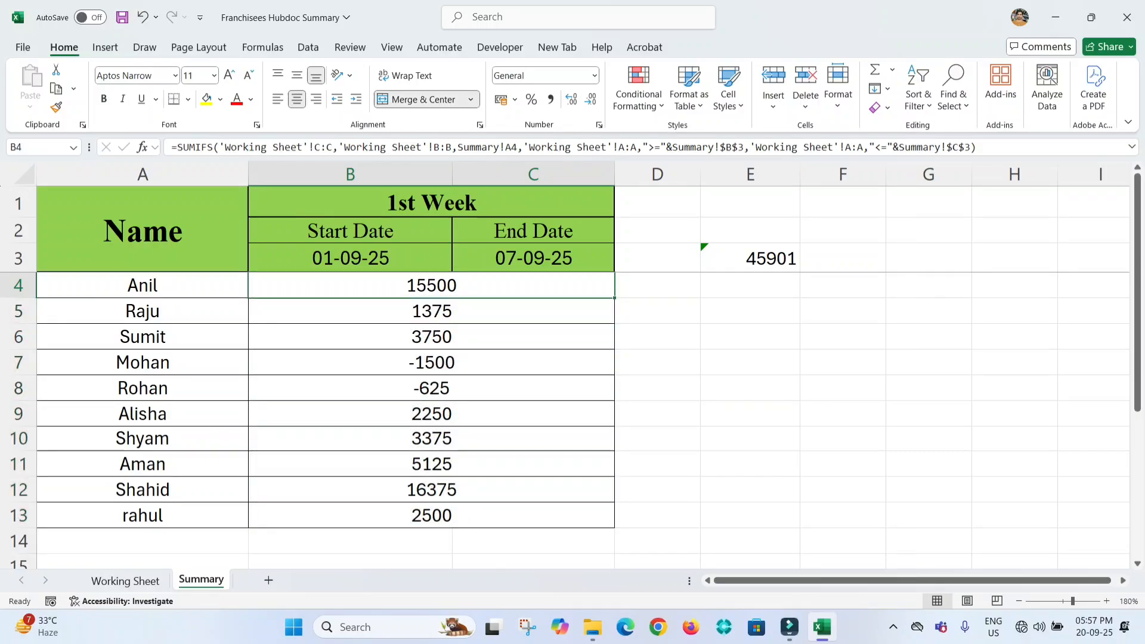
{"action": "left_click", "coordinate": [751, 258]}
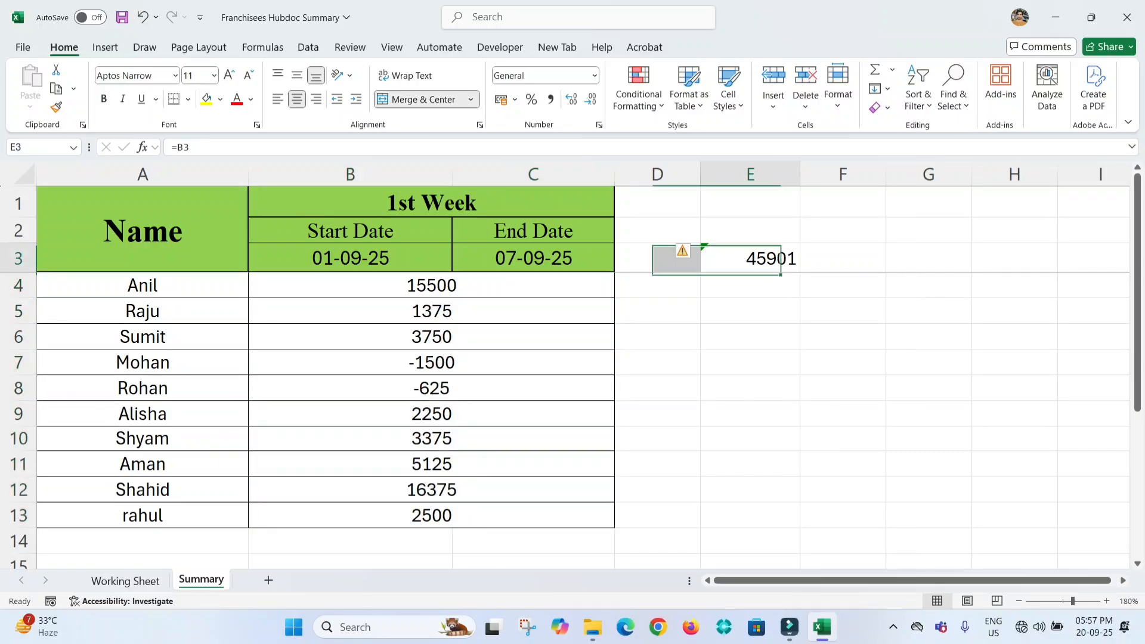
Step: Clear the SUMIFS formulas from the first-week column, from B4 down to row 13
{"action": "left_click", "coordinate": [432, 285]}
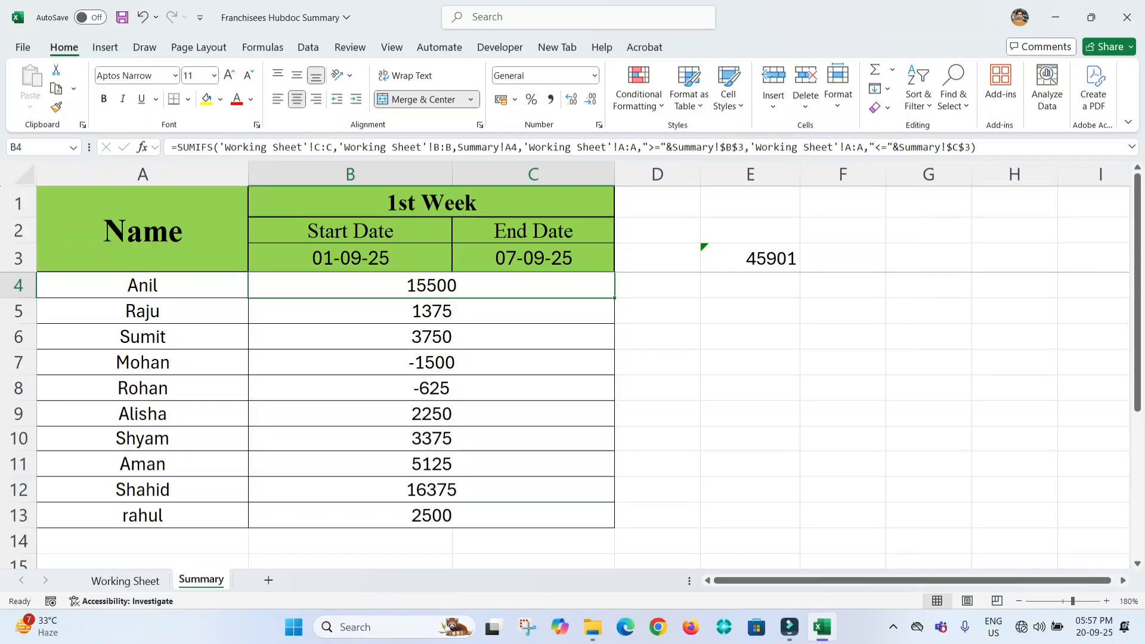
{"action": "key", "text": "Delete"}
{"action": "key", "text": "Down"}
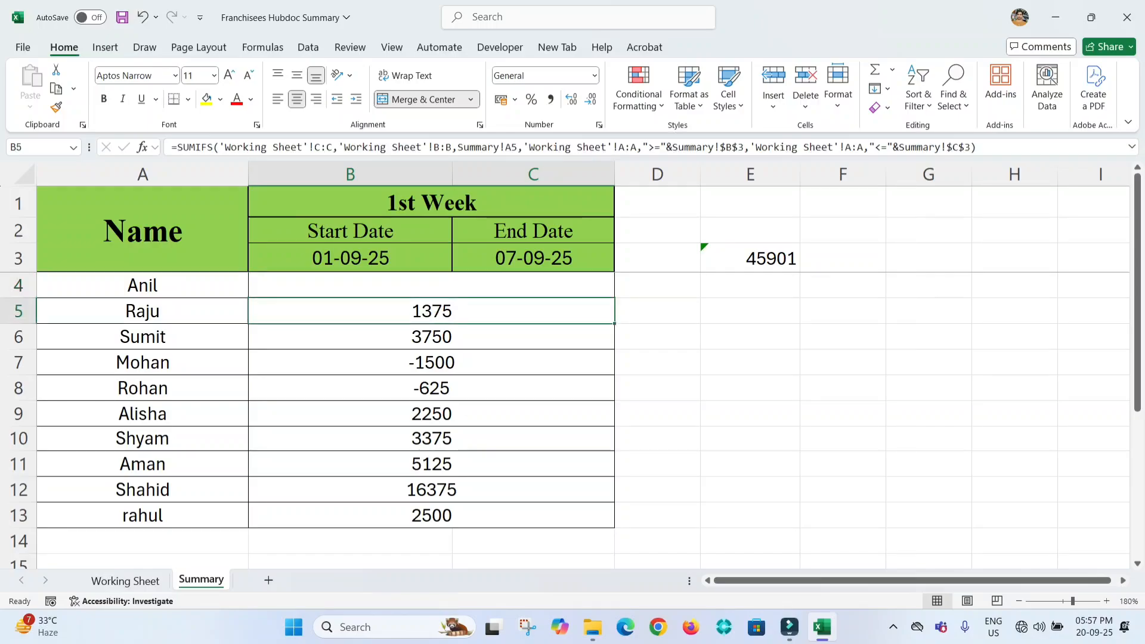
{"action": "key", "text": "Up"}
{"action": "key", "text": "Down"}
{"action": "key", "text": "ctrl+shift+Down"}
{"action": "key", "text": "Delete"}
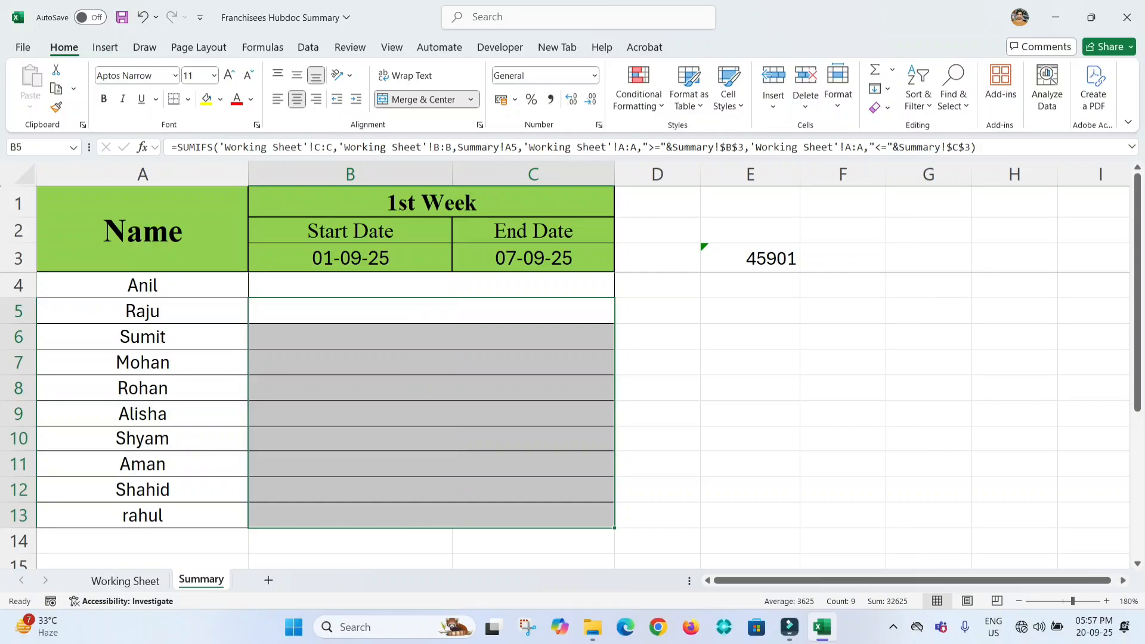
Step: Enter =">="&B3 in cell F4 to join the greater-or-equal operator with the start date
{"action": "left_click", "coordinate": [842, 285]}
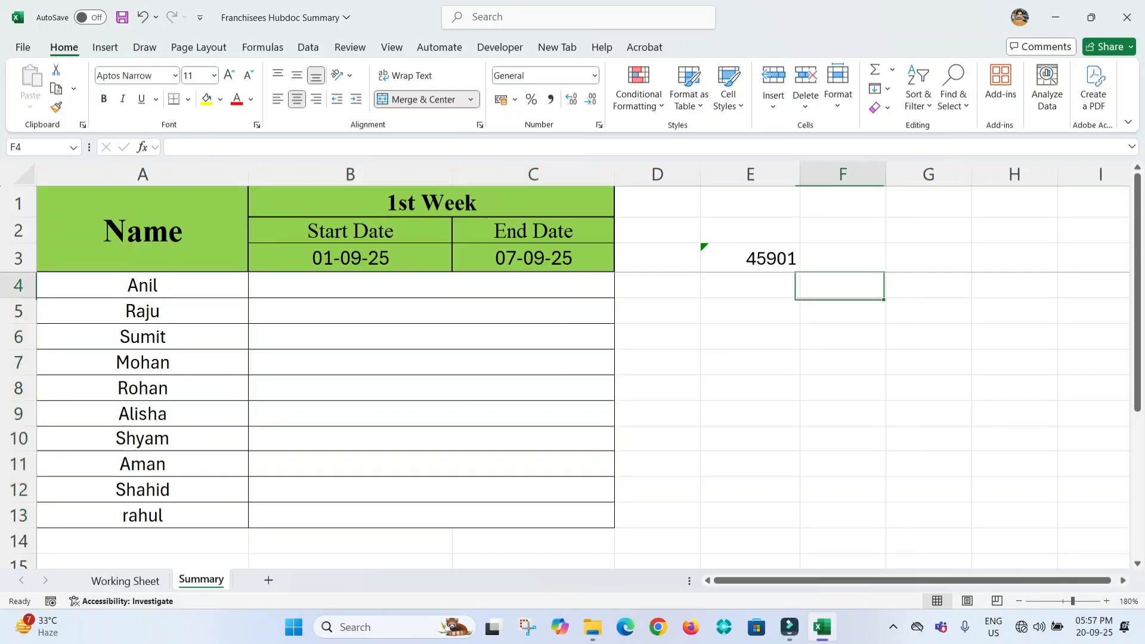
{"action": "type", "text": "+"}
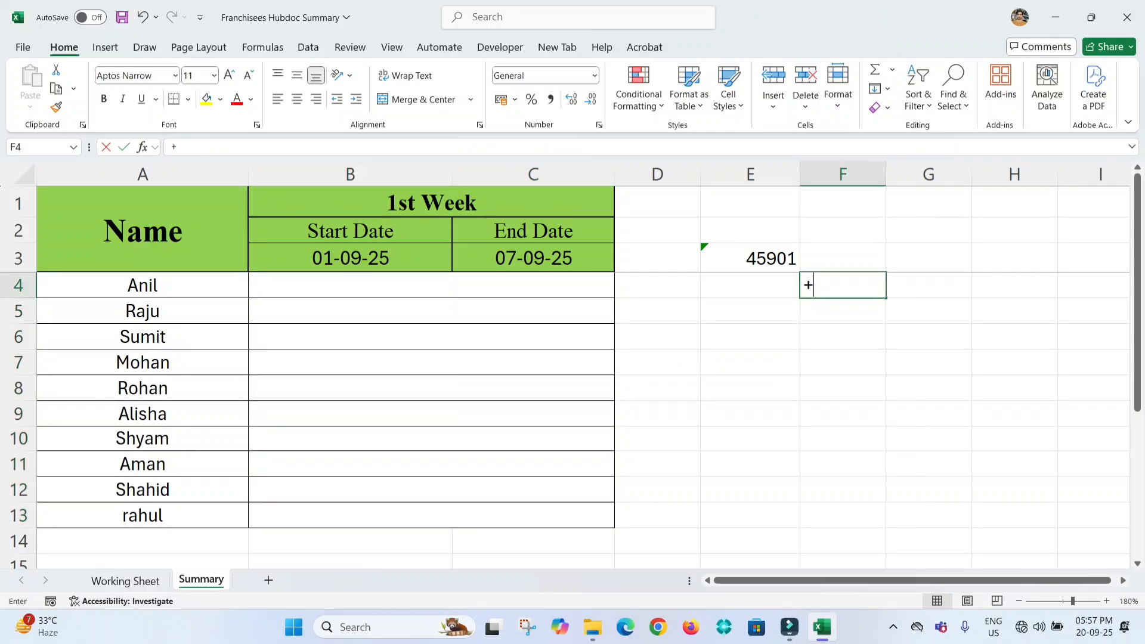
{"action": "key", "text": "BackSpace"}
{"action": "key", "text": "Escape"}
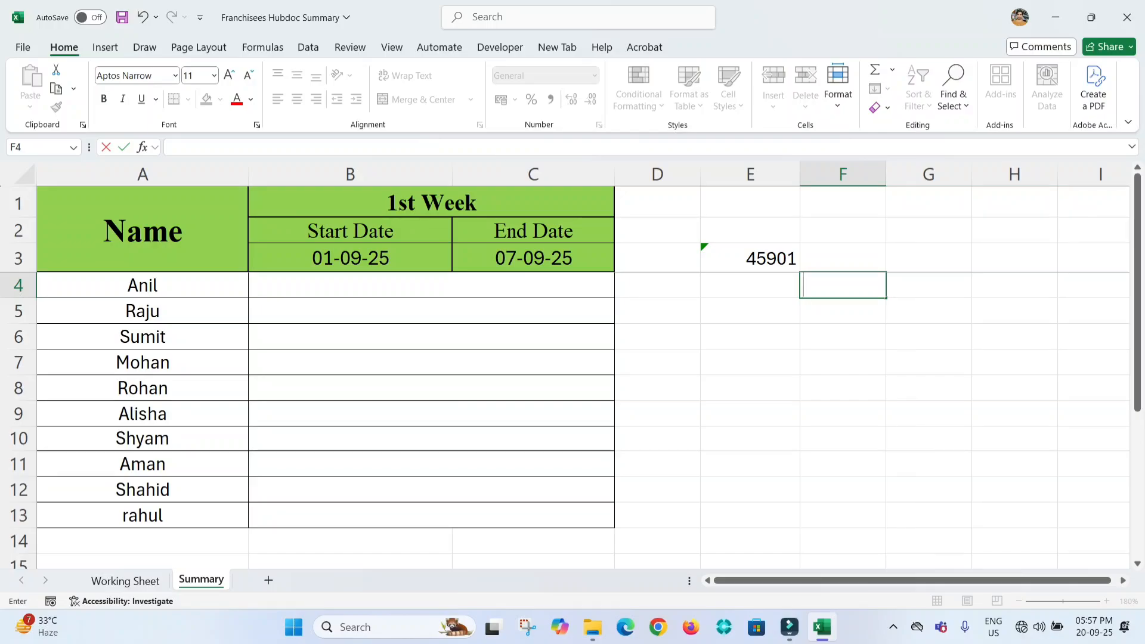
{"action": "type", "text": "="}
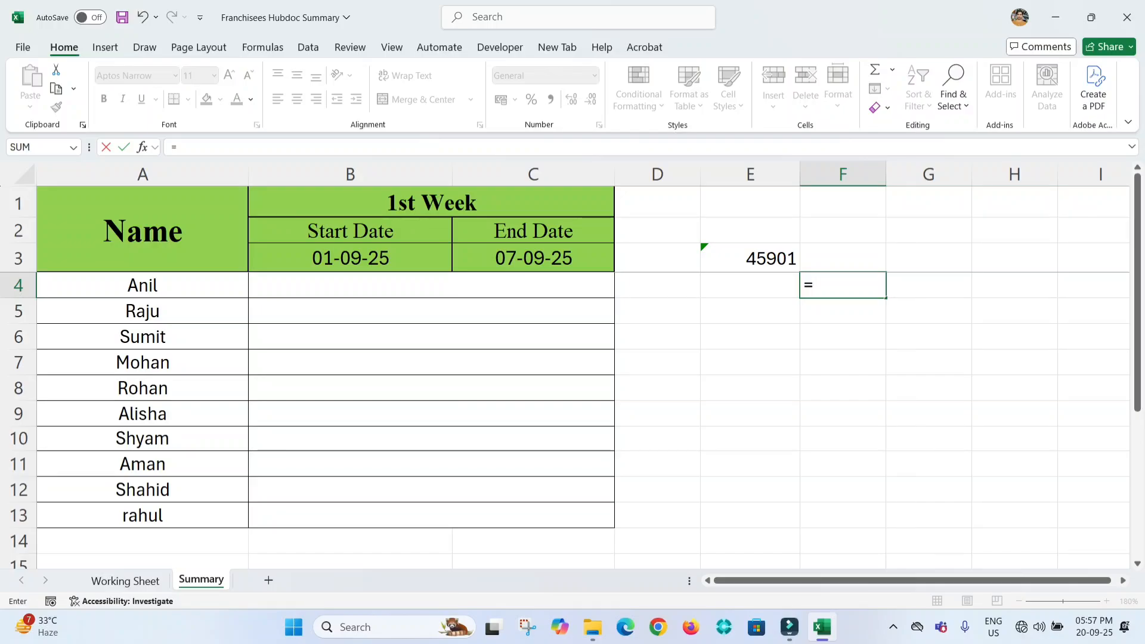
{"action": "type", "text": "\">=\"%"}
{"action": "key", "text": "BackSpace"}
{"action": "type", "text": "&"}
{"action": "left_click", "coordinate": [350, 258]}
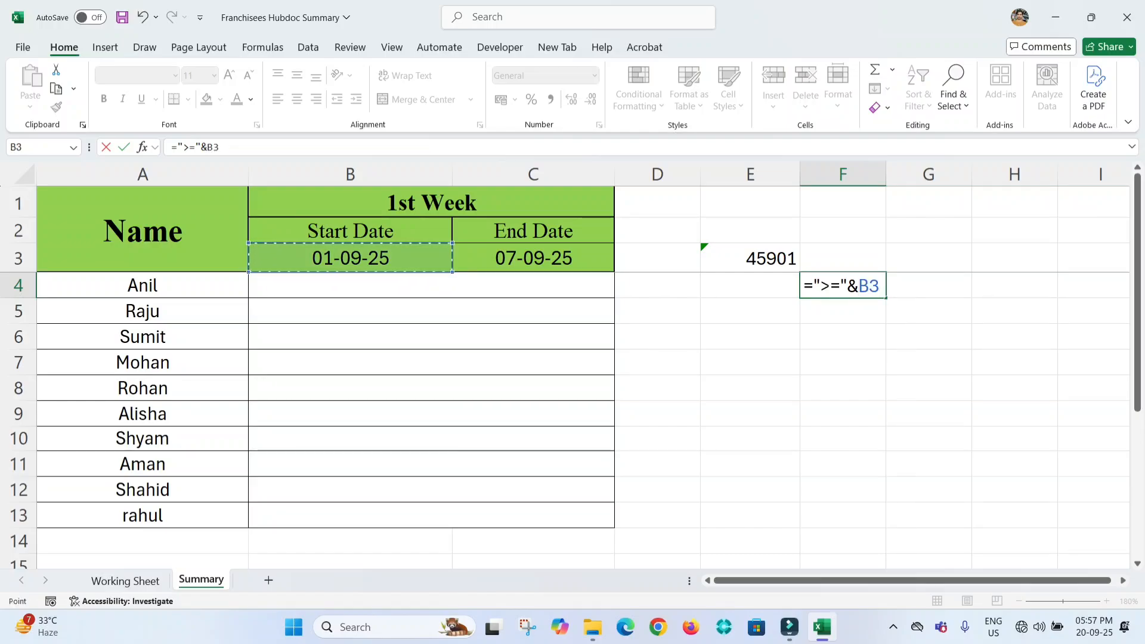
{"action": "key", "text": "Return"}
{"action": "left_click", "coordinate": [843, 285]}
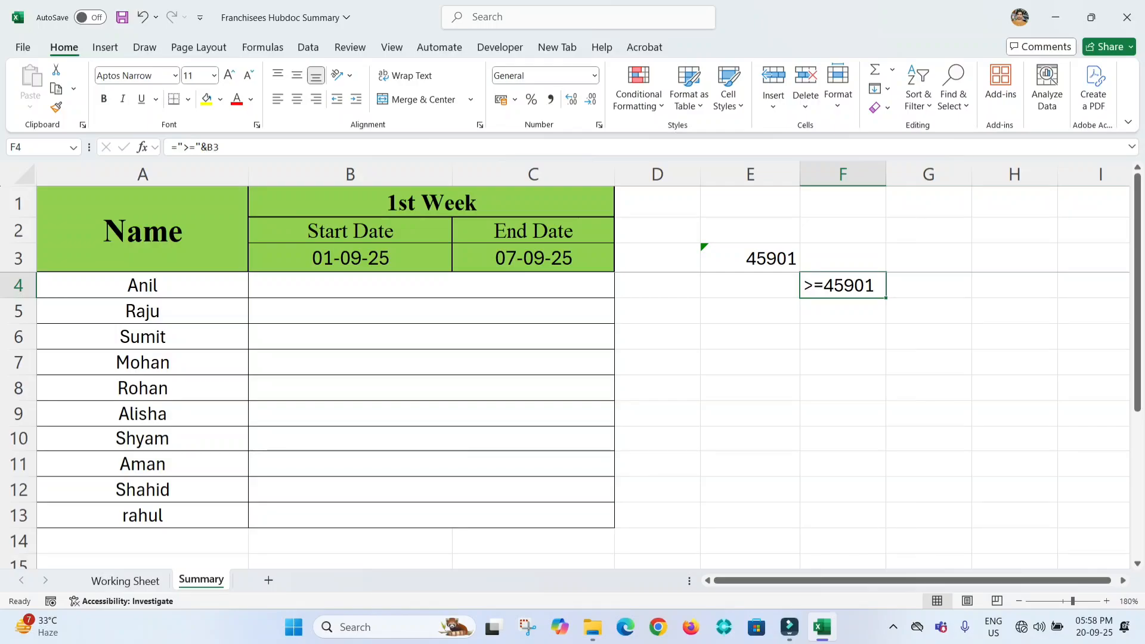
Step: Change F4's formula to =">="&TEXT(B3,"DD-MM-YY") and autofit column F to its content
{"action": "key", "text": "F2"}
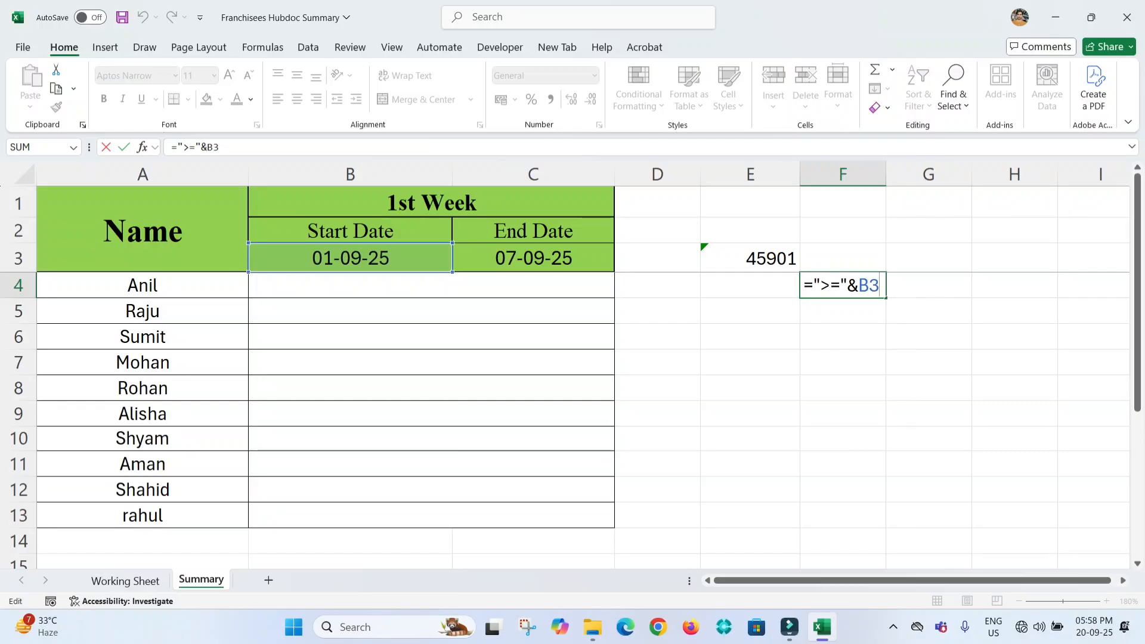
{"action": "type", "text": "text"}
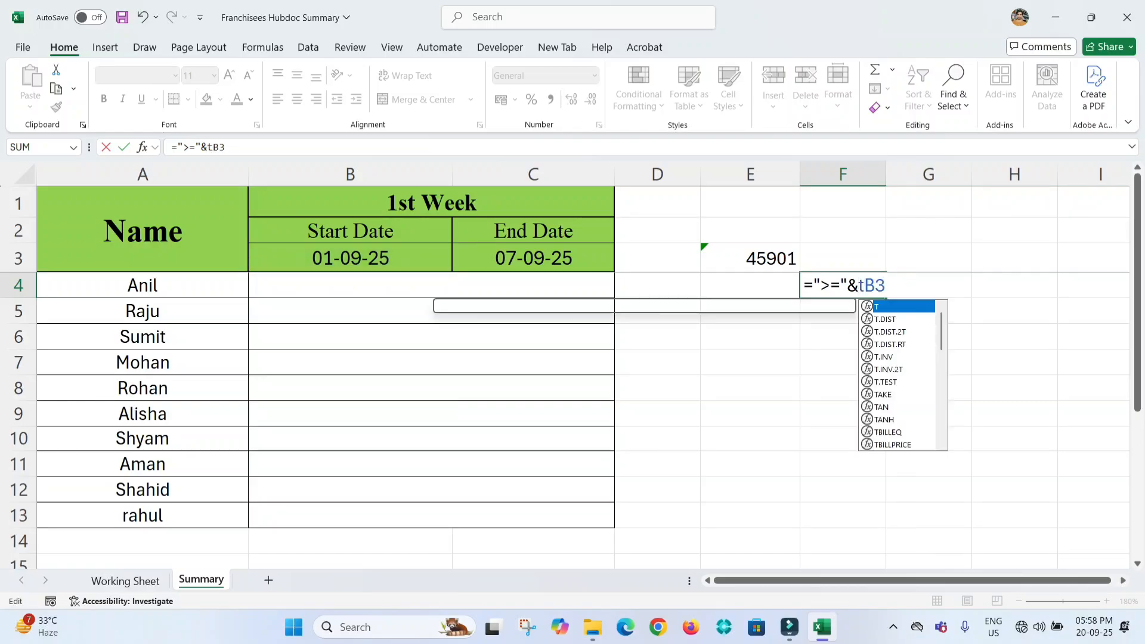
{"action": "key", "text": "Tab"}
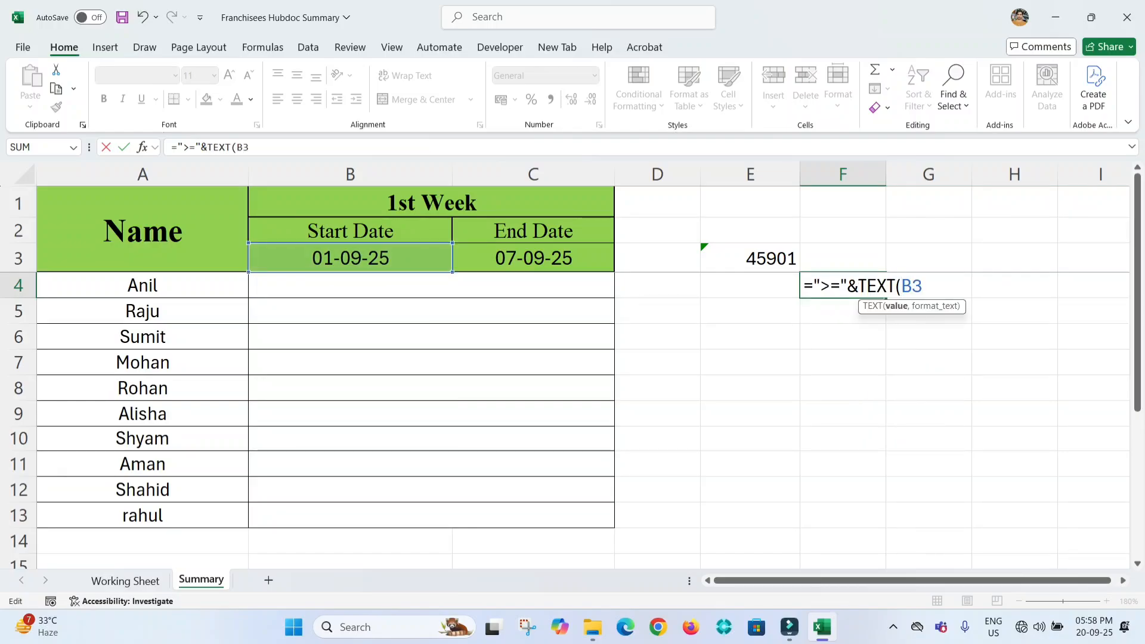
{"action": "type", "text": ","}
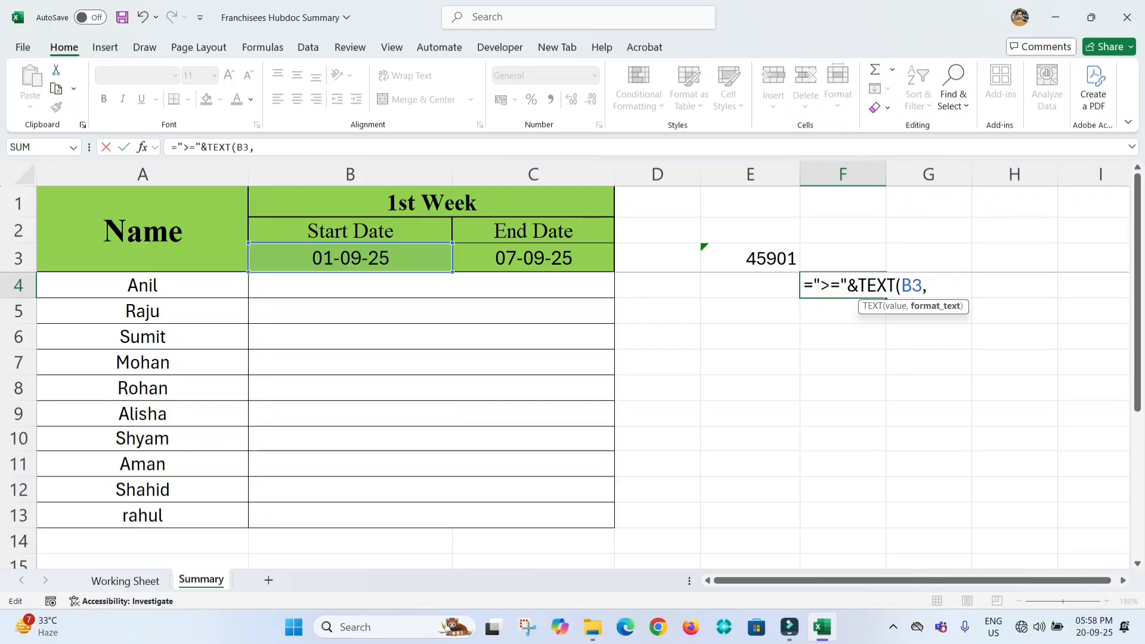
{"action": "type", "text": "\"DD-MM-"}
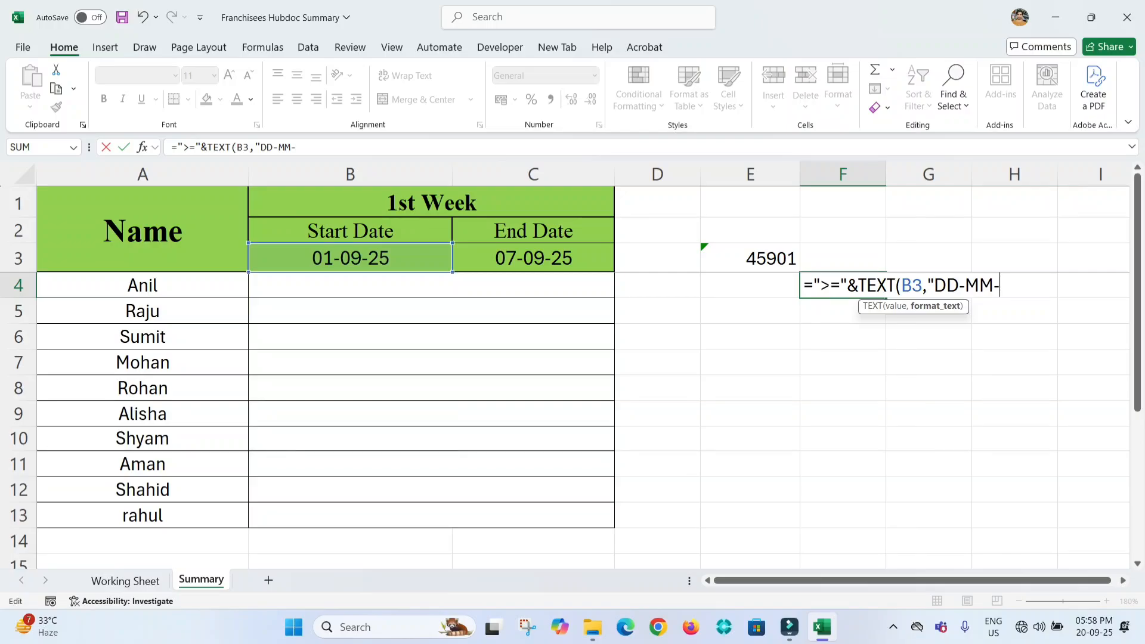
{"action": "type", "text": "YY\")"}
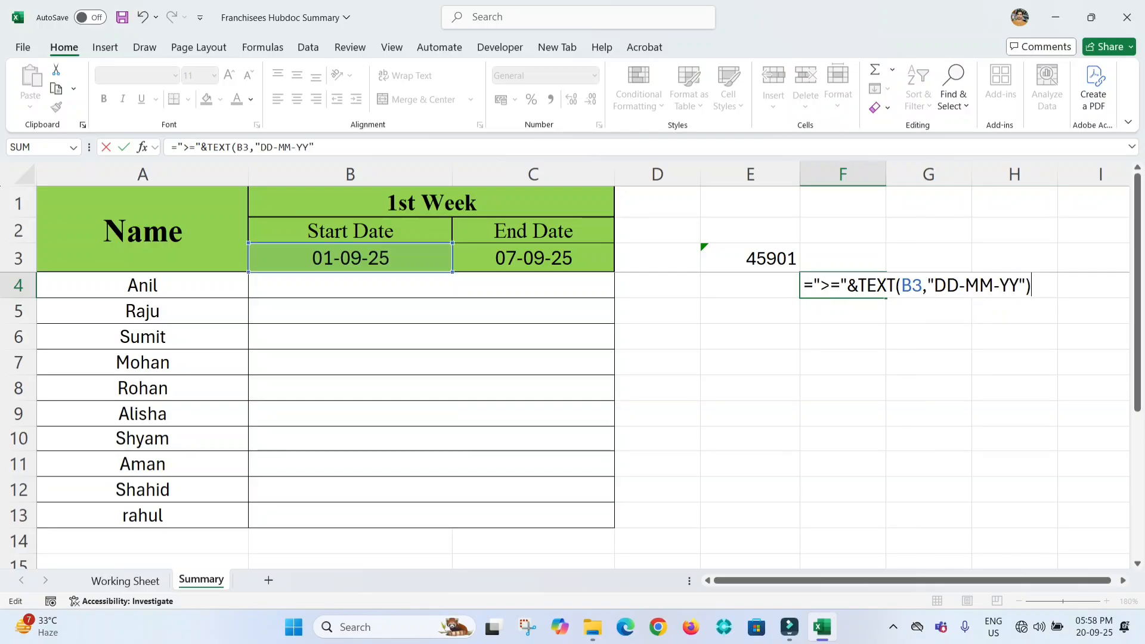
{"action": "key", "text": "Return"}
{"action": "left_click", "coordinate": [842, 286]}
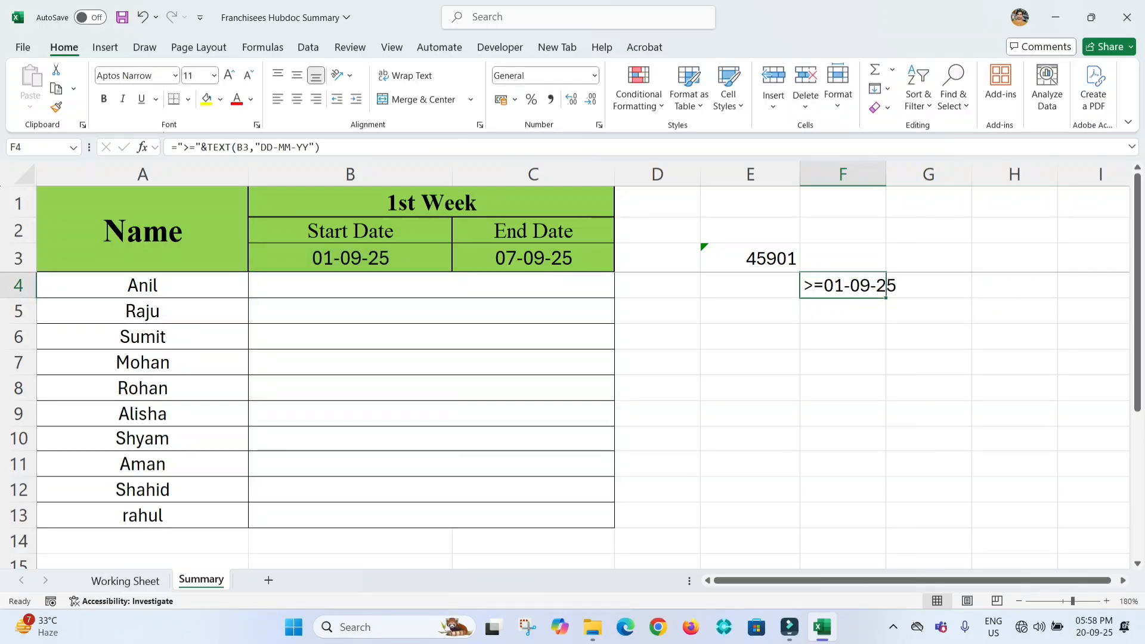
{"action": "double_click", "coordinate": [885, 175]}
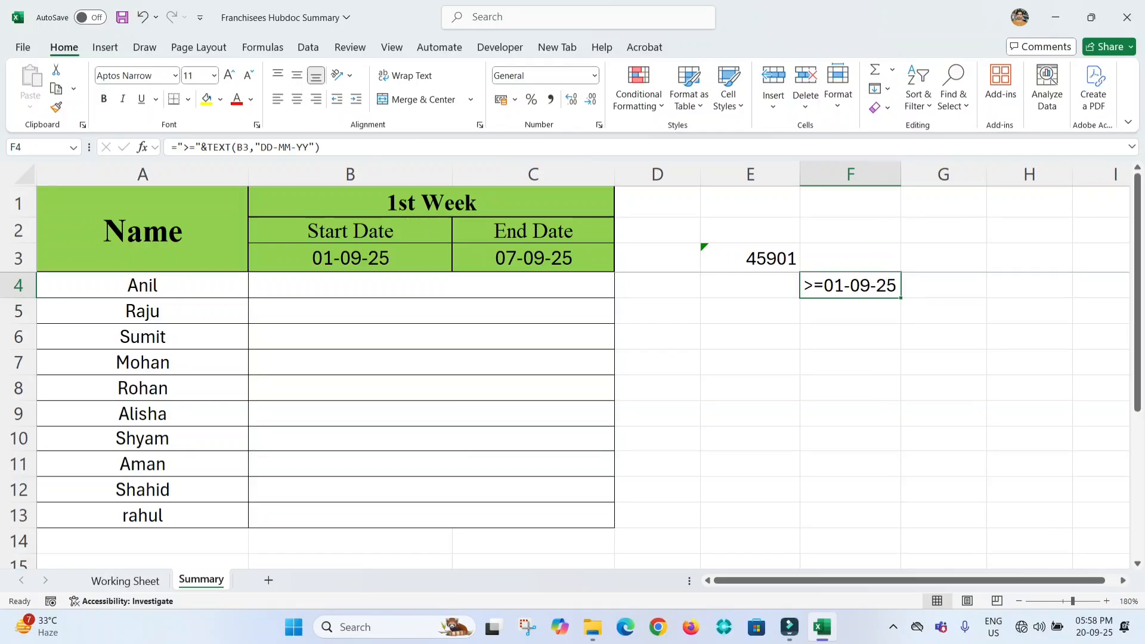
Step: Compare the serial-number reference in E3 with the TEXT-based criterion formula in F4
{"action": "left_click", "coordinate": [430, 286]}
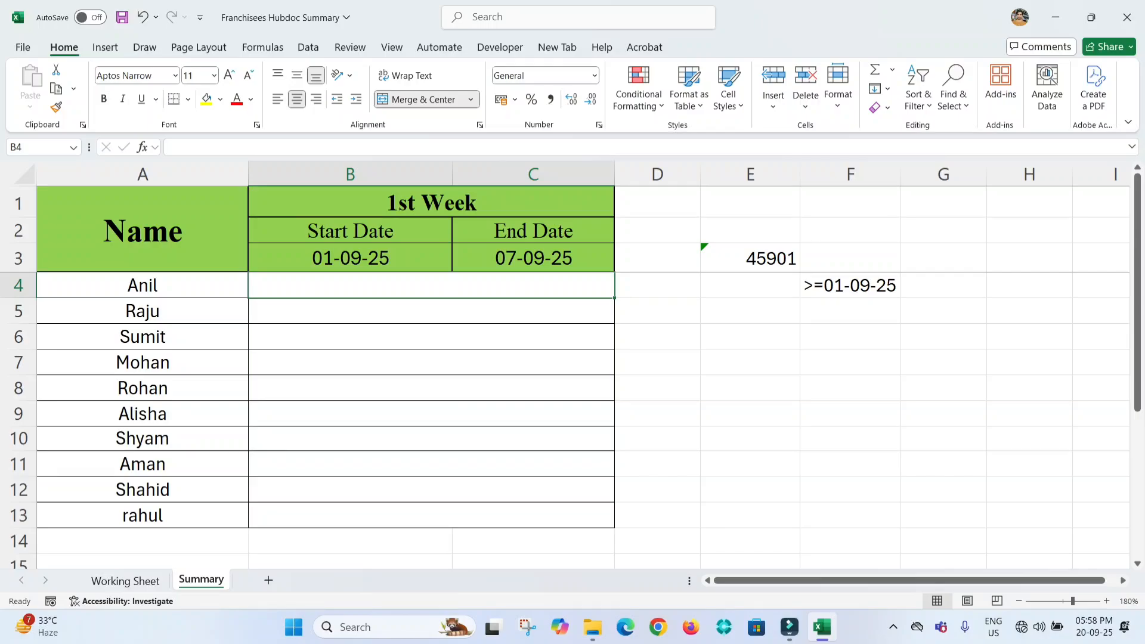
{"action": "left_click", "coordinate": [750, 258]}
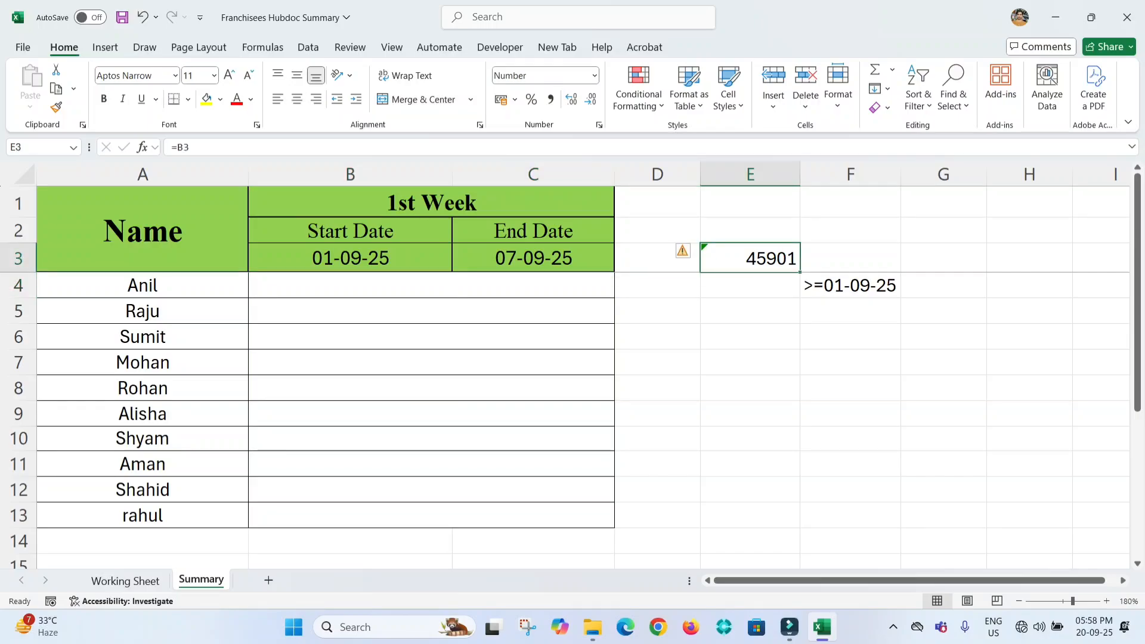
{"action": "left_click", "coordinate": [851, 285]}
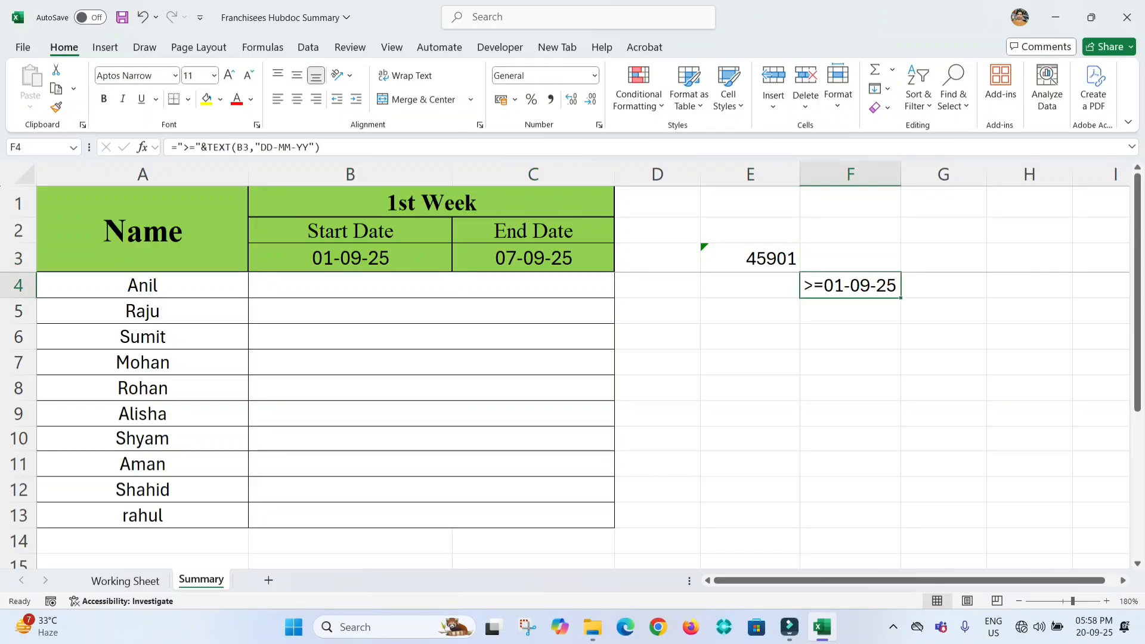
{"action": "key", "text": "F2"}
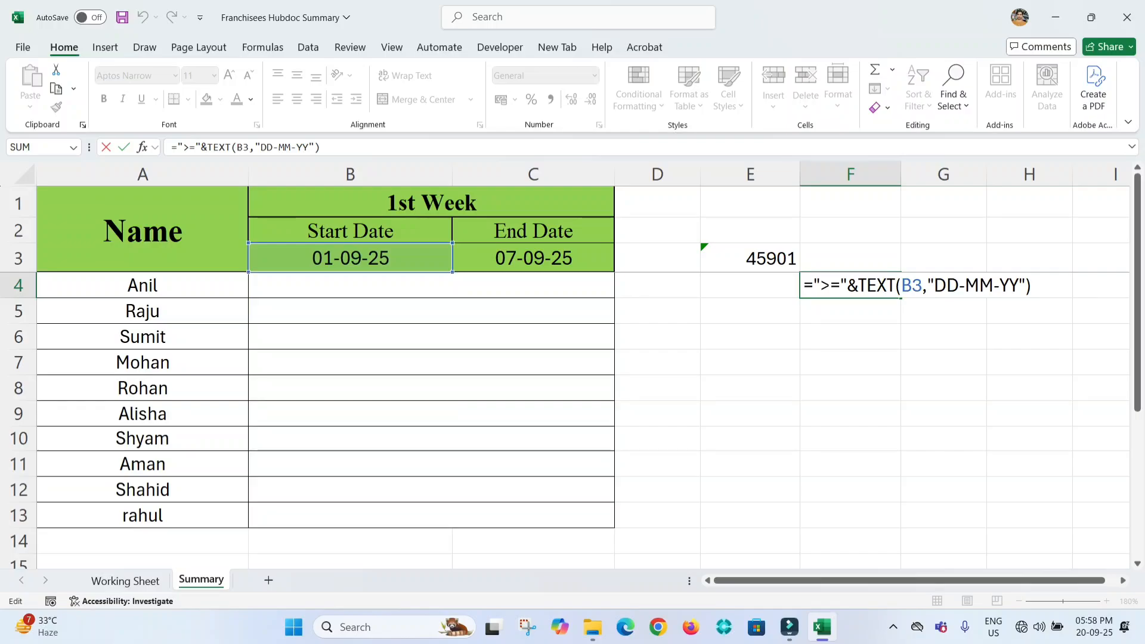
{"action": "key", "text": "Escape"}
{"action": "key", "text": "F2"}
{"action": "key", "text": "ctrl+Return"}
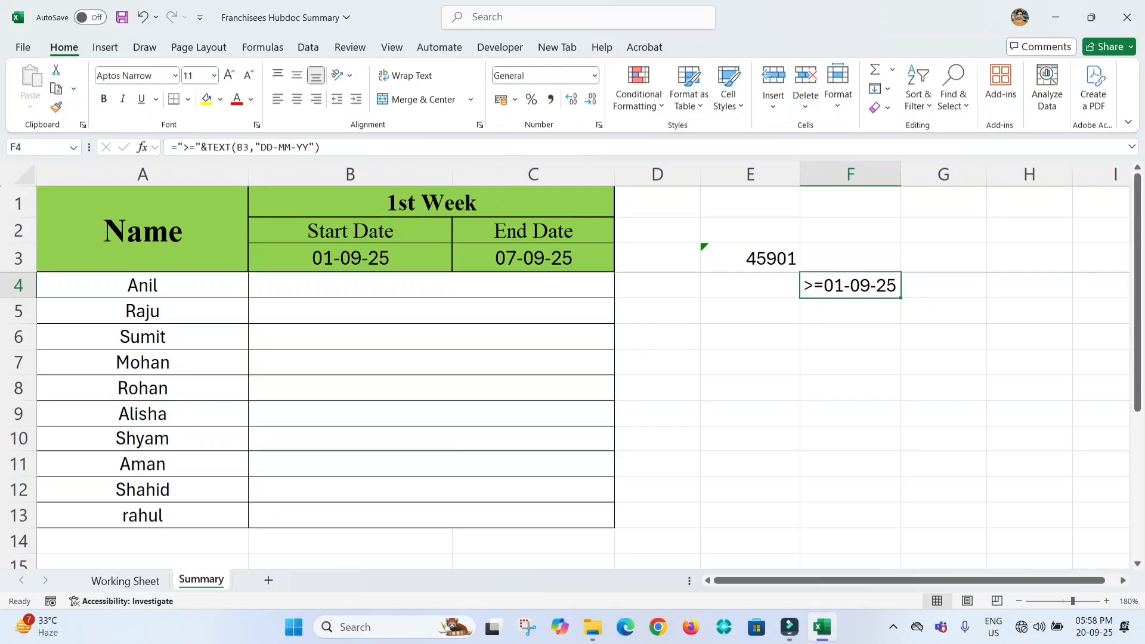
Step: Begin a SUMIFS formula in B4 with the Working Sheet's Amount column C:C as the sum range
{"action": "left_click", "coordinate": [431, 286]}
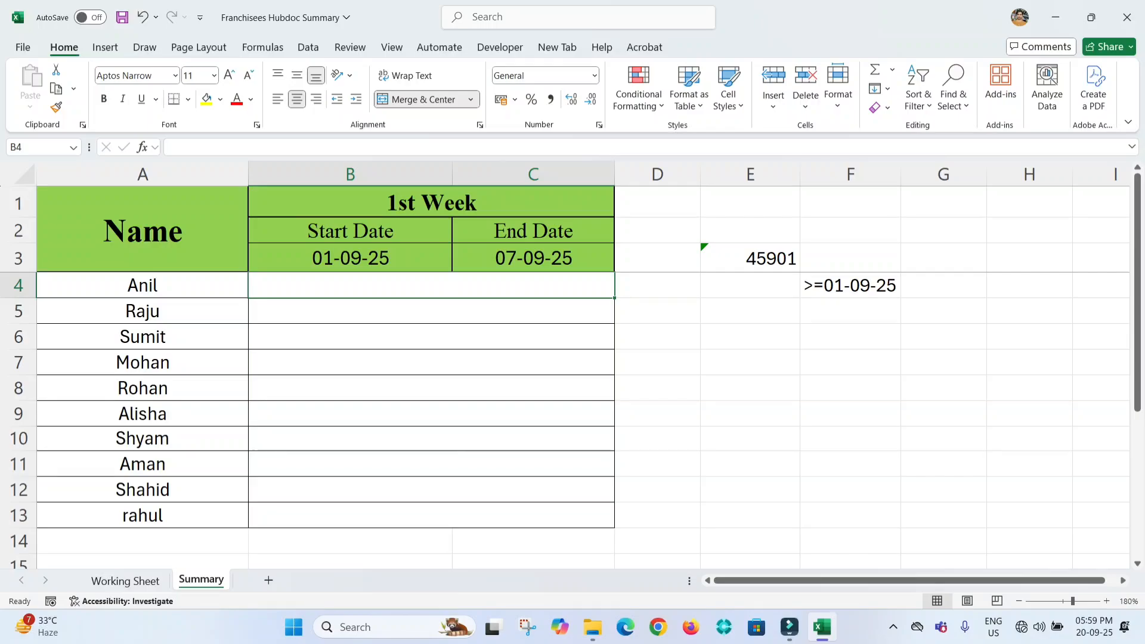
{"action": "type", "text": "=sumi"}
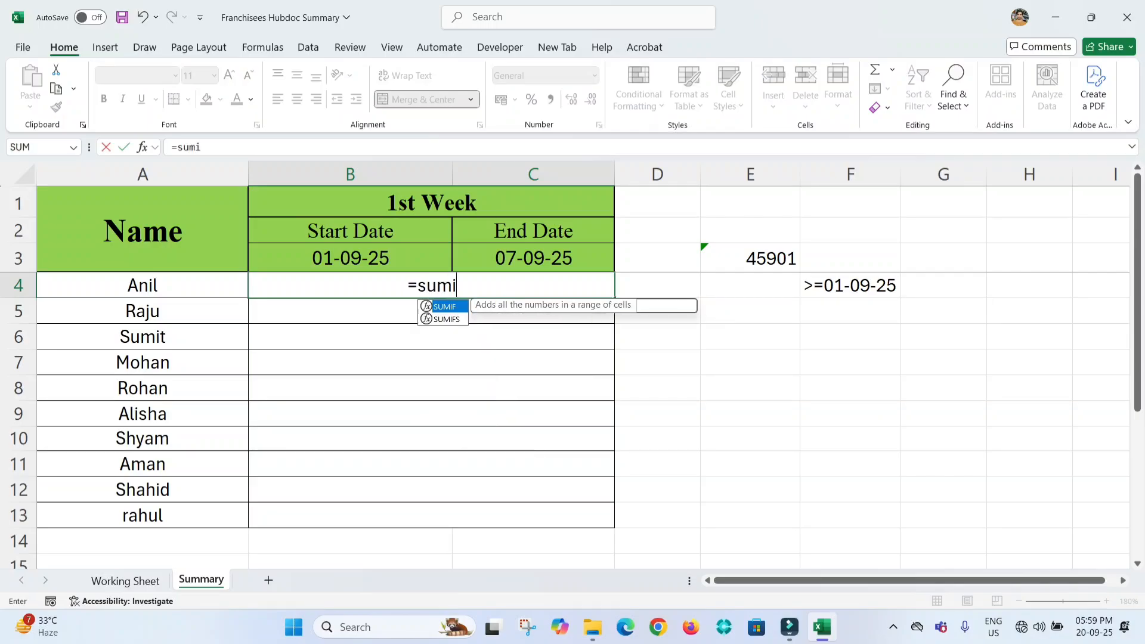
{"action": "key", "text": "Down"}
{"action": "key", "text": "Tab"}
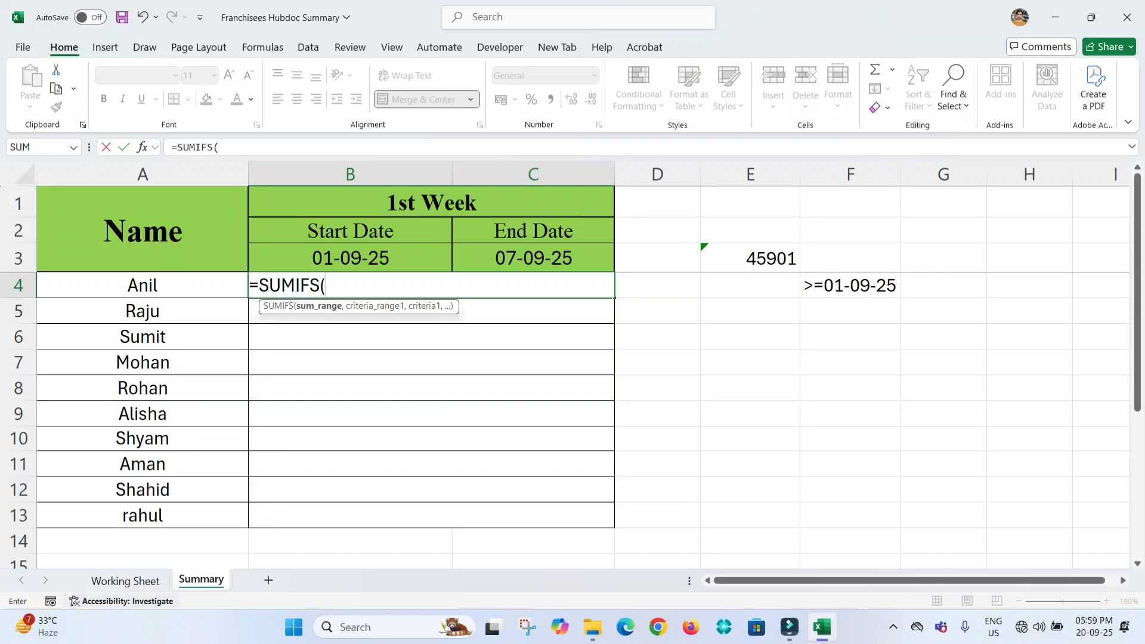
{"action": "left_click", "coordinate": [125, 580]}
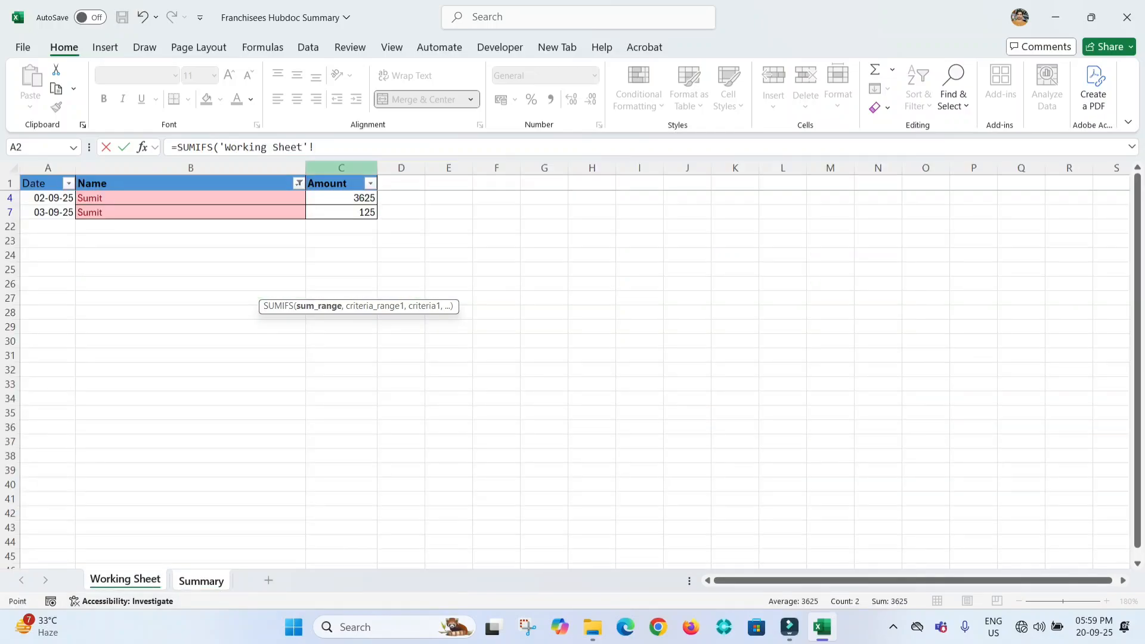
{"action": "left_click", "coordinate": [341, 169]}
{"action": "type", "text": ","}
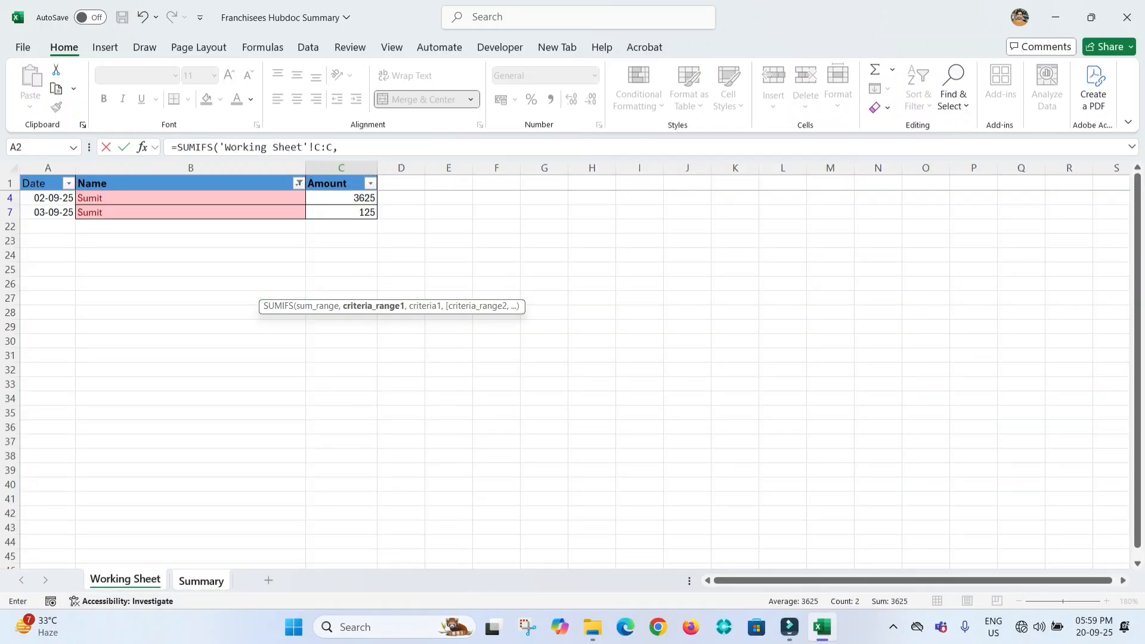
Step: Add the Working Sheet's Name column B:B as the first criteria range, with Summary!A4 as its criterion
{"action": "left_click", "coordinate": [191, 169]}
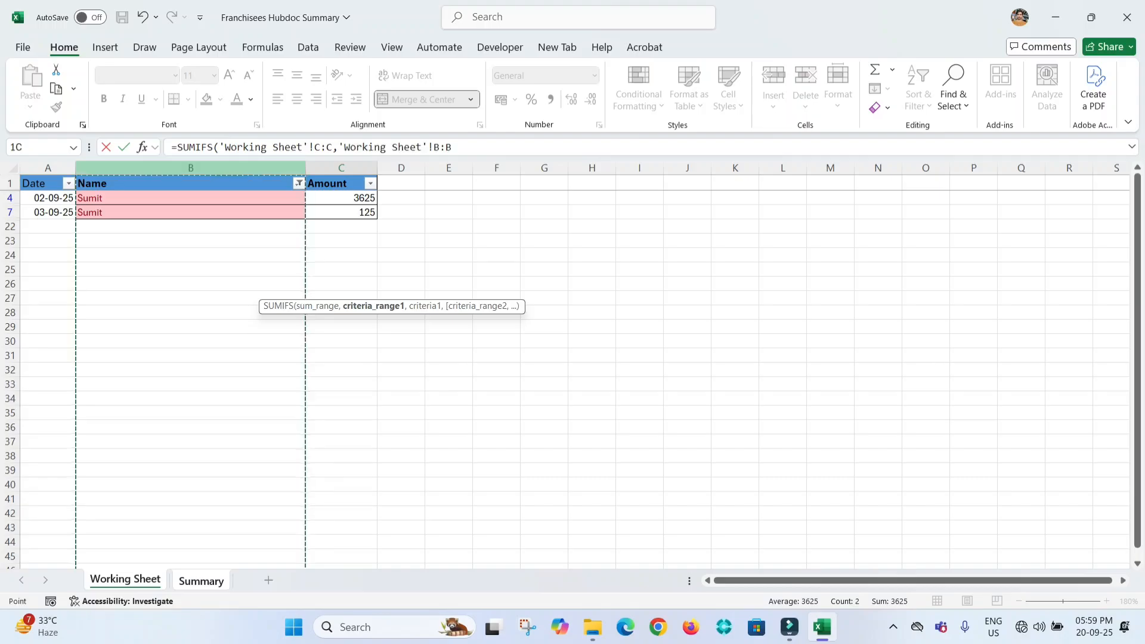
{"action": "type", "text": ","}
{"action": "key", "text": "ctrl+Page_Down"}
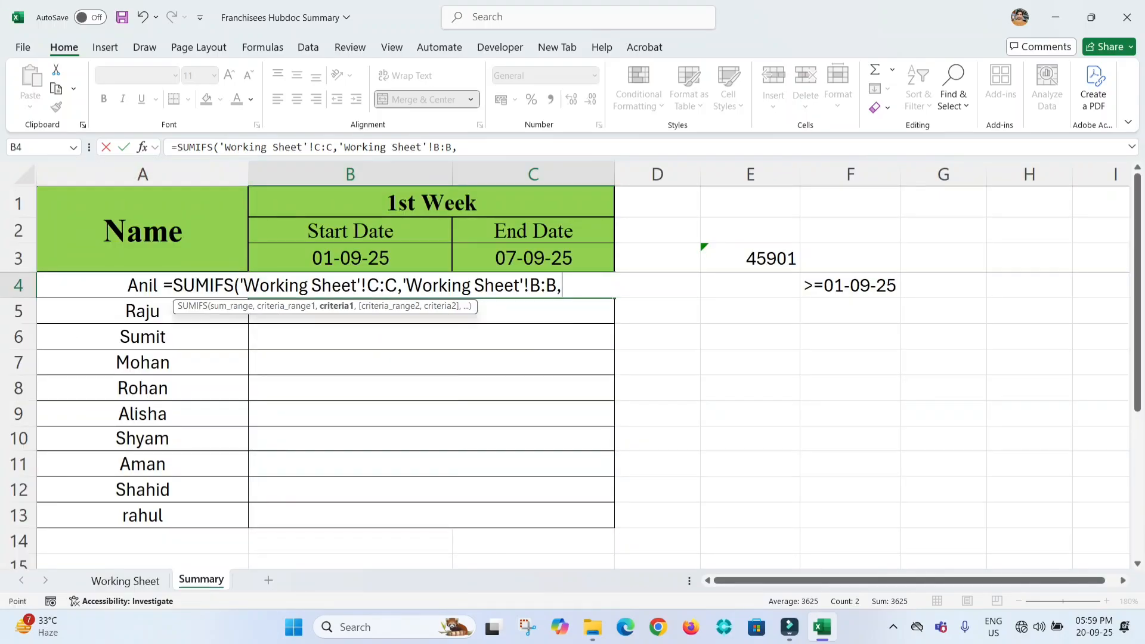
{"action": "left_click", "coordinate": [119, 286]}
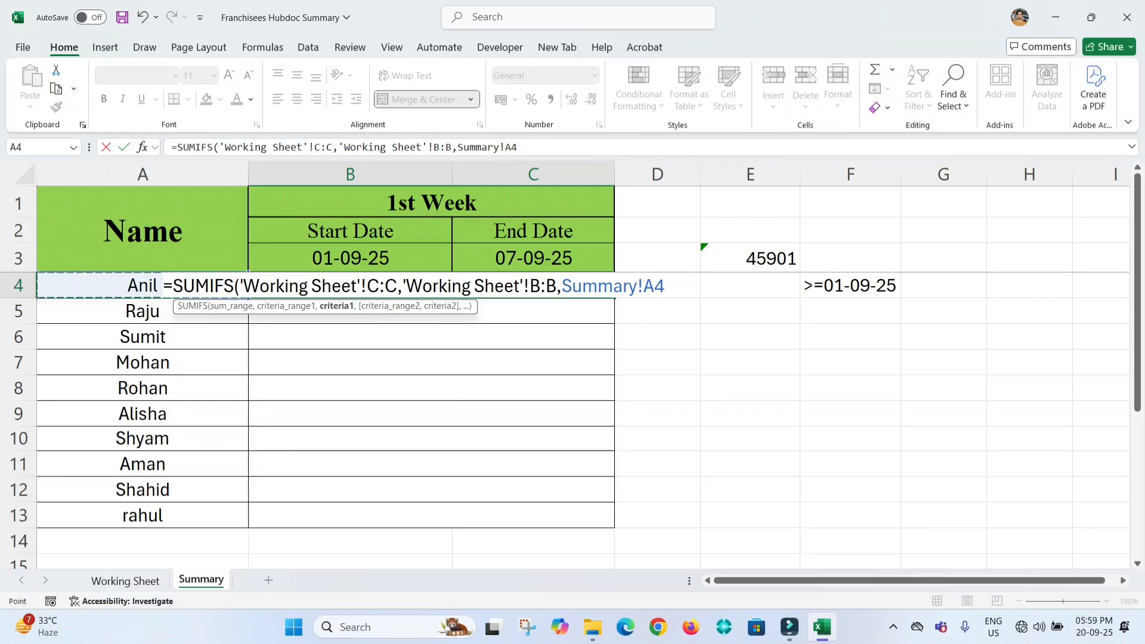
{"action": "type", "text": ","}
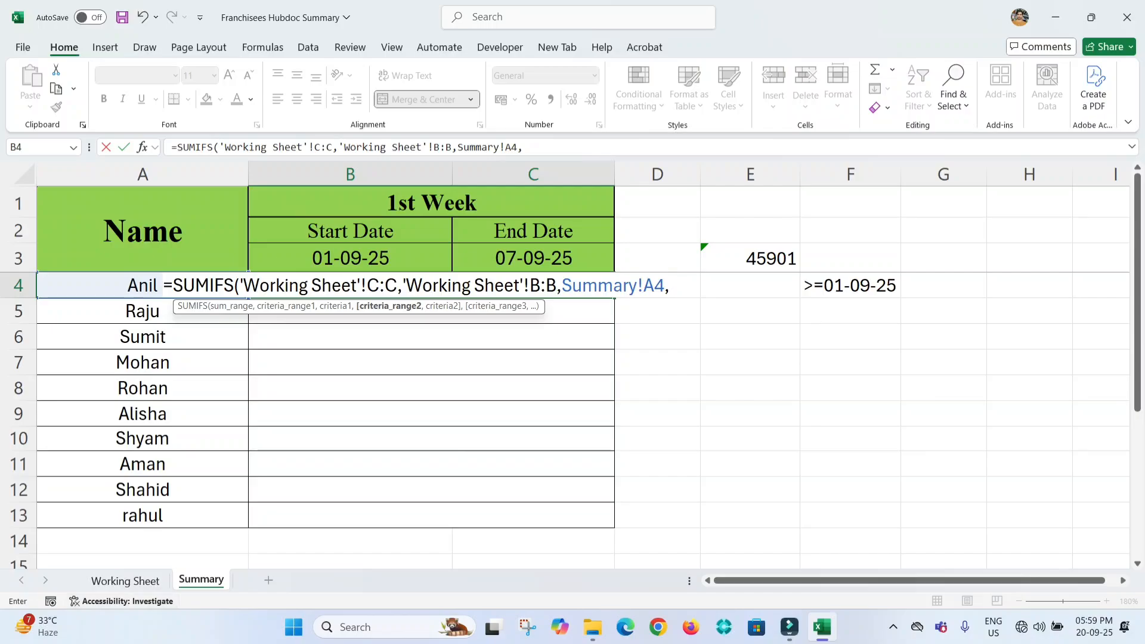
Step: Add the Working Sheet's Date column A:A as the second criteria range and begin its criterion with ">="&
{"action": "key", "text": "ctrl+Page_Up"}
{"action": "key", "text": "ctrl+space"}
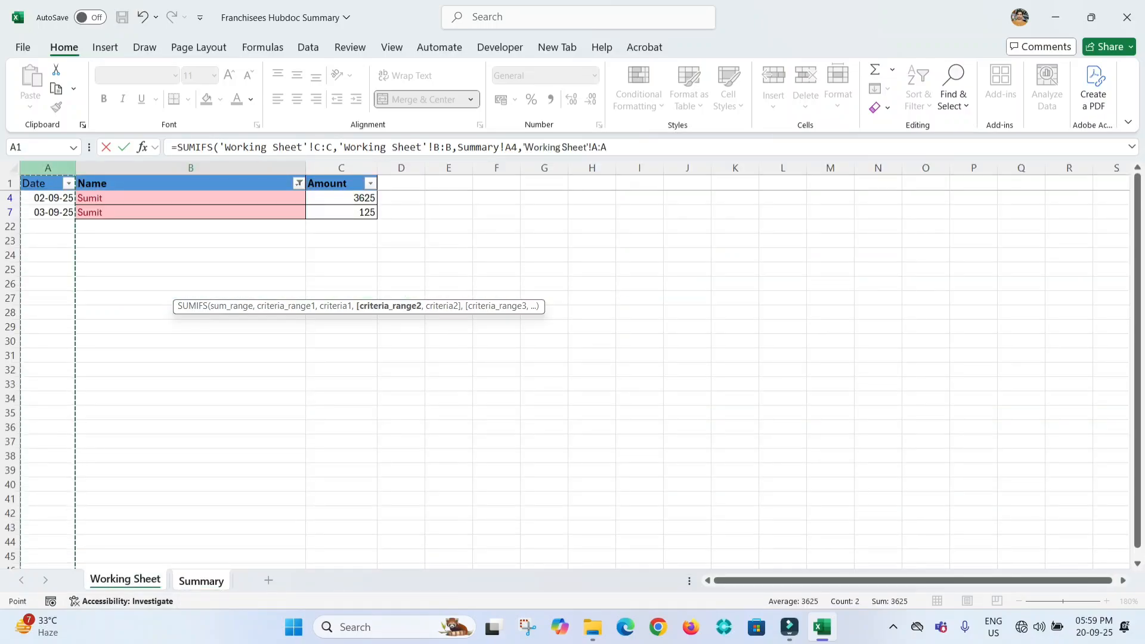
{"action": "type", "text": ","}
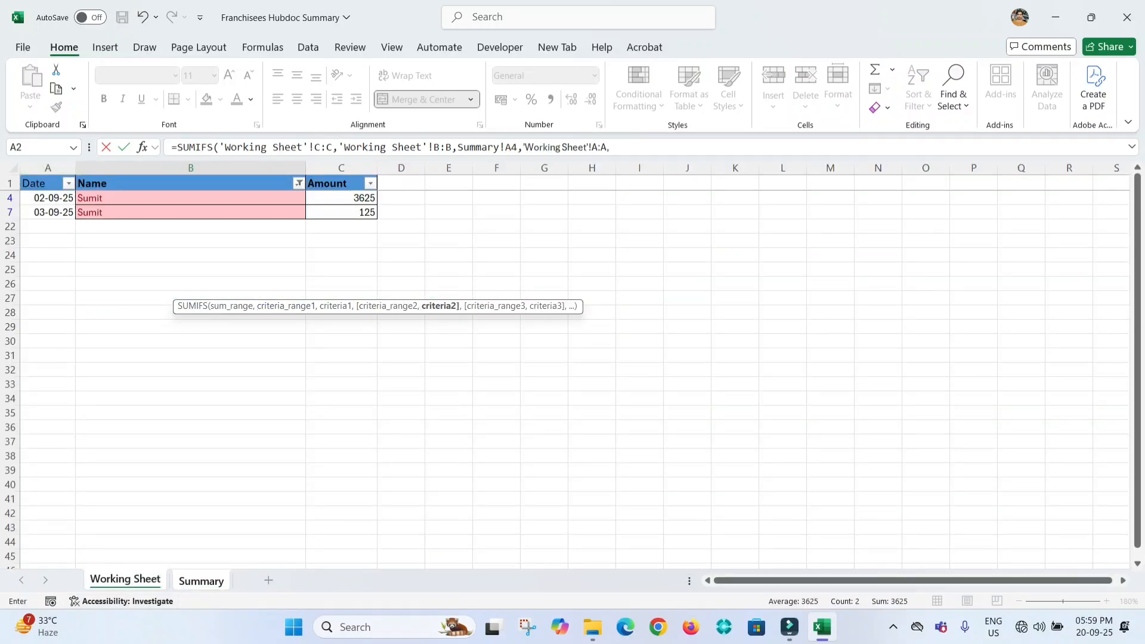
{"action": "key", "text": "ctrl+Page_Down"}
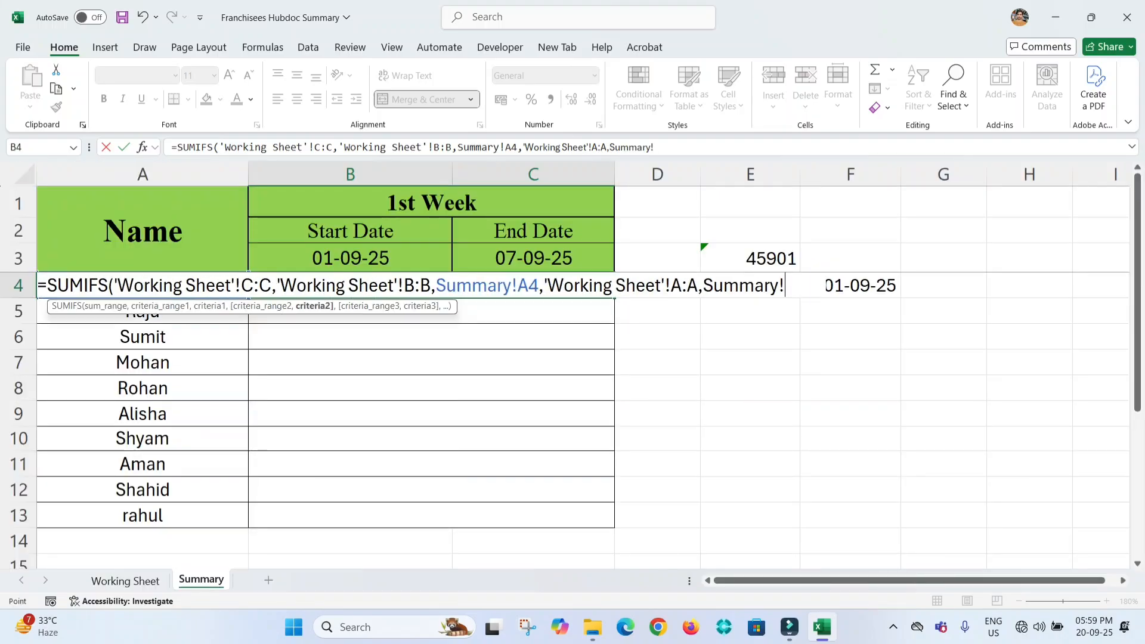
{"action": "key", "text": "BackSpace"}
{"action": "key", "text": "BackSpace"}
{"action": "key", "text": "BackSpace"}
{"action": "key", "text": "BackSpace"}
{"action": "key", "text": "BackSpace"}
{"action": "key", "text": "BackSpace"}
{"action": "key", "text": "BackSpace"}
{"action": "key", "text": "BackSpace"}
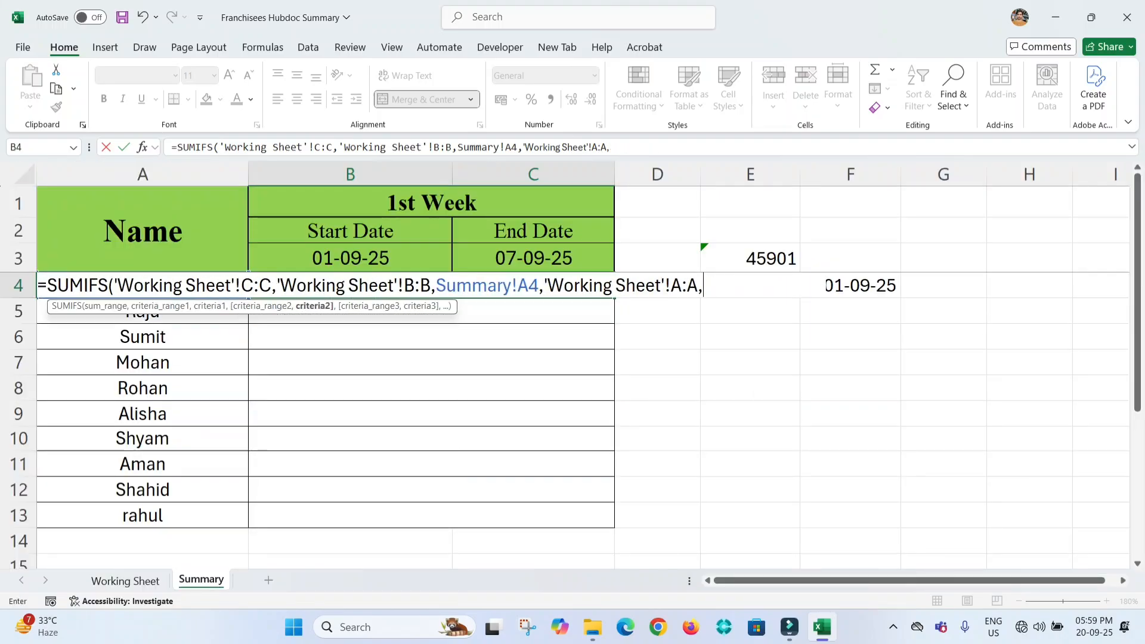
{"action": "type", "text": "\">=\"&"}
{"action": "key", "text": "Up"}
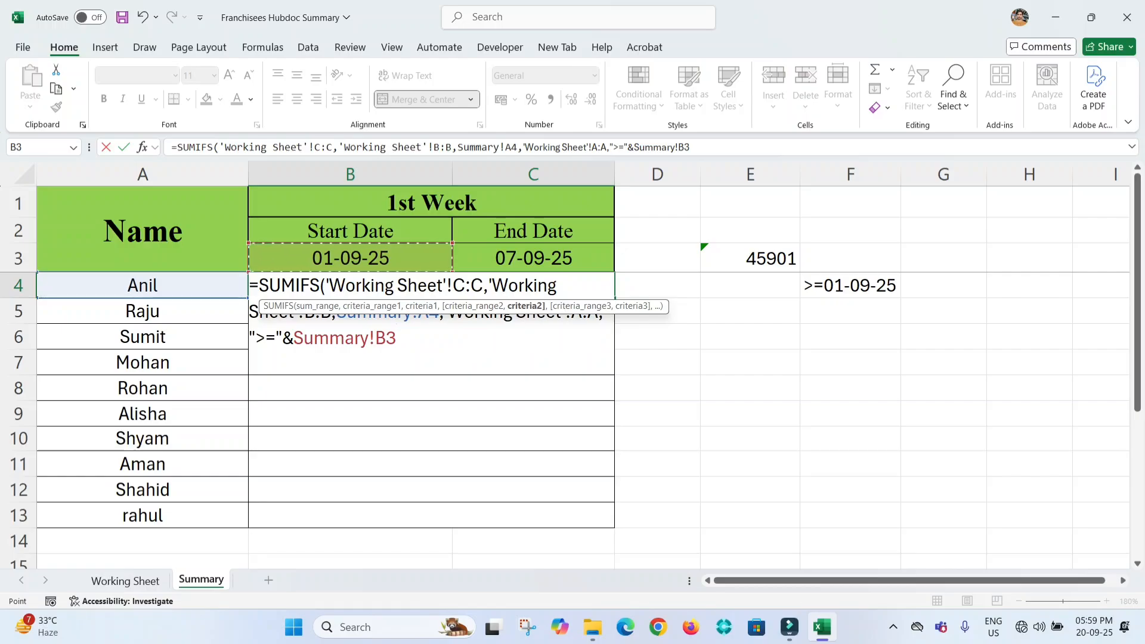
{"action": "key", "text": "BackSpace"}
{"action": "key", "text": "BackSpace"}
{"action": "key", "text": "BackSpace"}
{"action": "key", "text": "BackSpace"}
{"action": "key", "text": "BackSpace"}
{"action": "key", "text": "BackSpace"}
{"action": "key", "text": "BackSpace"}
{"action": "key", "text": "BackSpace"}
{"action": "key", "text": "BackSpace"}
{"action": "key", "text": "BackSpace"}
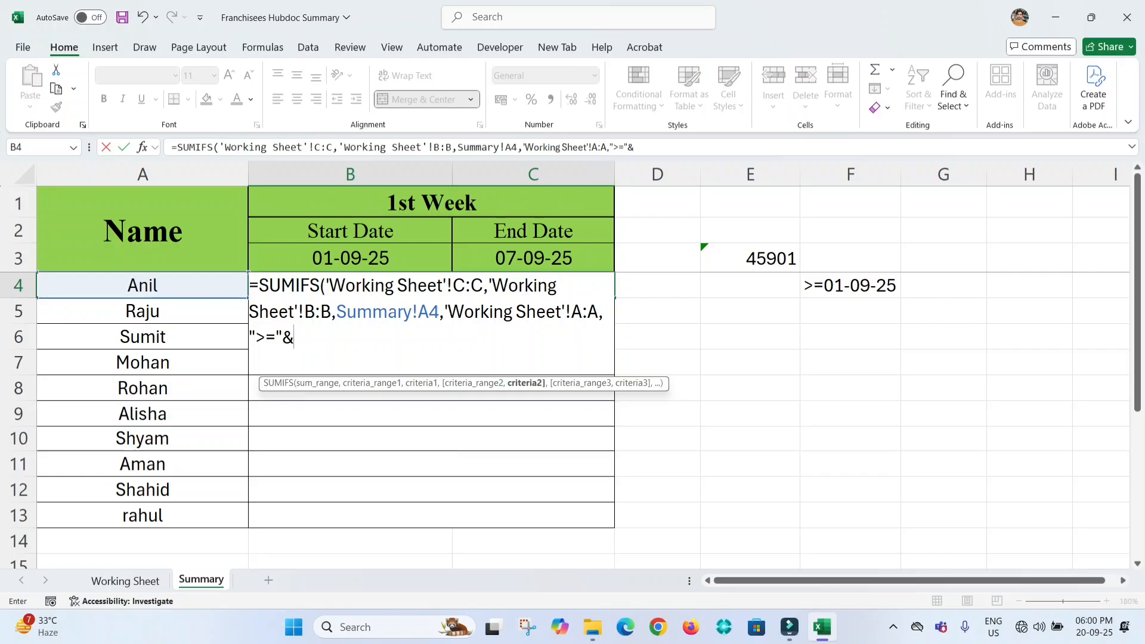
Step: Complete the start-date criterion in B4's SUMIFS with TEXT(Summary!B3,"DD-MM-YYYY")
{"action": "type", "text": "text"}
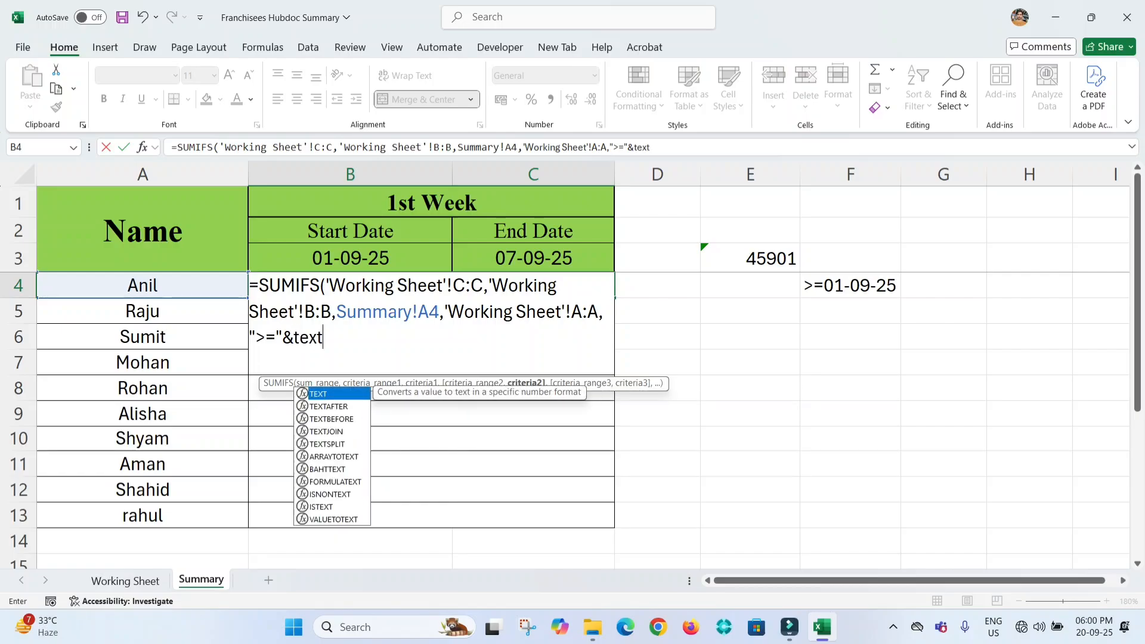
{"action": "key", "text": "Tab"}
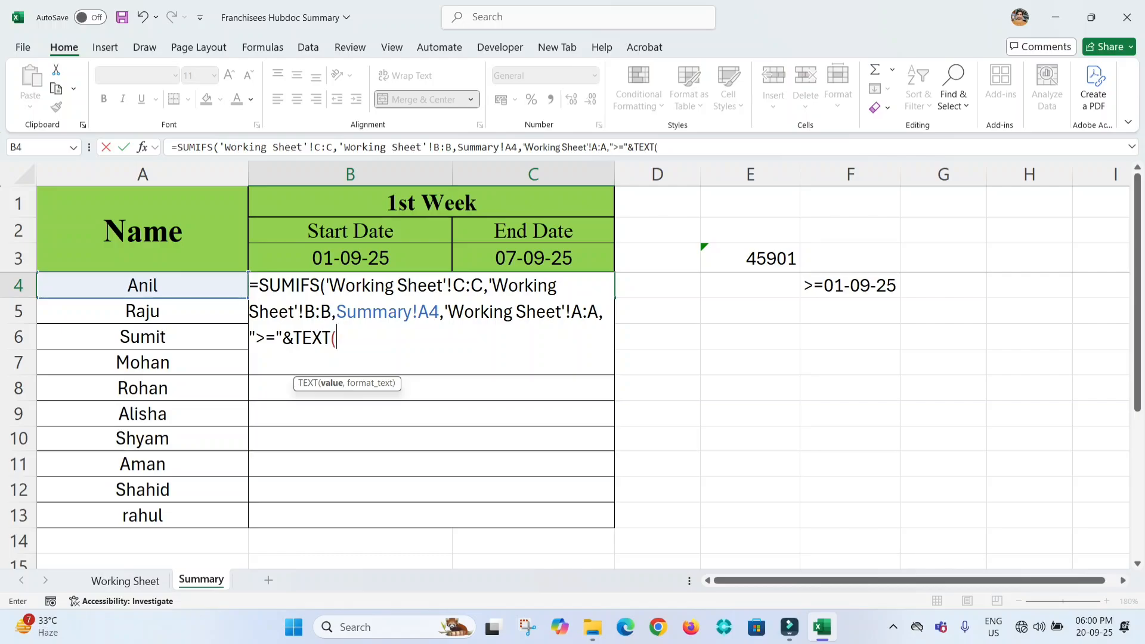
{"action": "key", "text": "Up"}
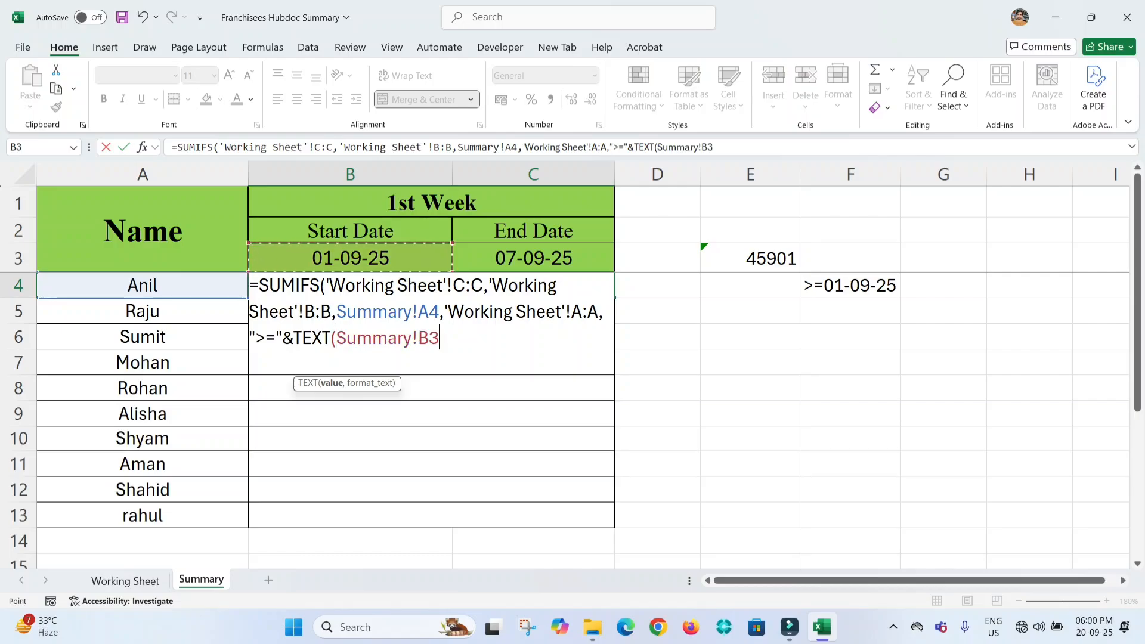
{"action": "type", "text": ","}
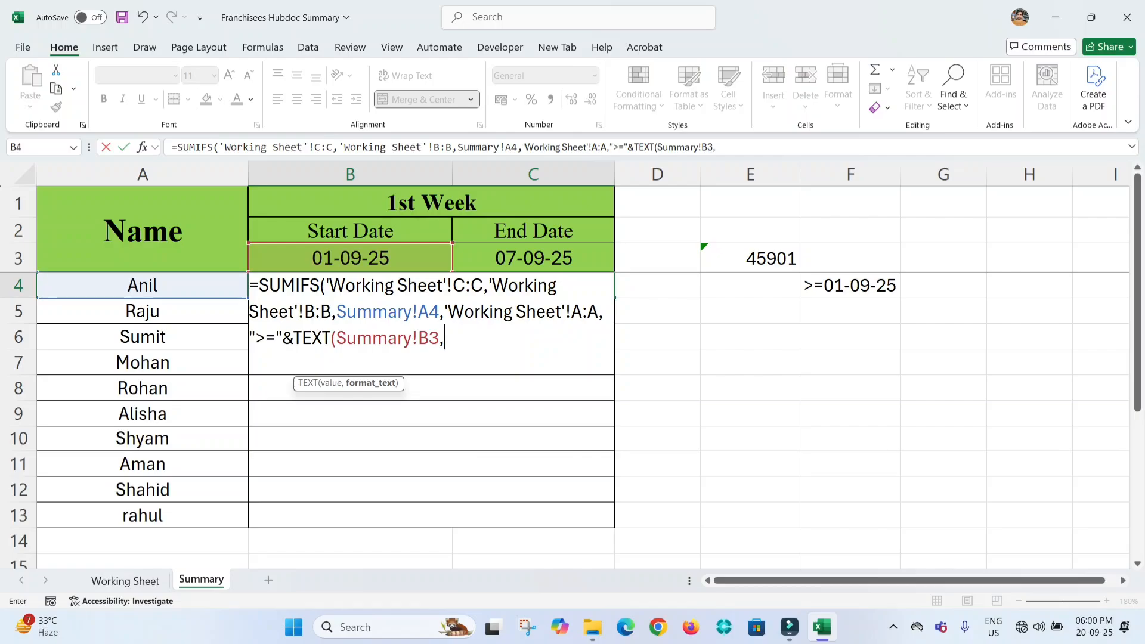
{"action": "type", "text": "\"DD-MM-YY"}
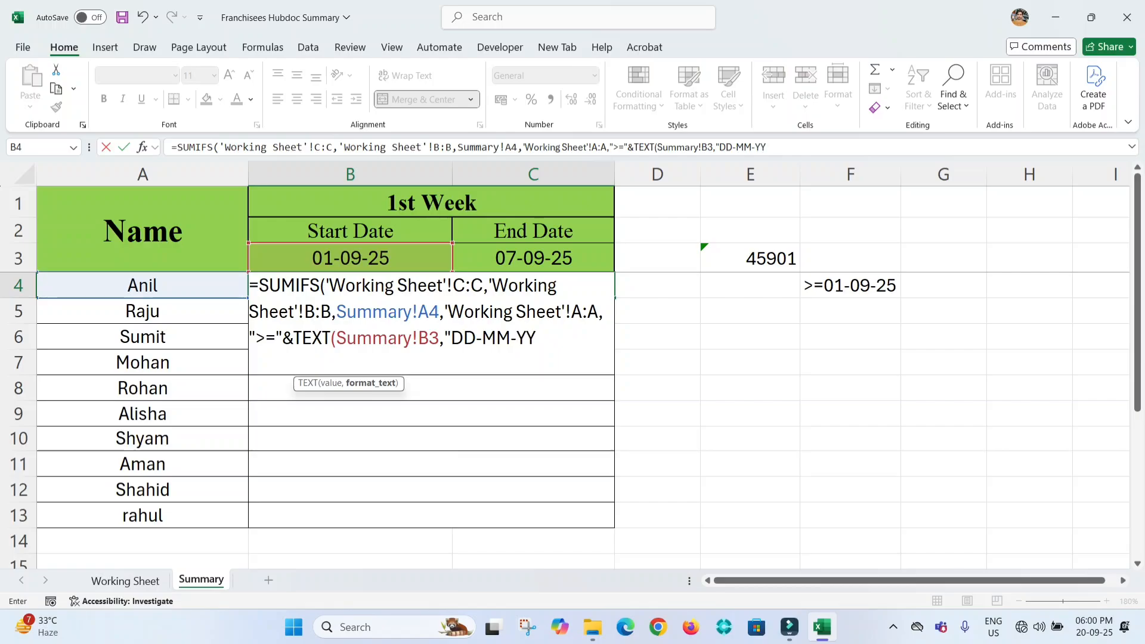
{"action": "type", "text": "\")"}
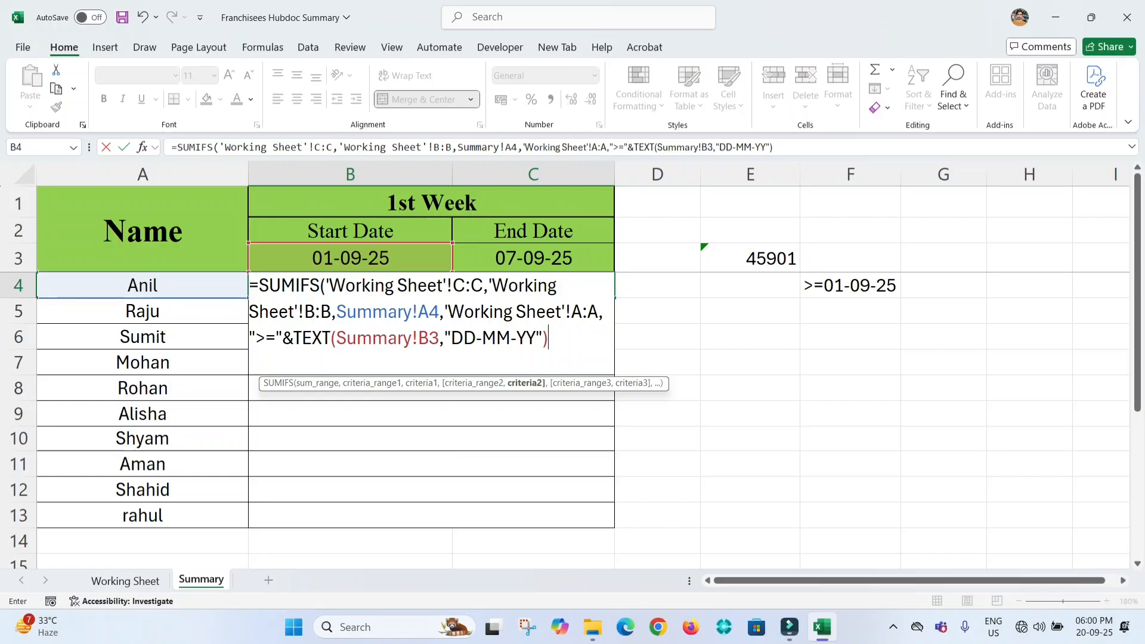
{"action": "left_click", "coordinate": [536, 339]}
{"action": "type", "text": "YY"}
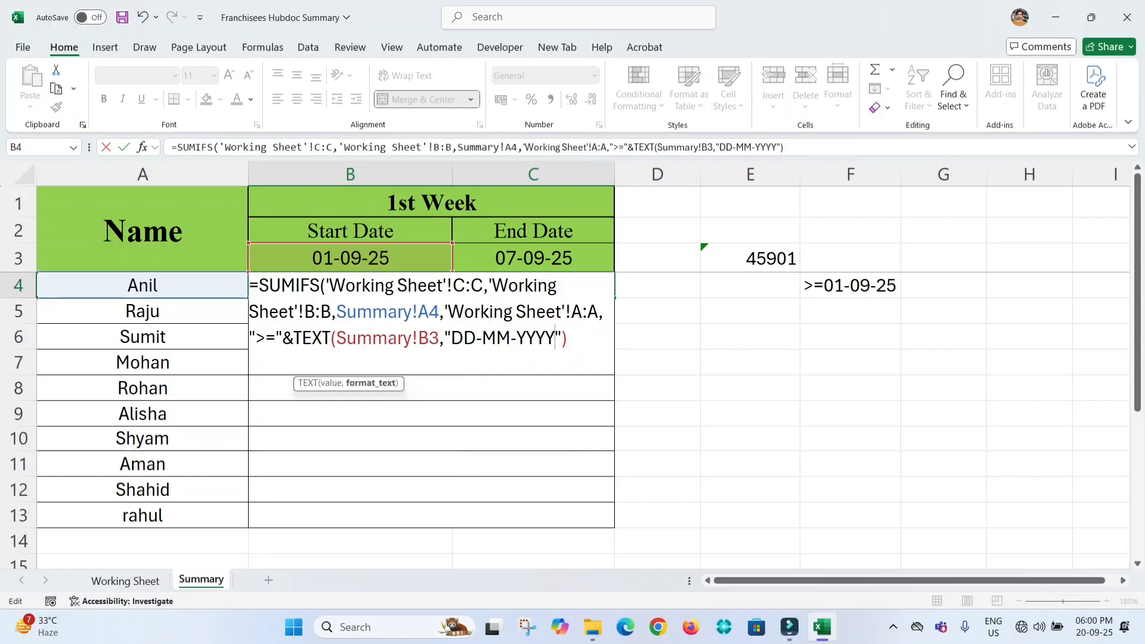
Step: Shorten the start-date TEXT format in B4's SUMIFS formula to "DD-MM-YY"
{"action": "key", "text": "BackSpace"}
{"action": "key", "text": "BackSpace"}
{"action": "key", "text": "Right"}
{"action": "key", "text": "Right"}
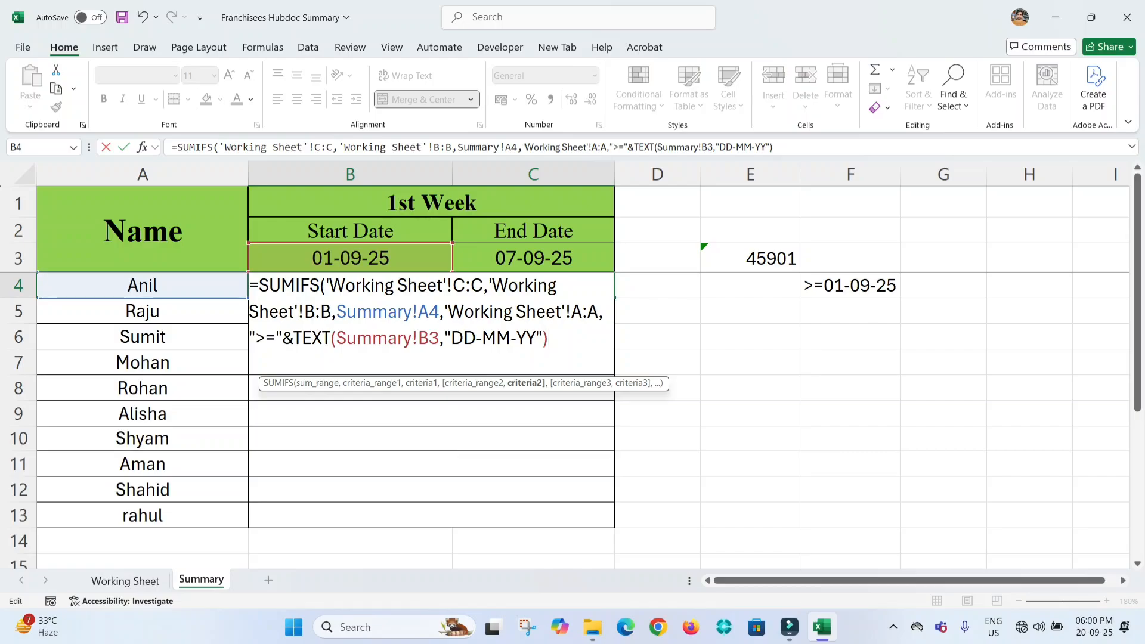
Step: Add the Working Sheet's Date column A:A as the third criteria range in B4's SUMIFS
{"action": "type", "text": ","}
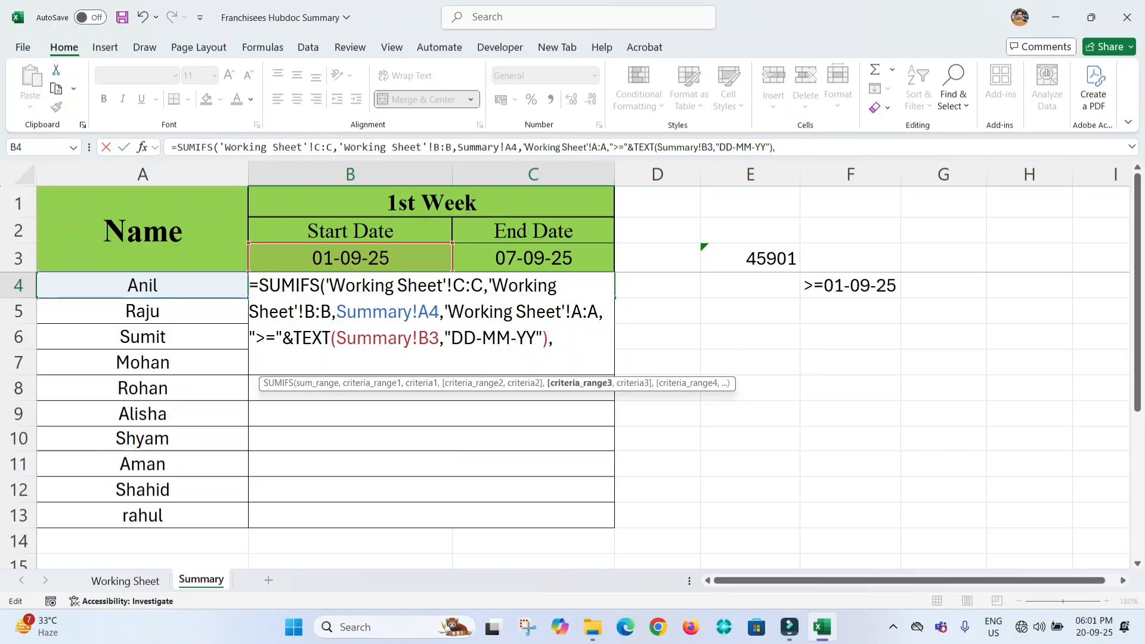
{"action": "key", "text": "ctrl+Page_Up"}
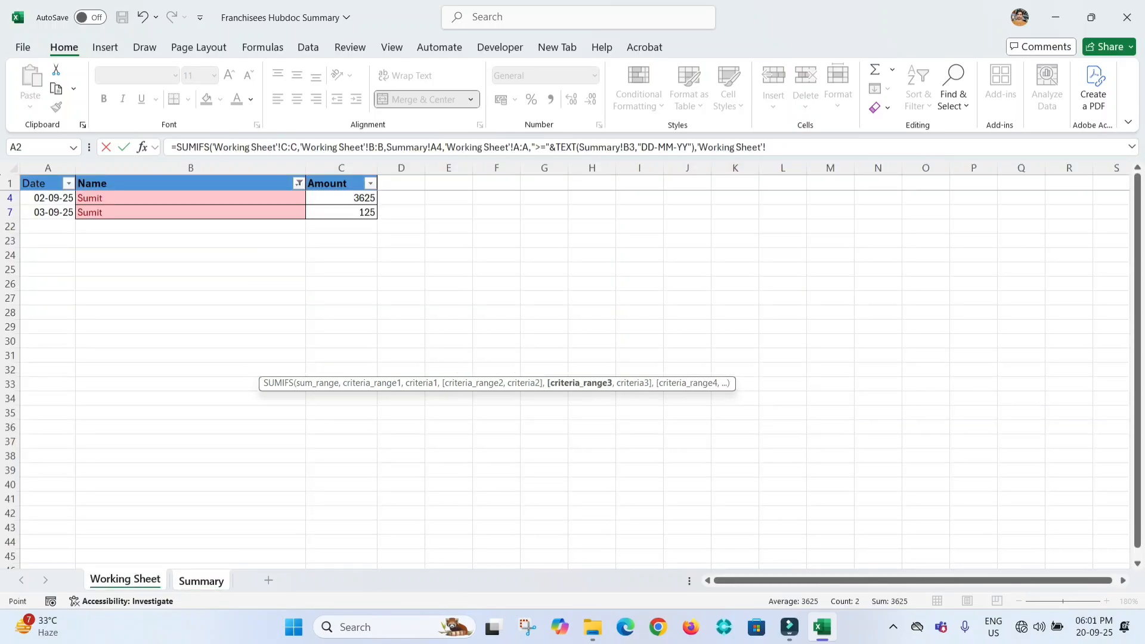
{"action": "key", "text": "ctrl+space"}
{"action": "type", "text": ","}
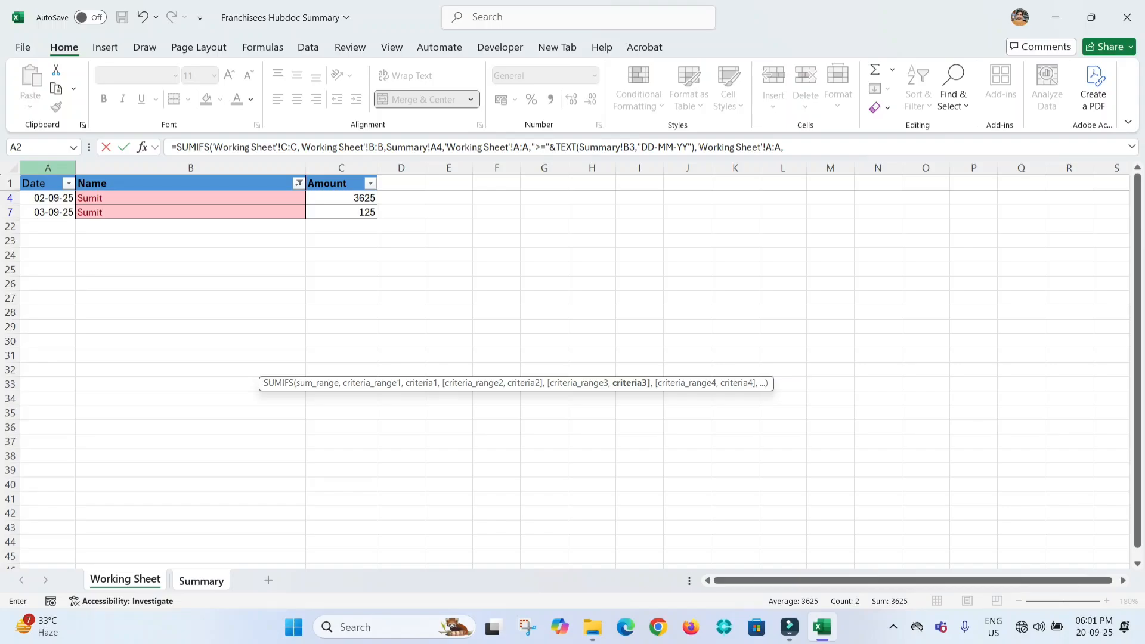
Step: Begin the end-date criterion in the Summary sheet's B4 formula with "<="&TEXT(
{"action": "key", "text": "ctrl+Page_Down"}
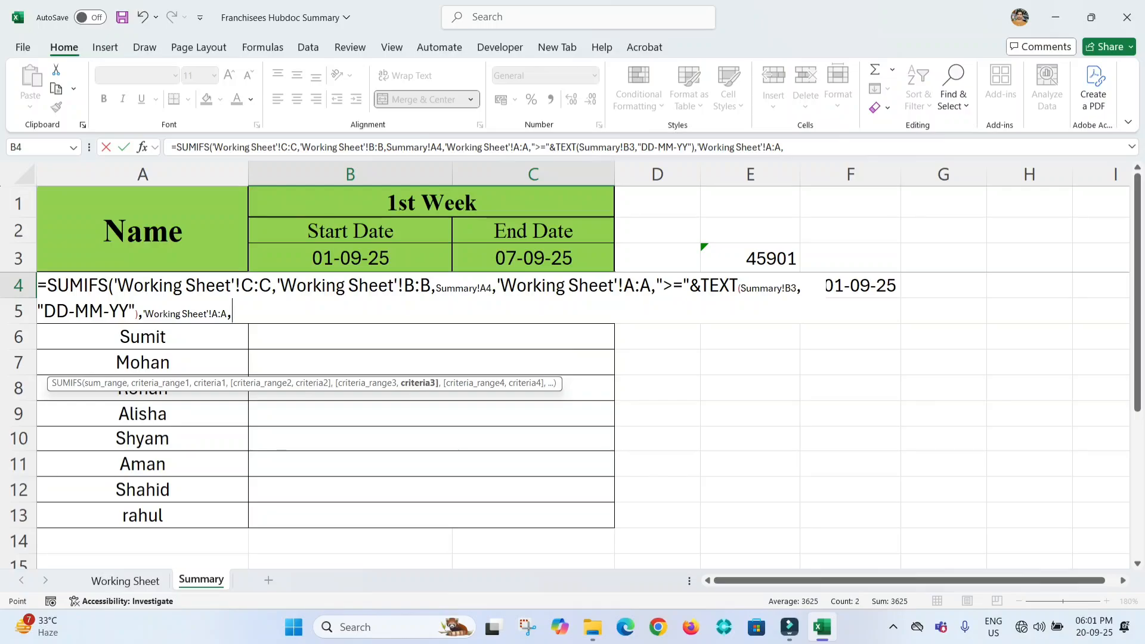
{"action": "type", "text": "\""}
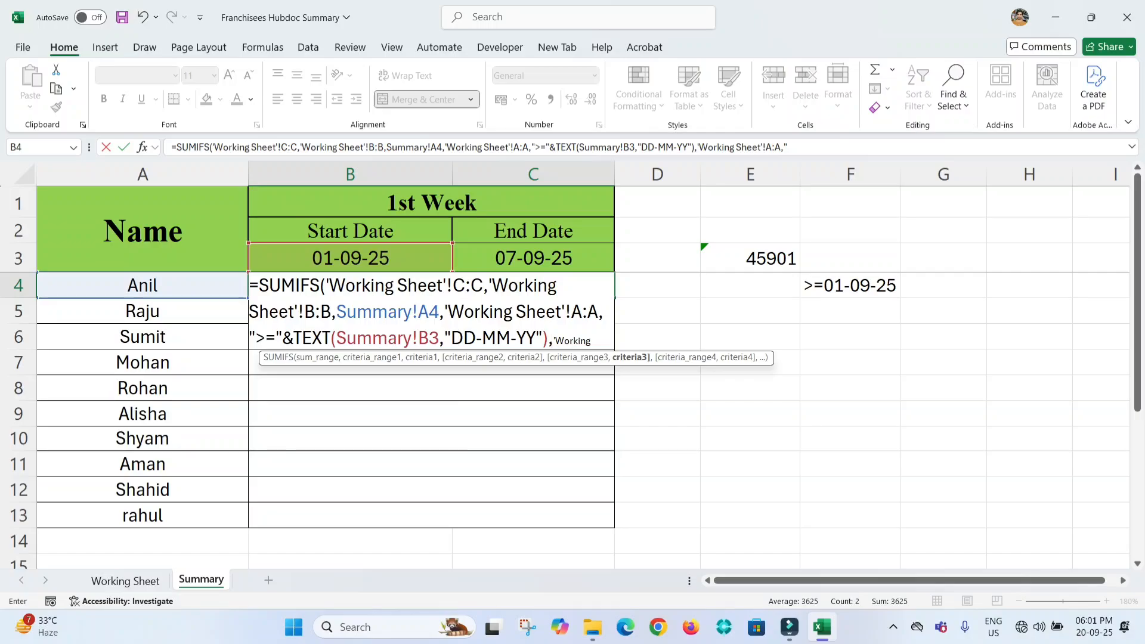
{"action": "scroll", "coordinate": [399, 418], "scroll_direction": "down", "scroll_amount": 3}
{"action": "scroll", "coordinate": [399, 418], "scroll_direction": "down", "scroll_amount": 1}
{"action": "scroll", "coordinate": [400, 418], "scroll_direction": "up", "scroll_amount": 4}
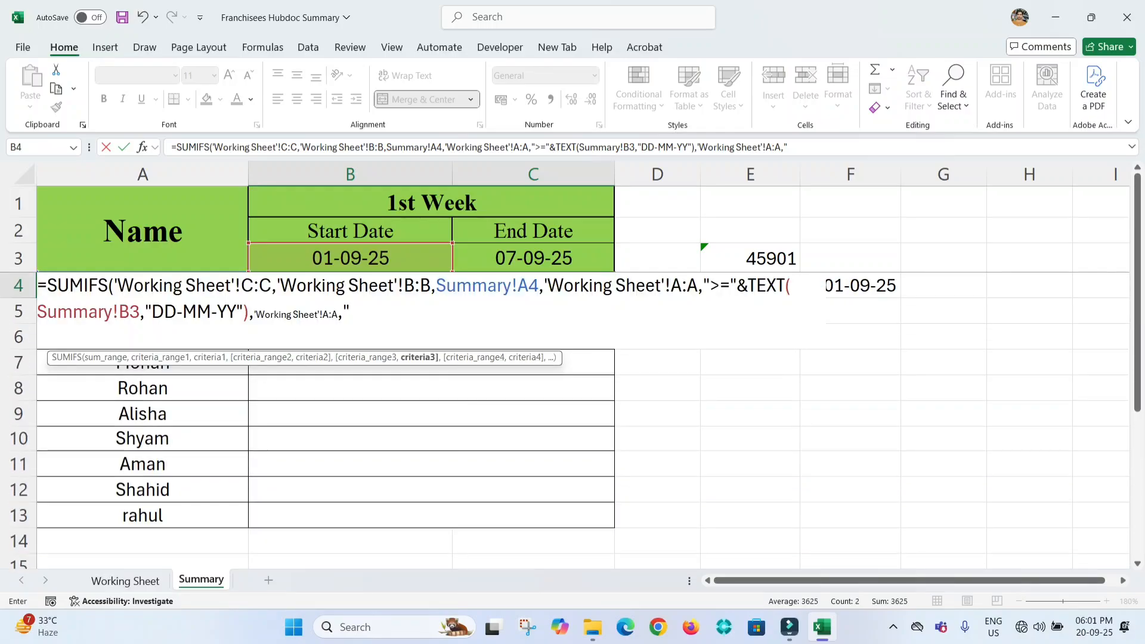
{"action": "type", "text": "<"}
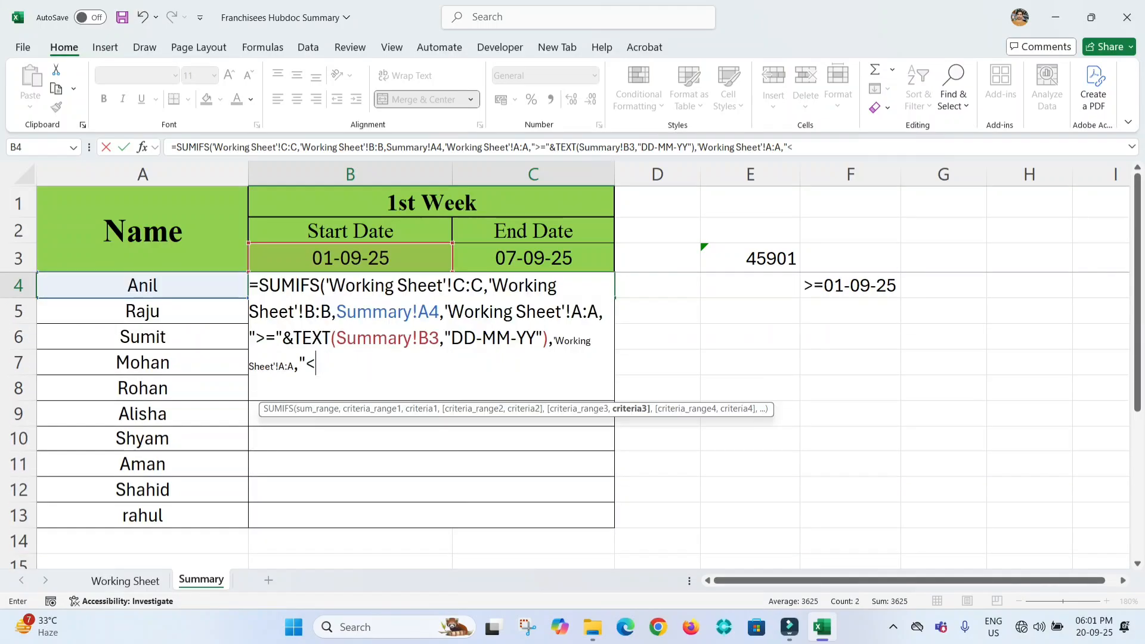
{"action": "type", "text": "=\"&text("}
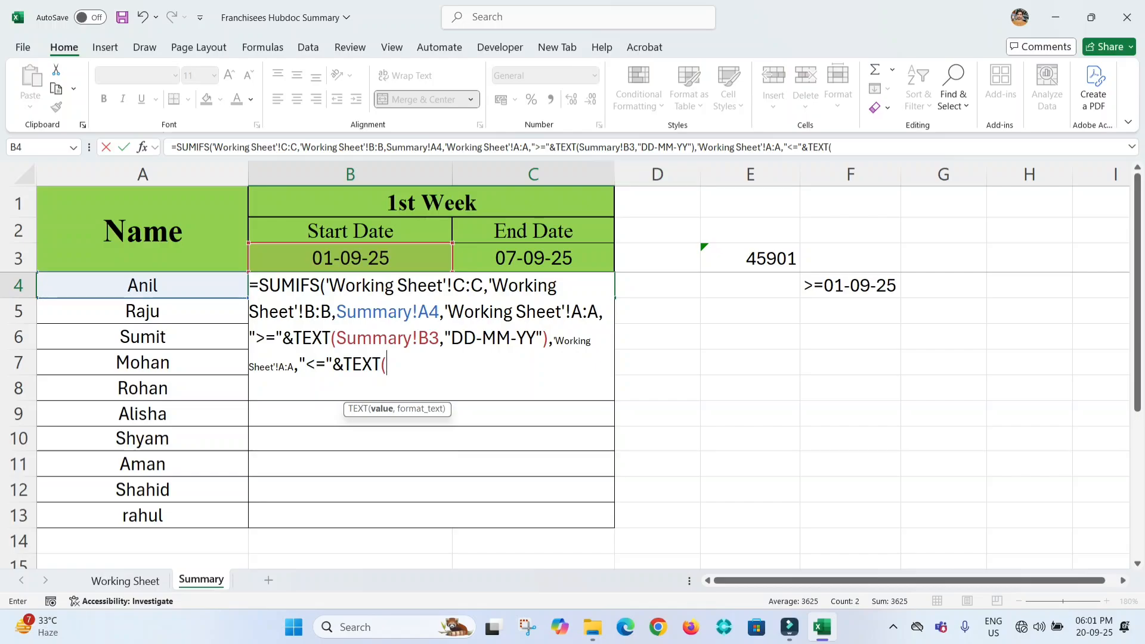
Step: Complete the end-date TEXT with Summary!C3 and the format "DD-MM-YY", and enter the SUMIFS formula in B4
{"action": "left_click", "coordinate": [534, 258]}
{"action": "type", "text": ","}
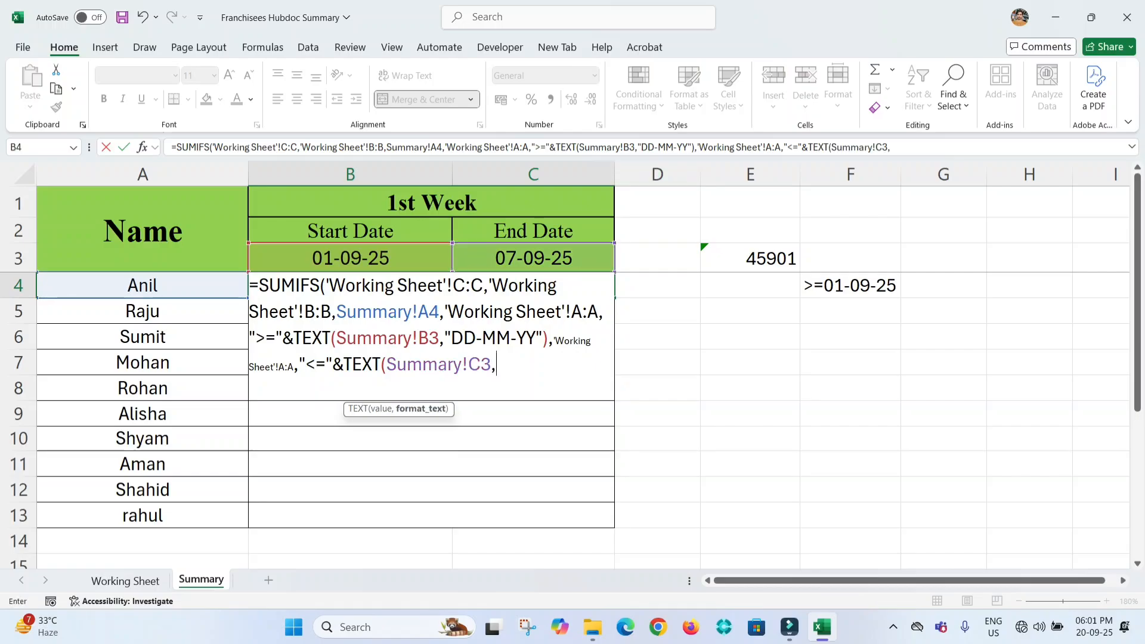
{"action": "type", "text": "\"DD-MM-YY"}
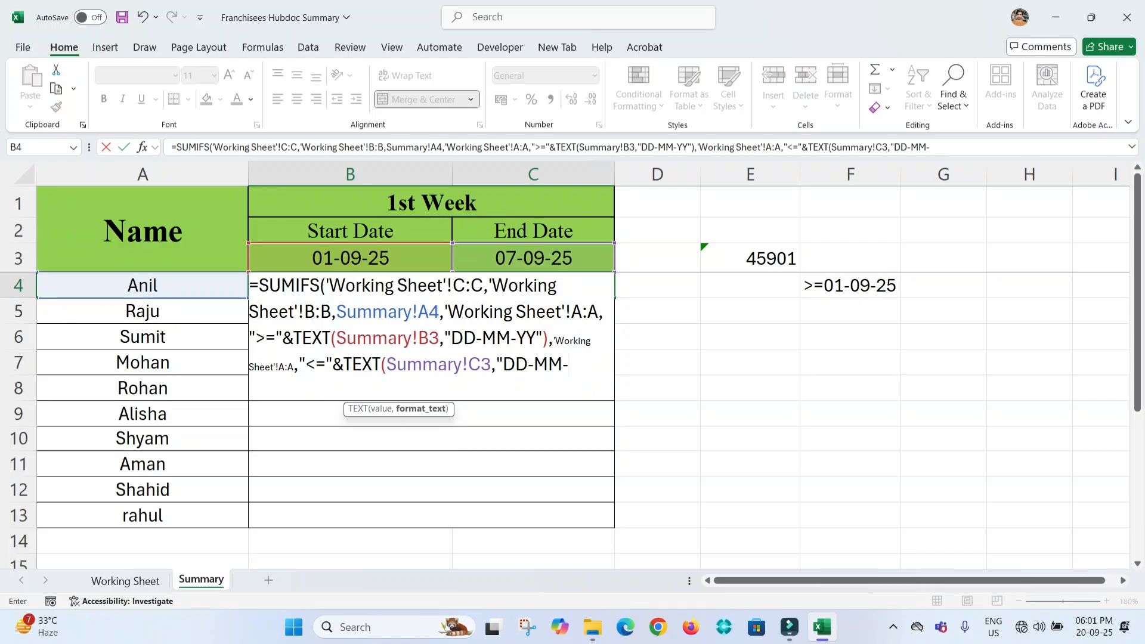
{"action": "type", "text": "\")"}
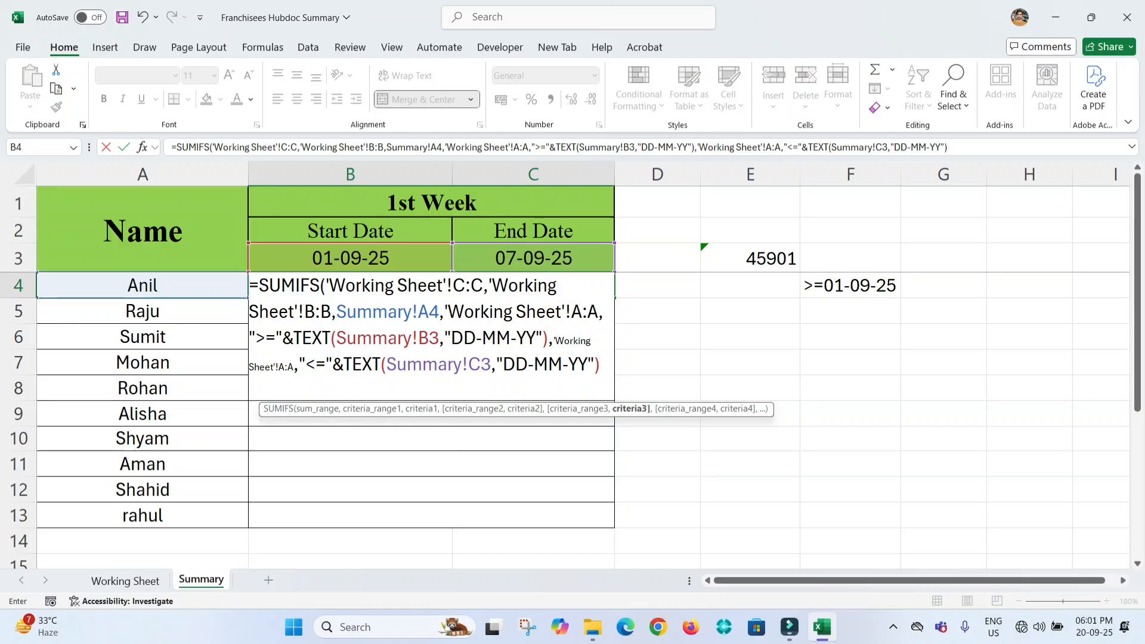
{"action": "key", "text": "Return"}
{"action": "key", "text": "Return"}
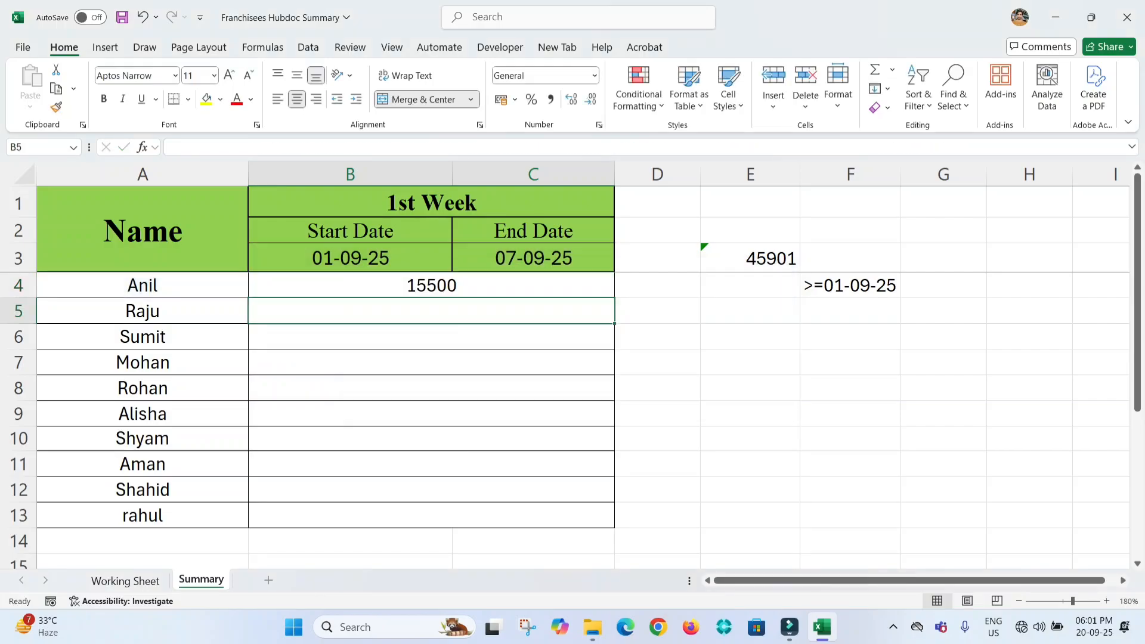
Step: Make the start-date and end-date references in B4's formula absolute, as Summary!$B$3 and Summary!$C$3
{"action": "key", "text": "Up"}
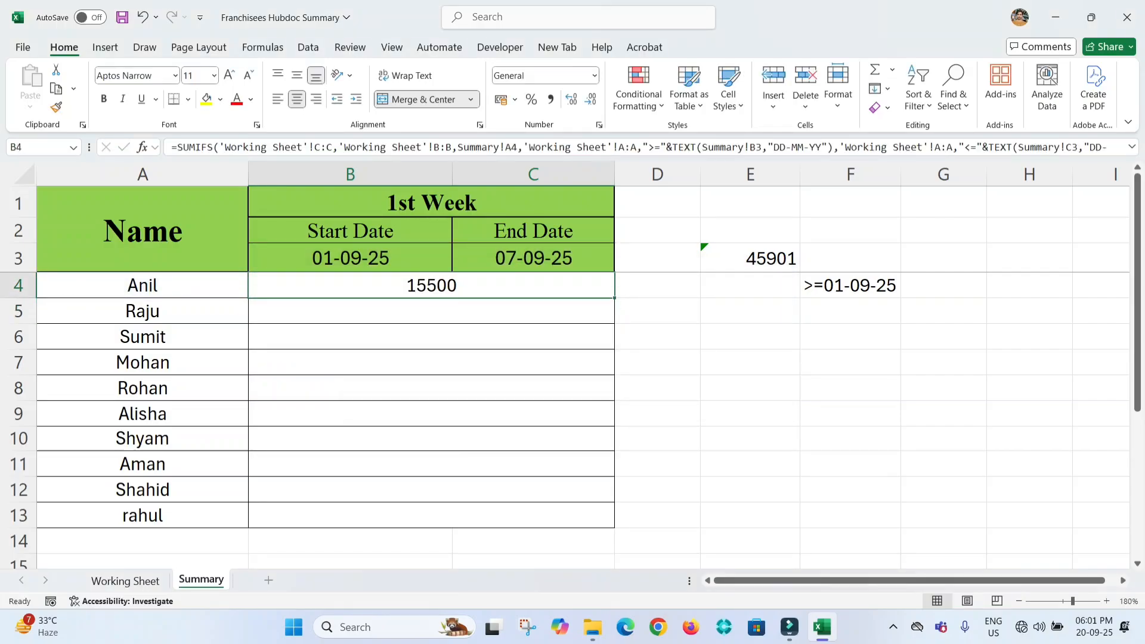
{"action": "key", "text": "F2"}
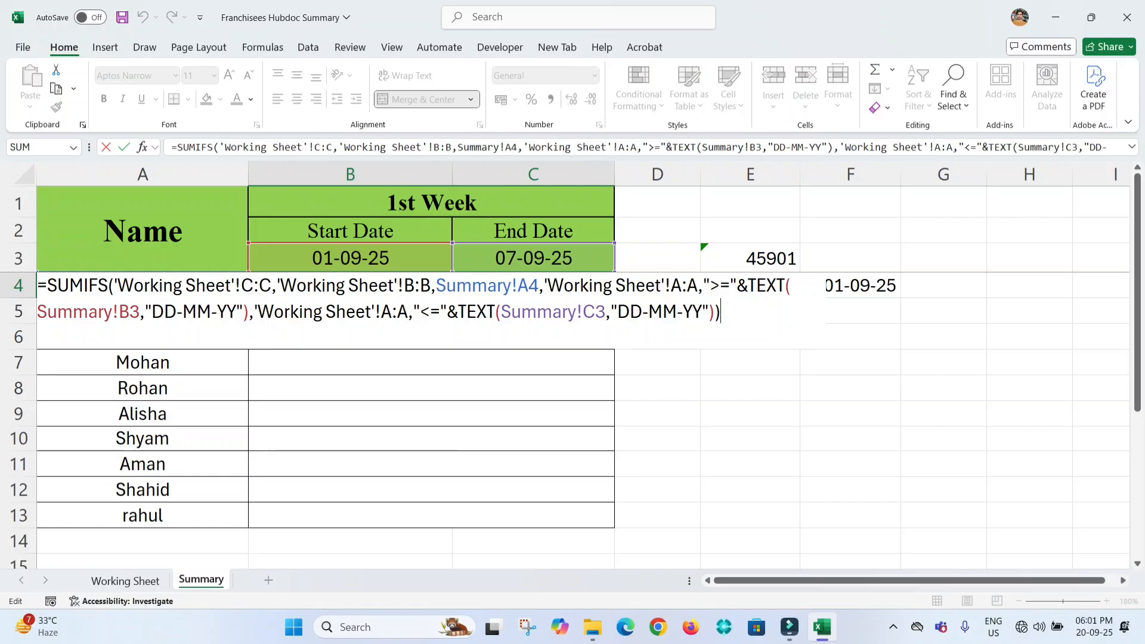
{"action": "left_click", "coordinate": [118, 311]}
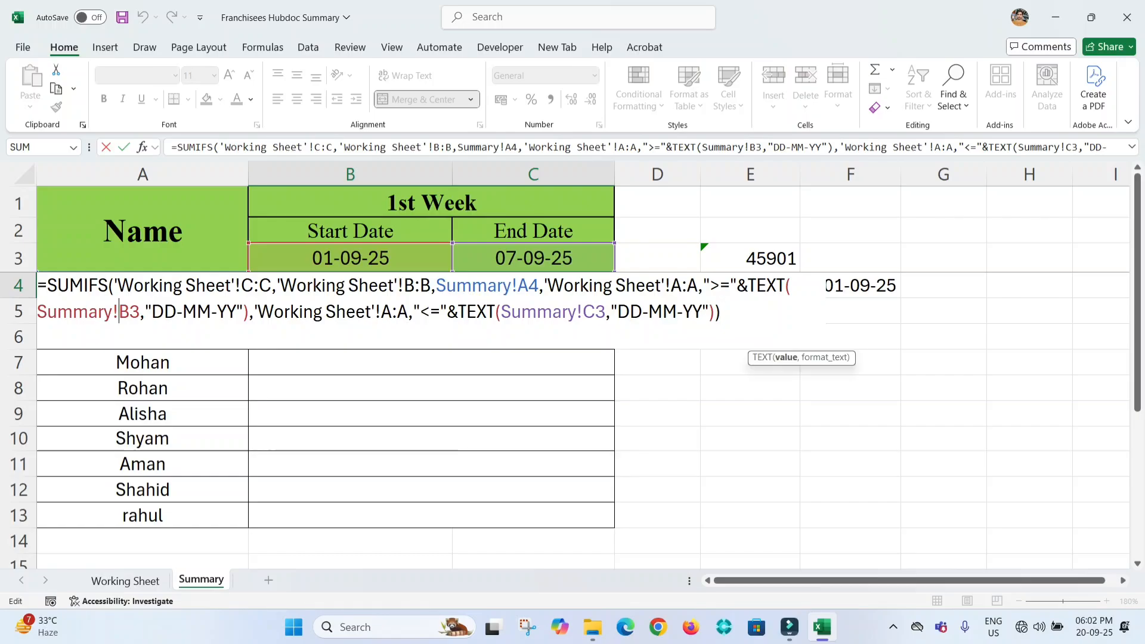
{"action": "key", "text": "F4"}
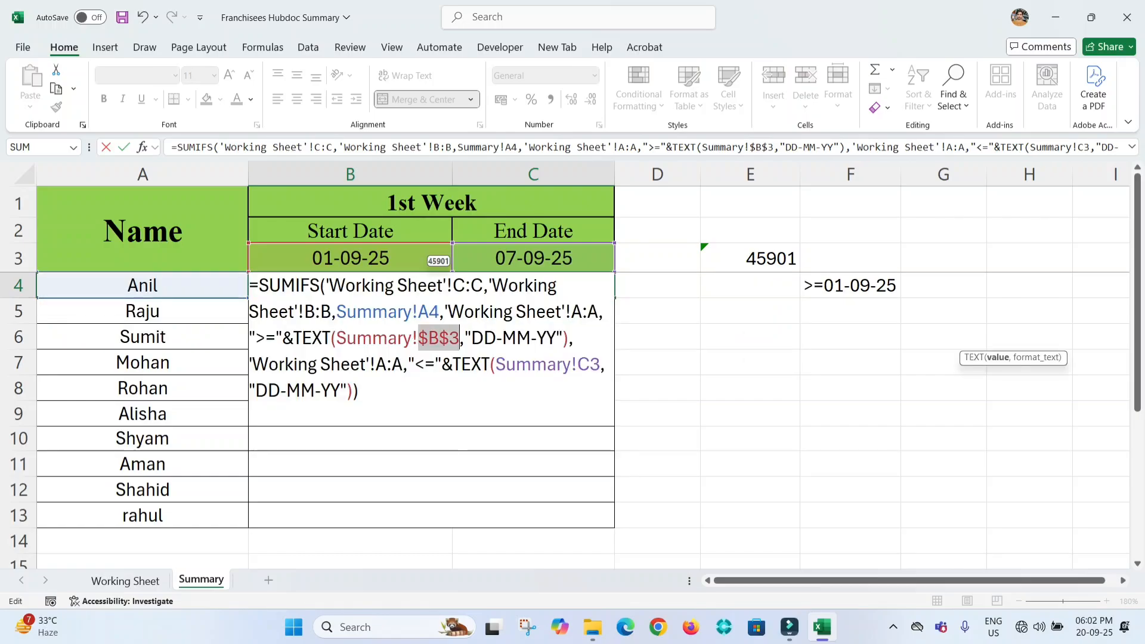
{"action": "left_click", "coordinate": [590, 364]}
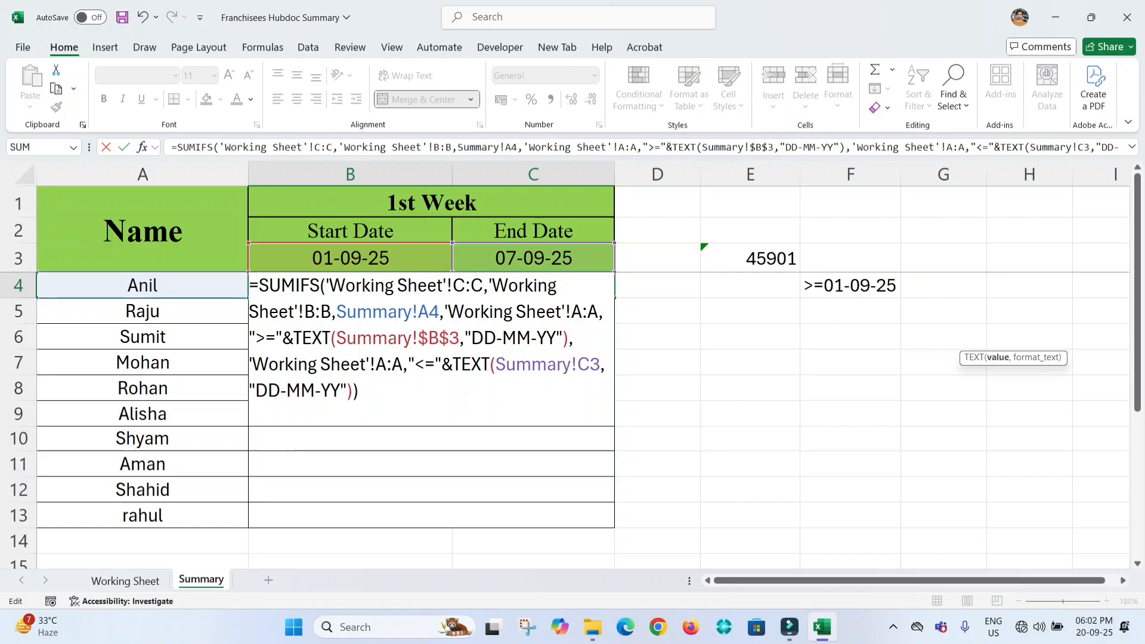
{"action": "key", "text": "F4"}
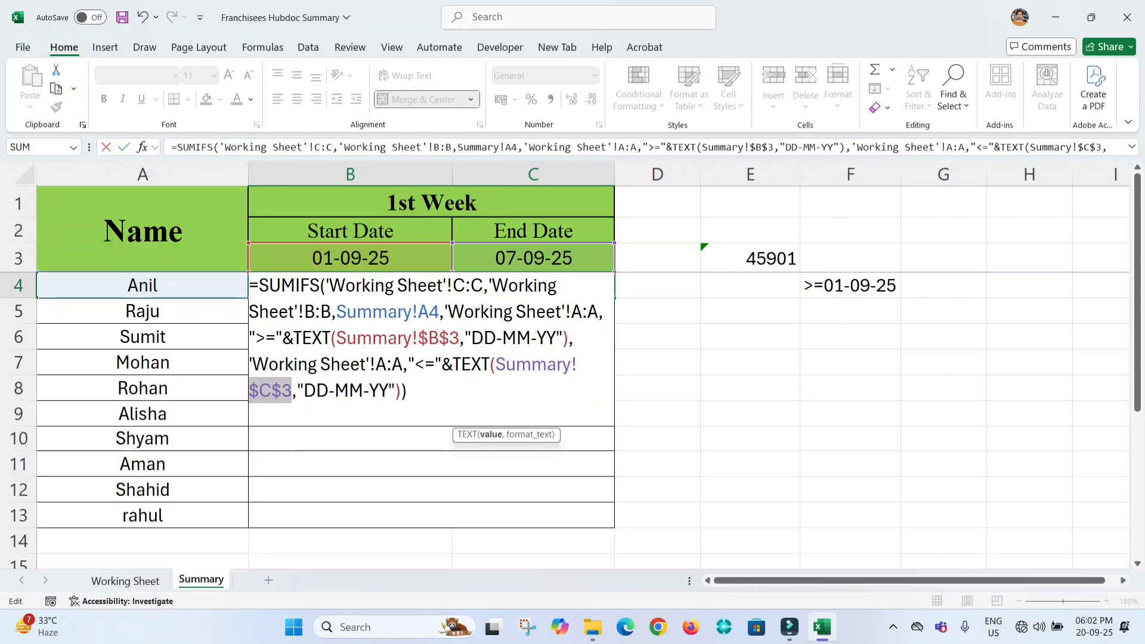
{"action": "key", "text": "ctrl+Return"}
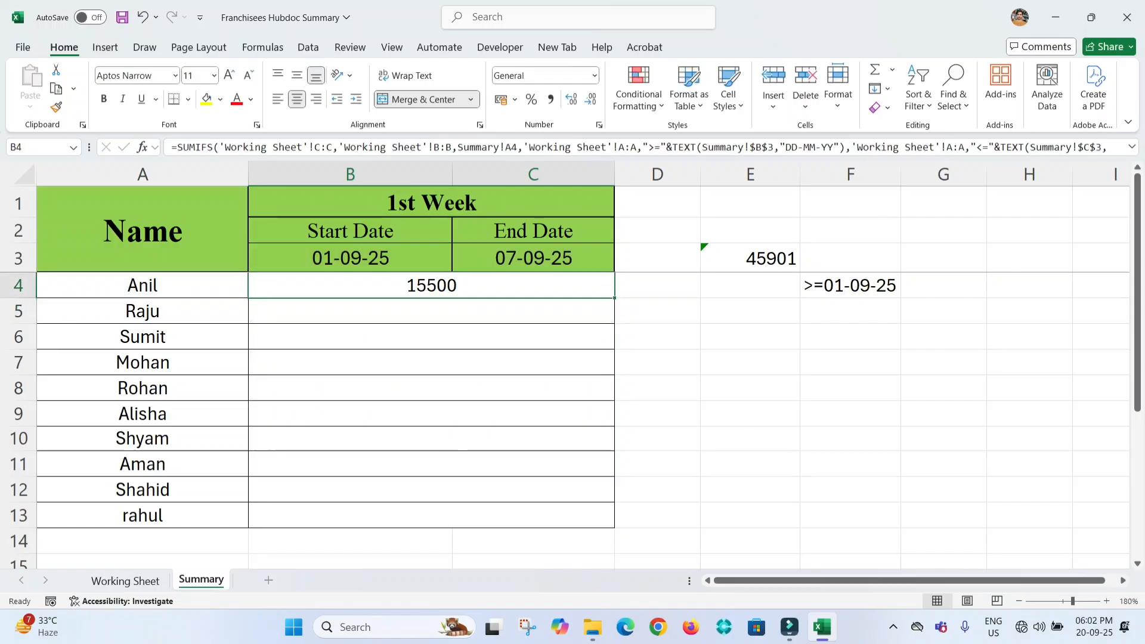
Step: Fill B4's SUMIFS formula down through row 13 for all the remaining names
{"action": "left_click_drag", "start_coordinate": [614, 297], "coordinate": [614, 528]}
{"action": "left_click", "coordinate": [431, 388]}
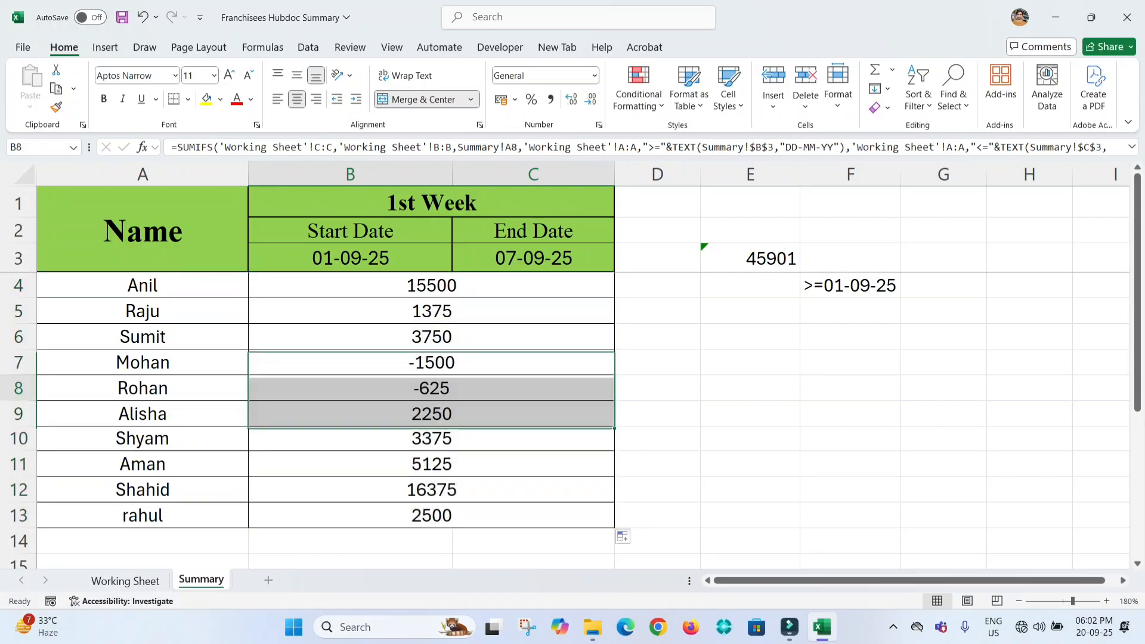